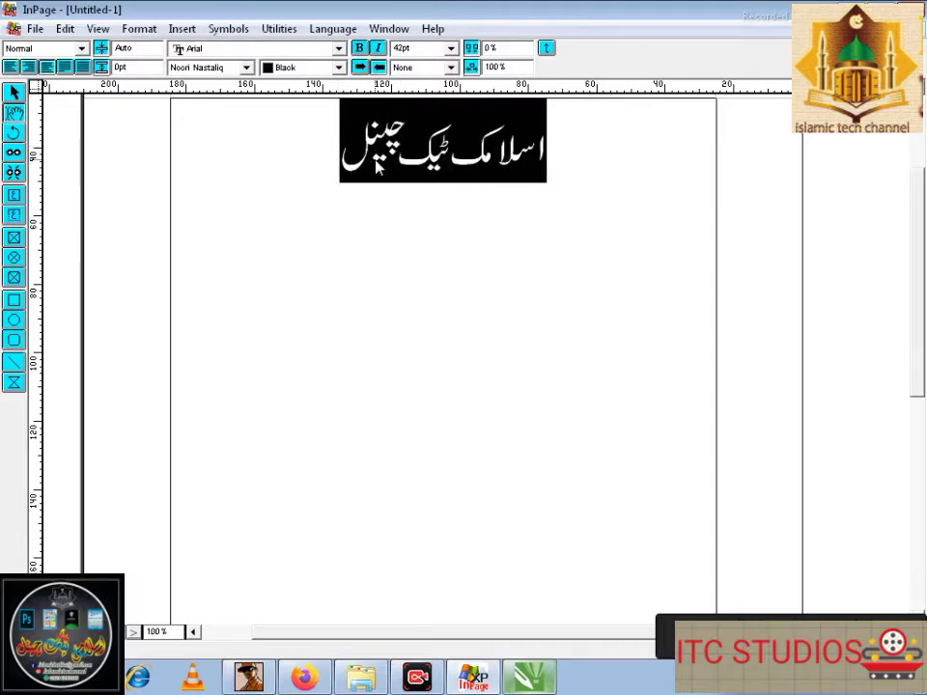
Deselect the heading text اسلامک ٹیک چینل and align its line to the right
click(233, 286)
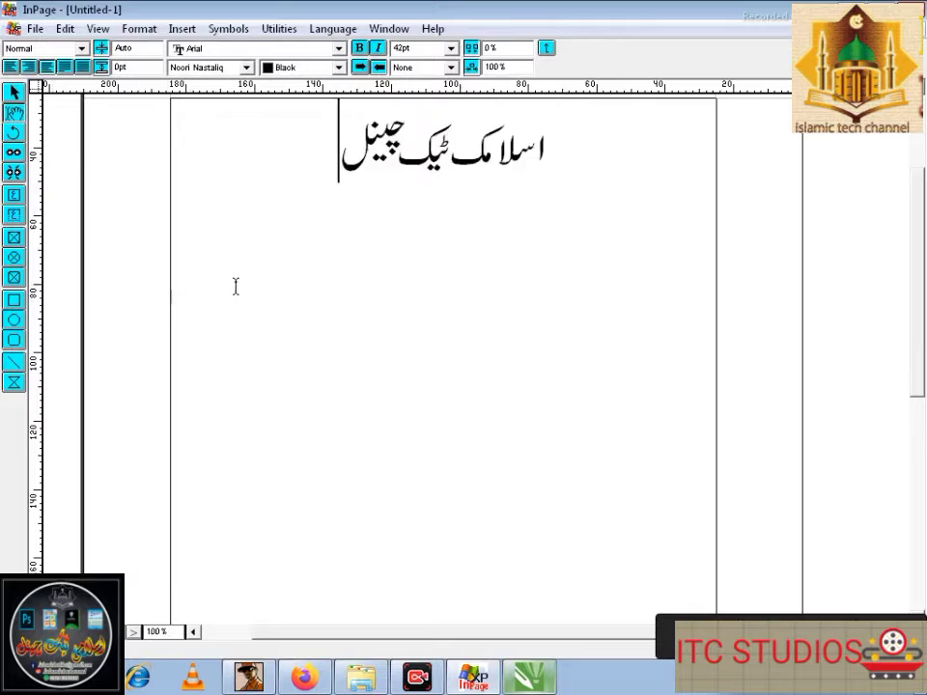
key(ctrl+r)
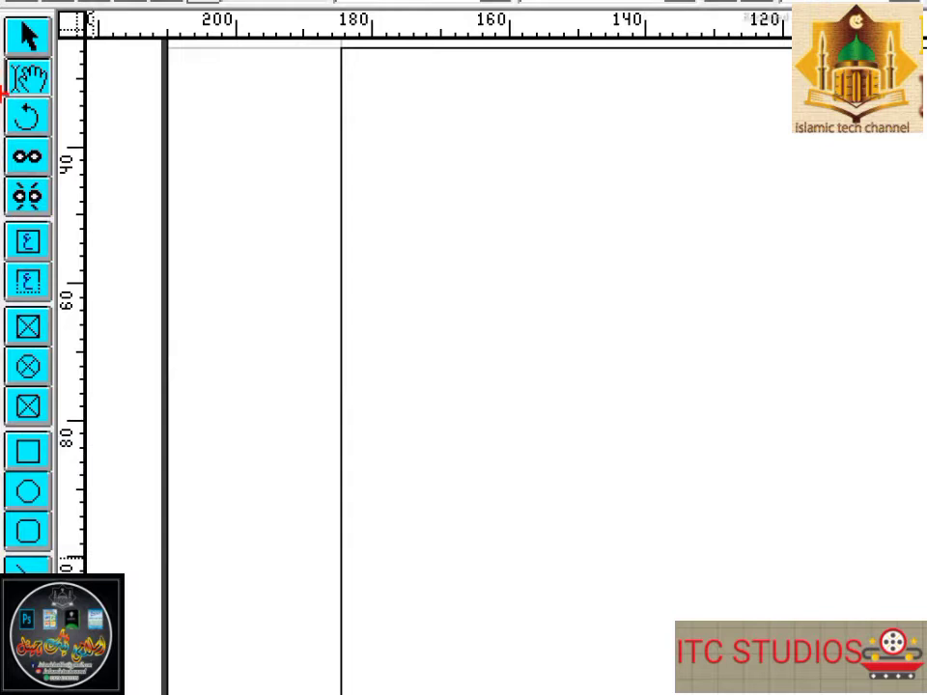
drag(2, 92, 63, 136)
key(e)
drag(3, 92, 54, 137)
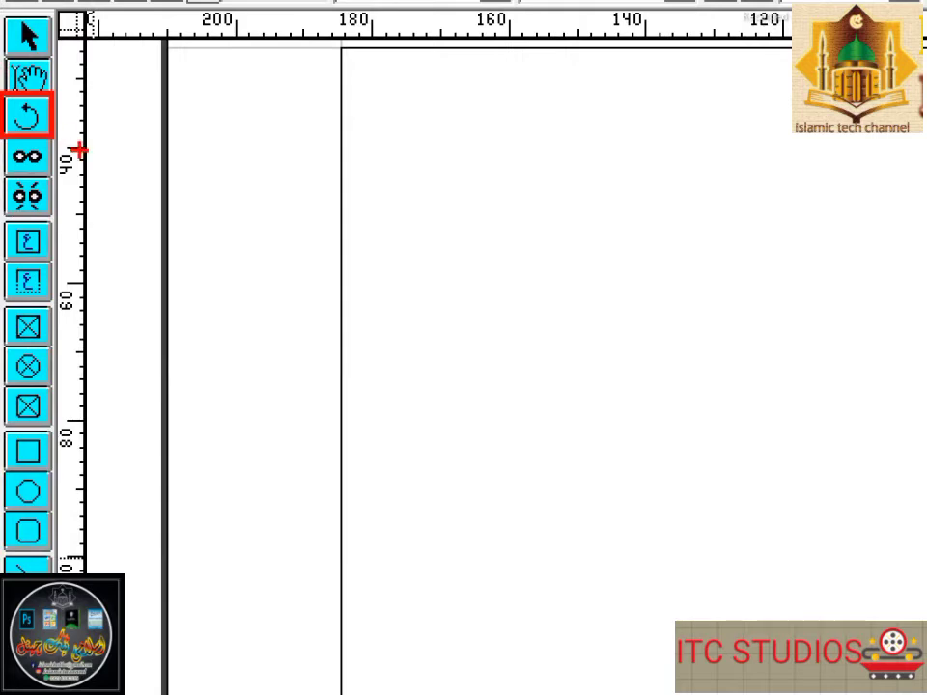
key(Escape)
Draw a rectangle about 29 by 30 mm below the heading and rotate it to about 321° so it stands like a diamond
click(14, 93)
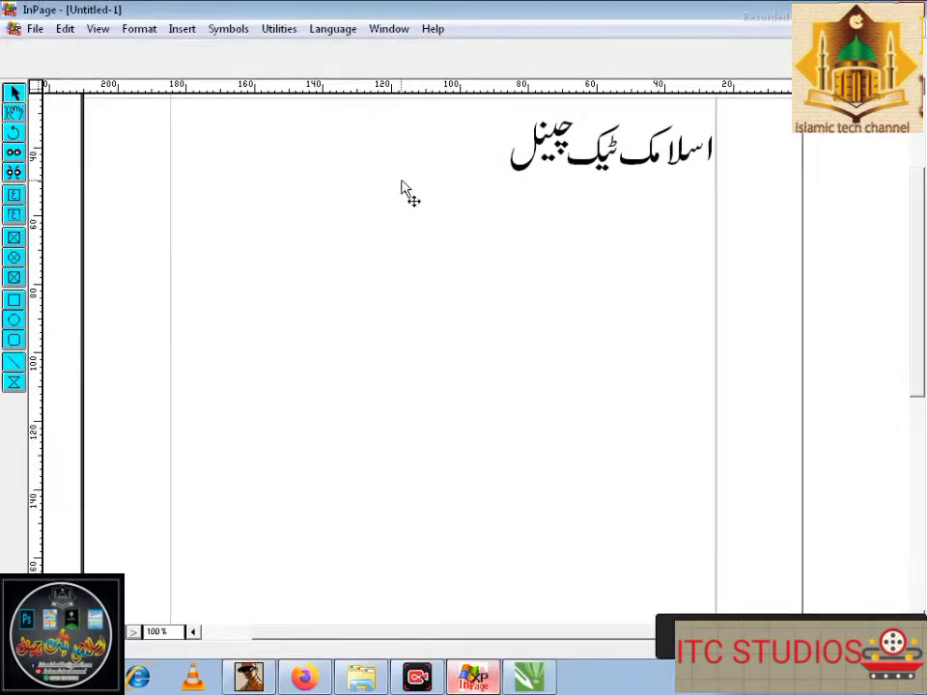
click(14, 319)
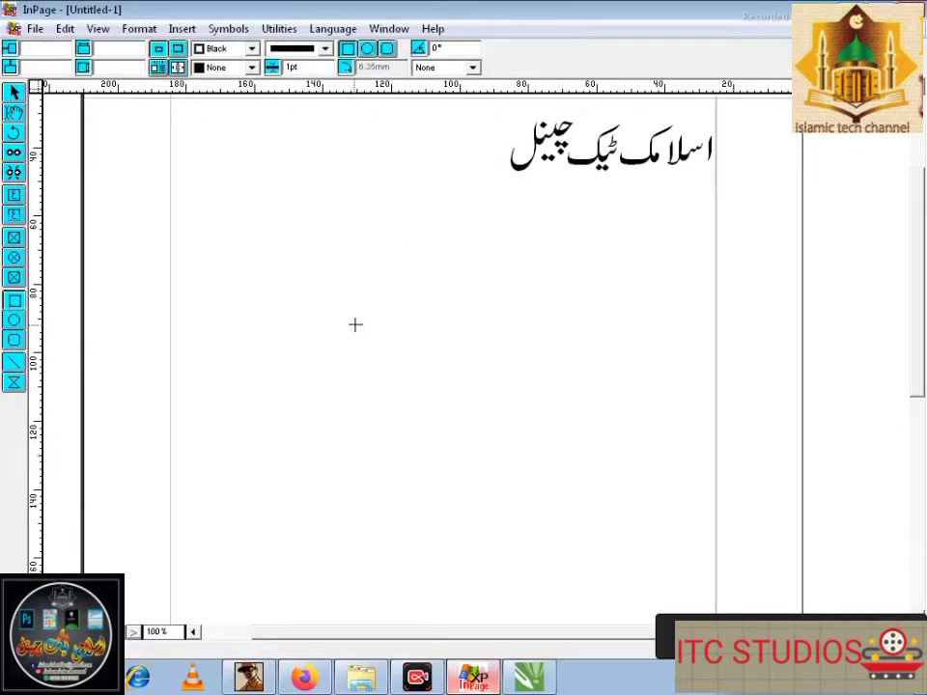
drag(346, 264, 445, 364)
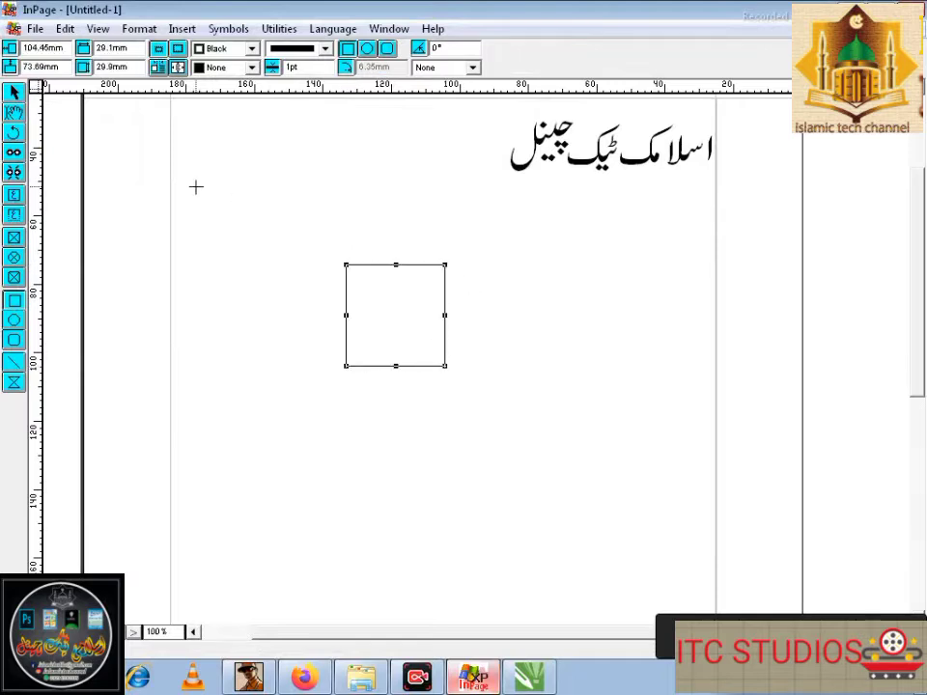
click(13, 135)
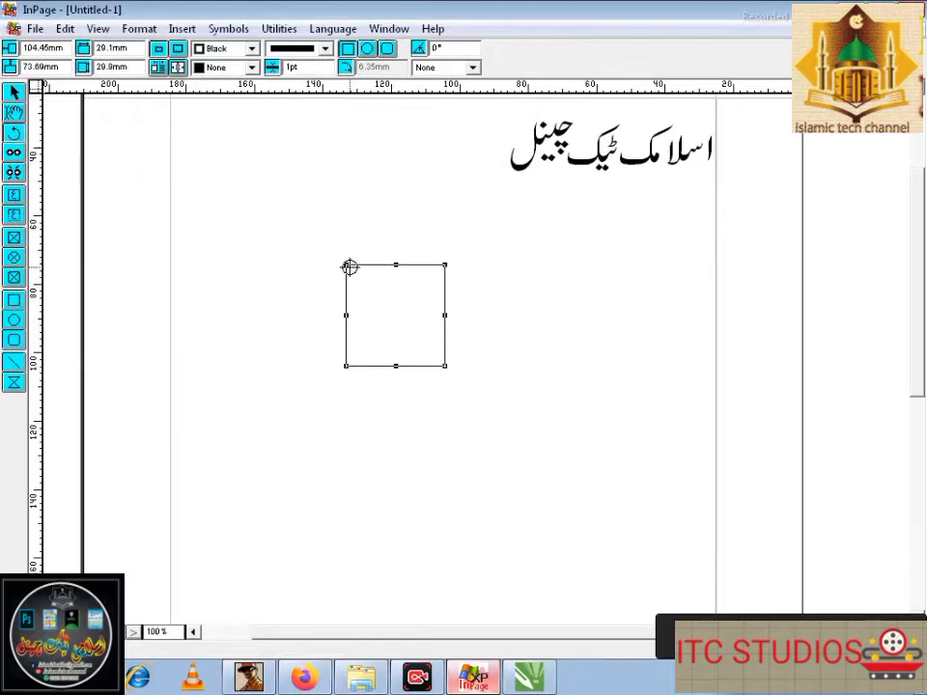
drag(349, 267, 372, 287)
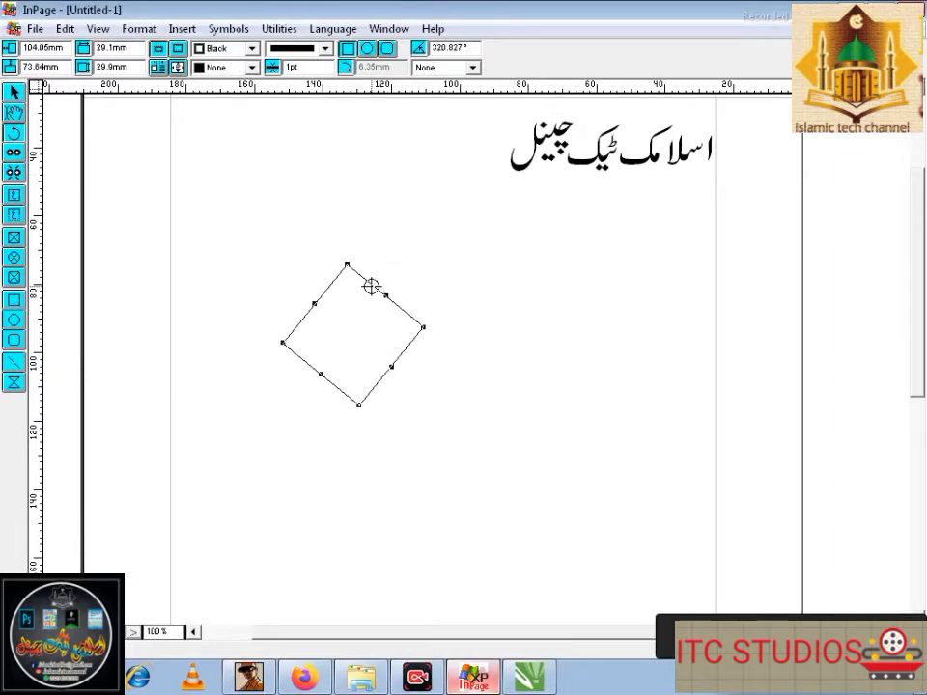
Try black and red fills on the rotated square and browse the other fill colours
click(251, 67)
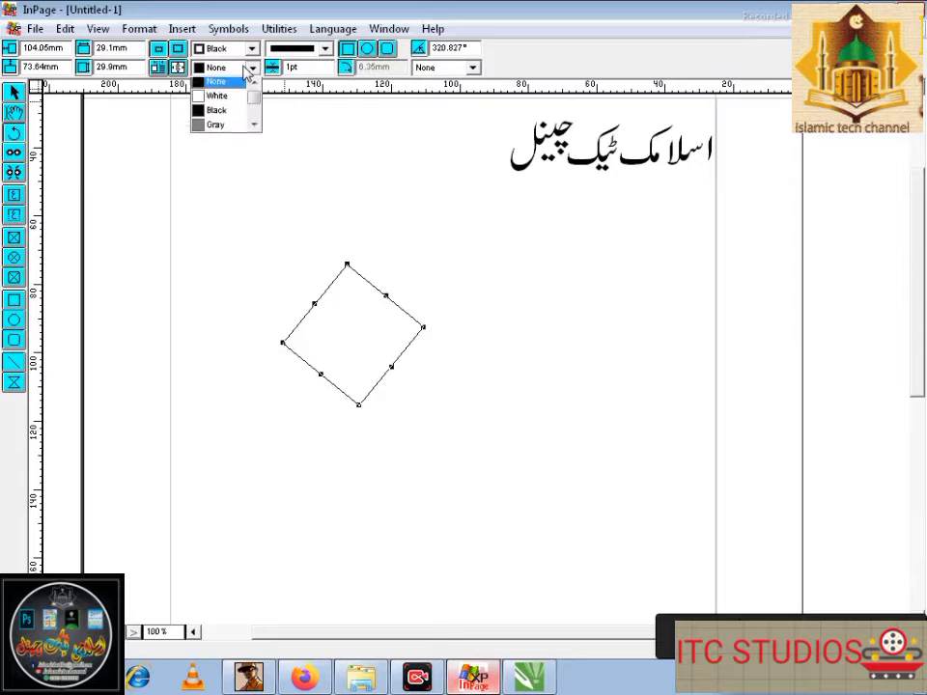
click(238, 111)
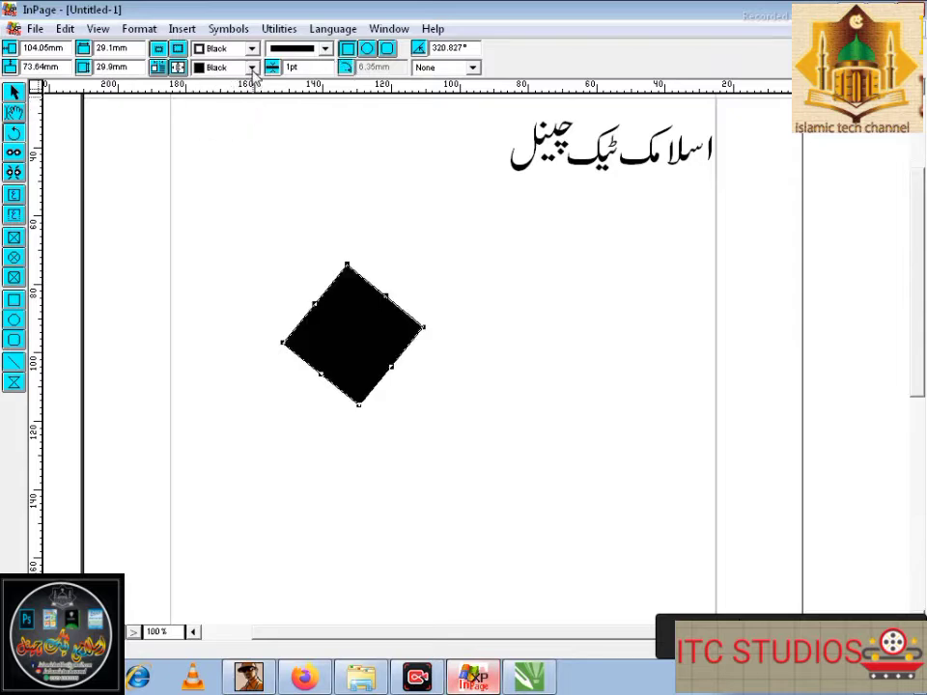
click(251, 67)
click(241, 114)
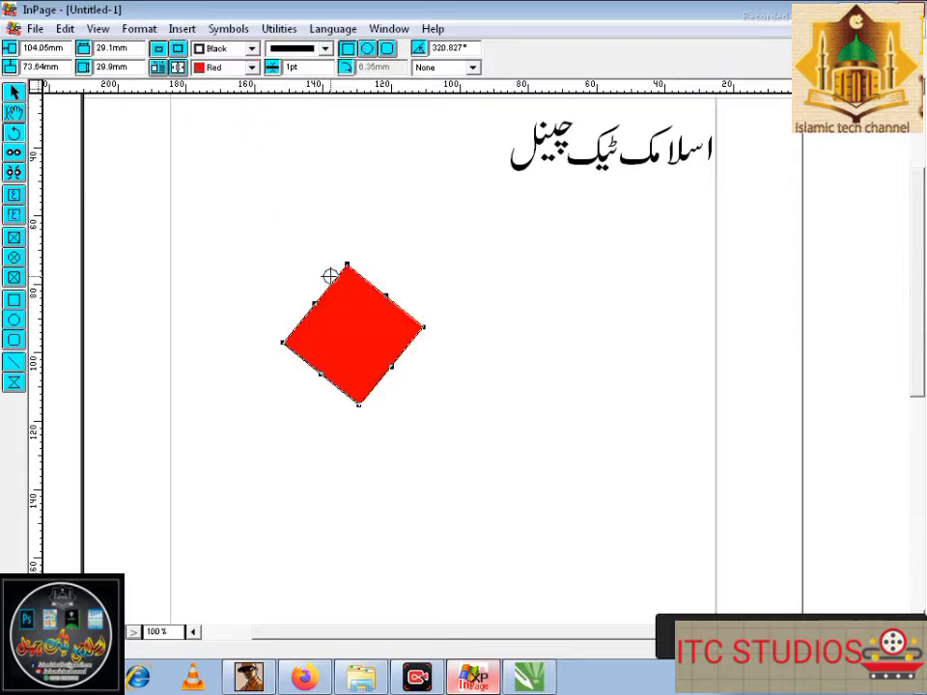
click(251, 68)
scroll(232, 121, down, 2)
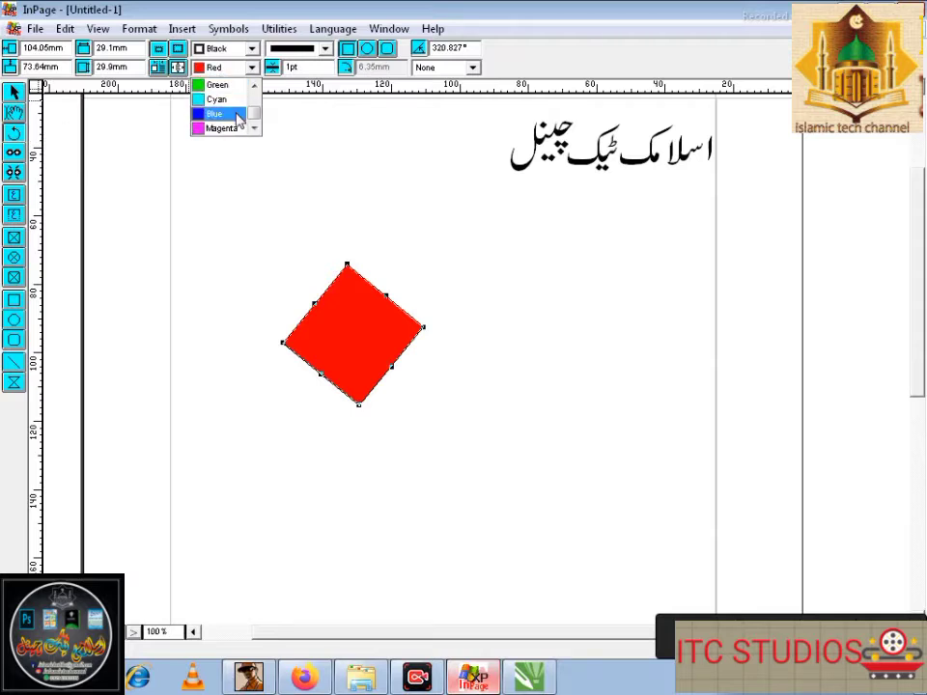
click(250, 67)
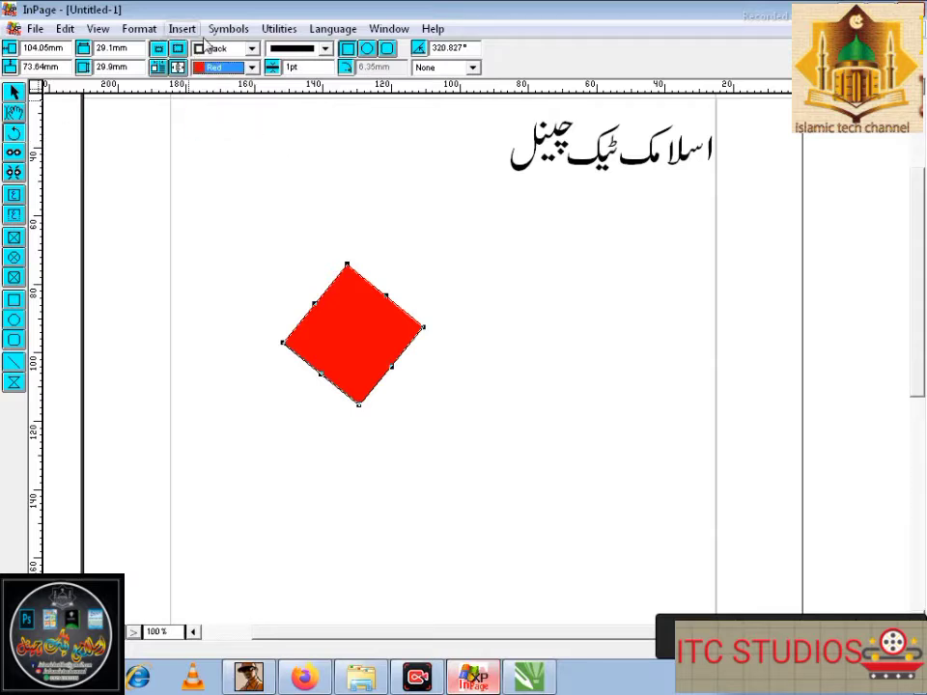
Fill the rotated square with black
click(250, 67)
scroll(242, 97, up, 3)
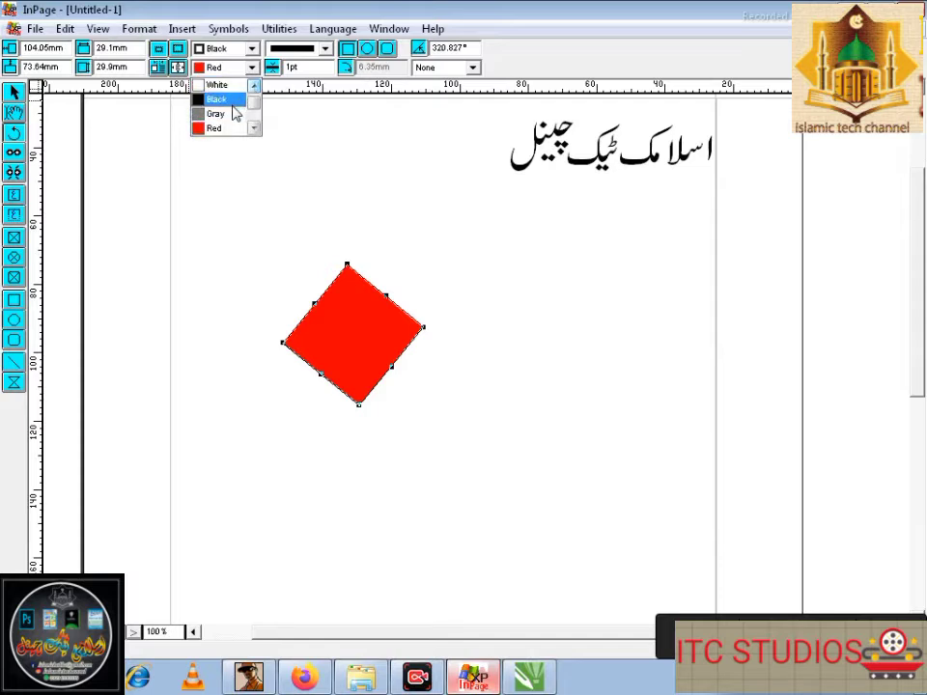
click(218, 99)
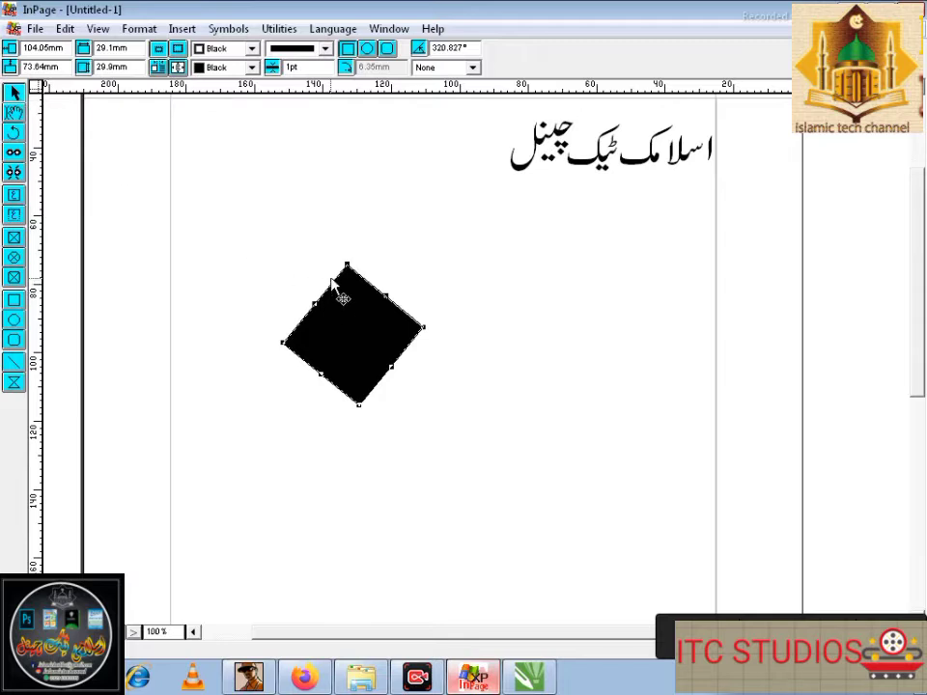
Duplicate the black square slightly to its right and fill the copy with red
drag(310, 281, 333, 281)
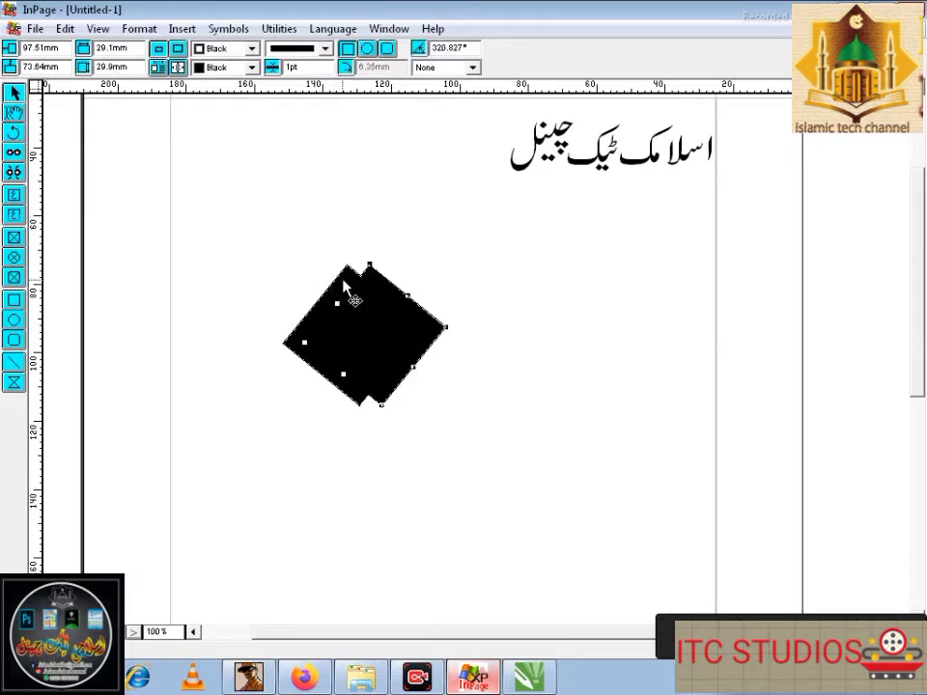
click(250, 68)
click(224, 114)
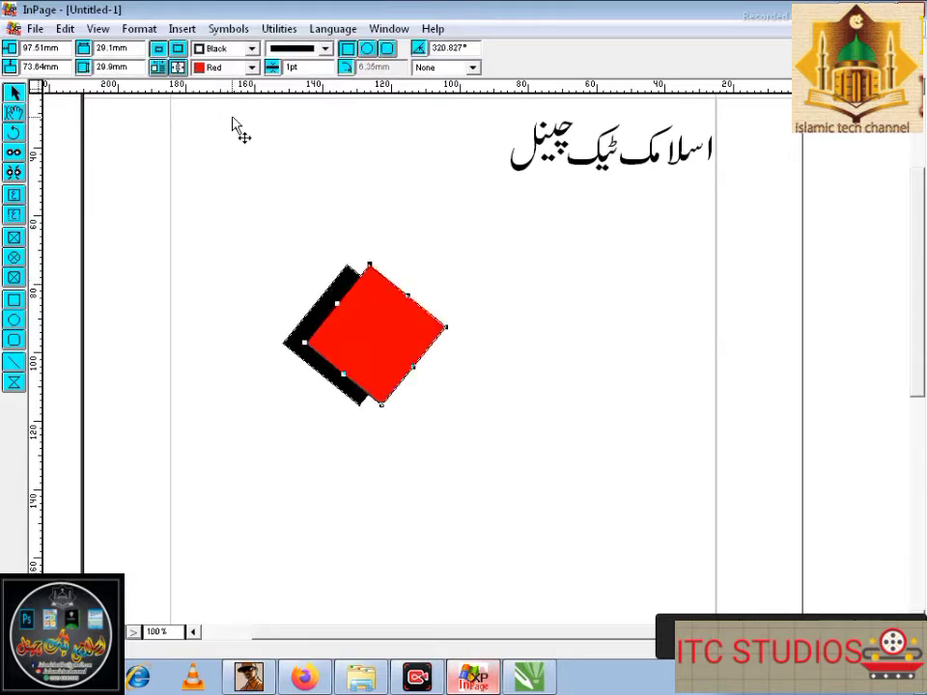
Move the red copy over the black square and shrink it to about 26 mm per side, leaving a black border
drag(387, 313, 373, 325)
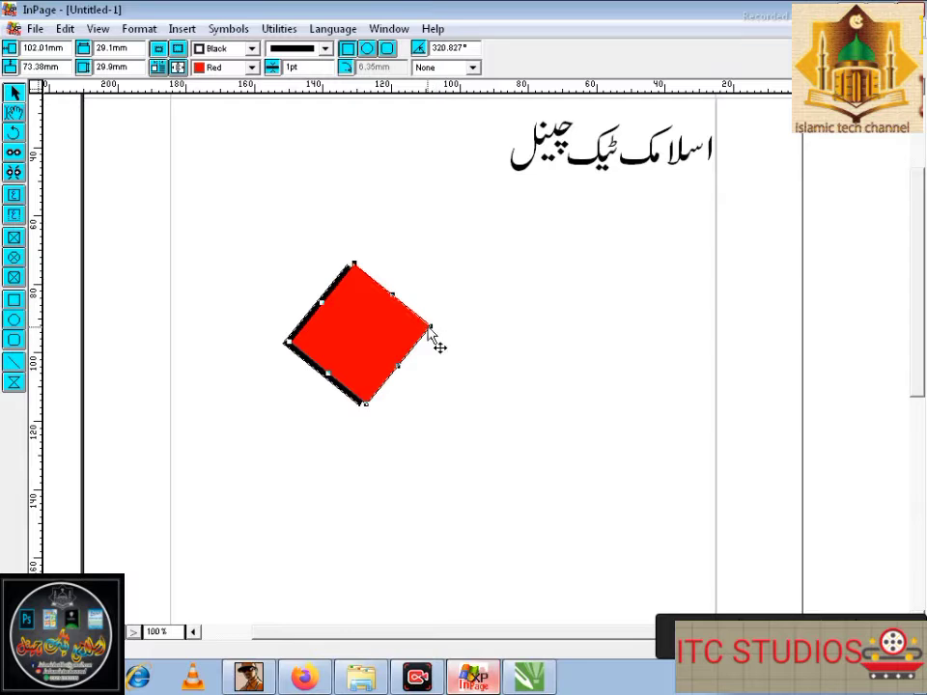
drag(432, 326, 414, 327)
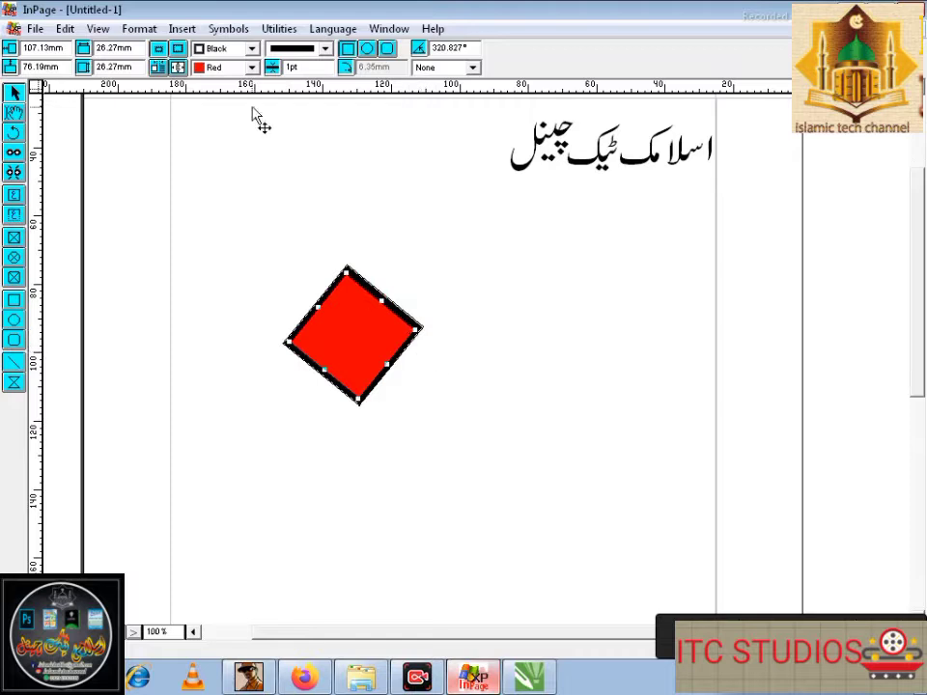
Fill the inner square with gray and stretch its height to about 26.6 mm to even out the black border
click(251, 67)
click(254, 87)
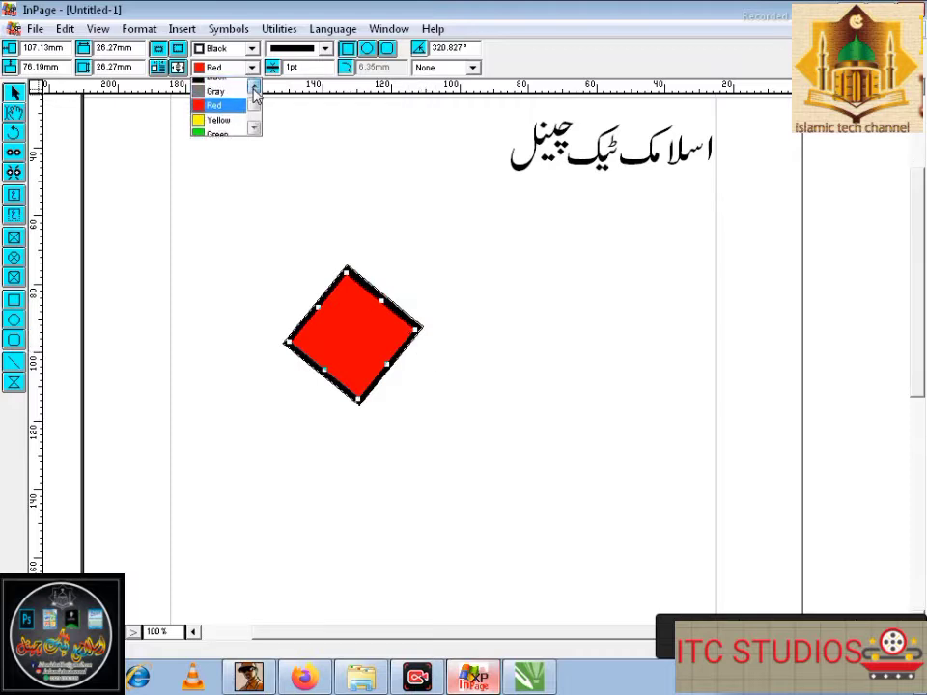
click(217, 98)
click(398, 374)
click(379, 331)
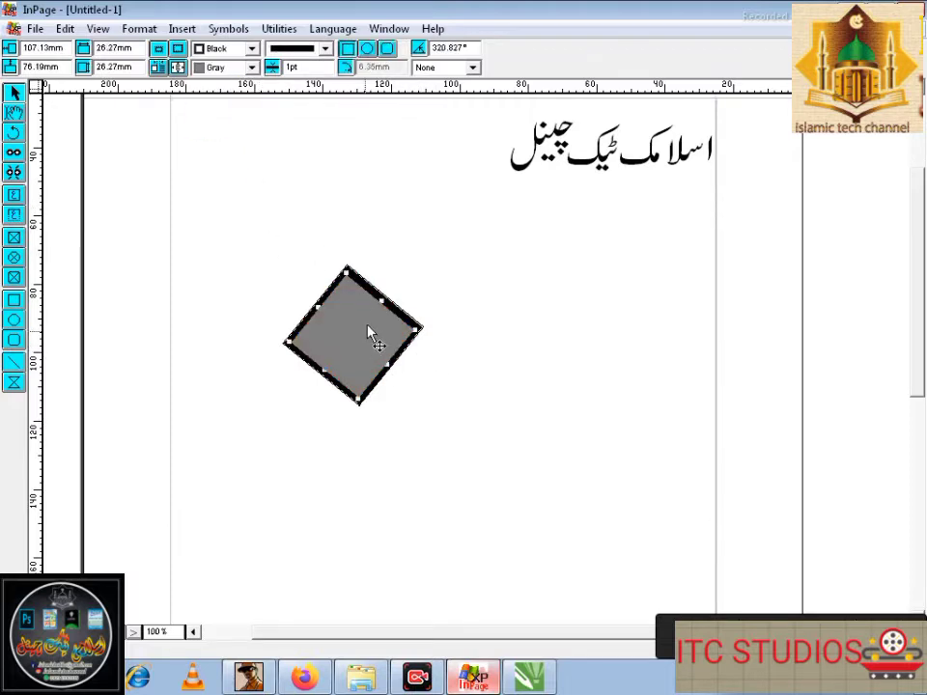
mouse_move(377, 305)
mouse_down()
mouse_move(381, 296)
mouse_move(384, 306)
mouse_up()
click(413, 300)
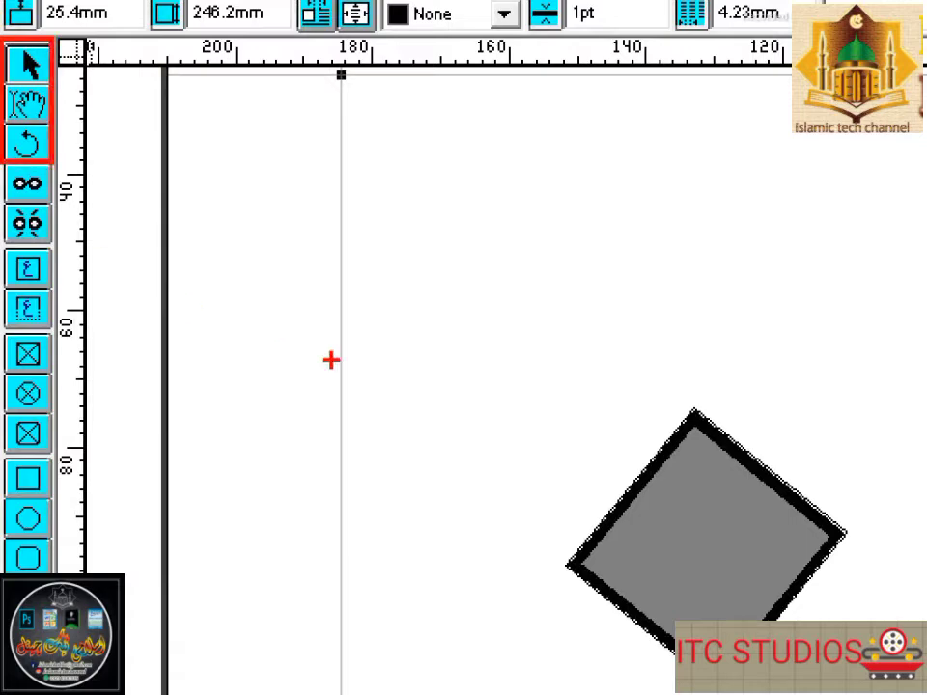
Rotate the second black square, lower right of the gray one, to about 269° so it stands nearly upright
click(14, 113)
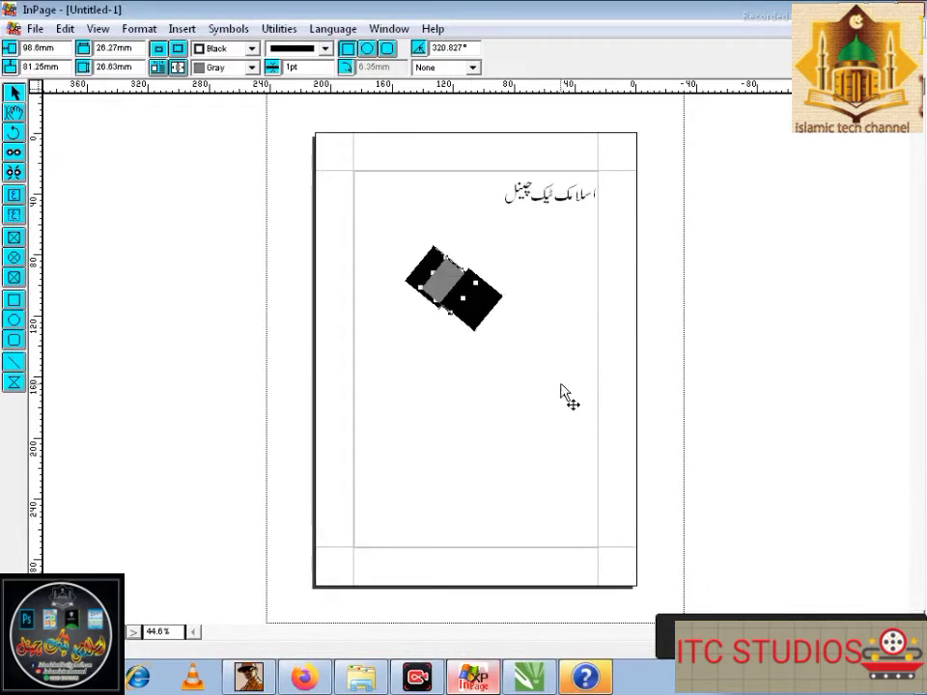
click(466, 301)
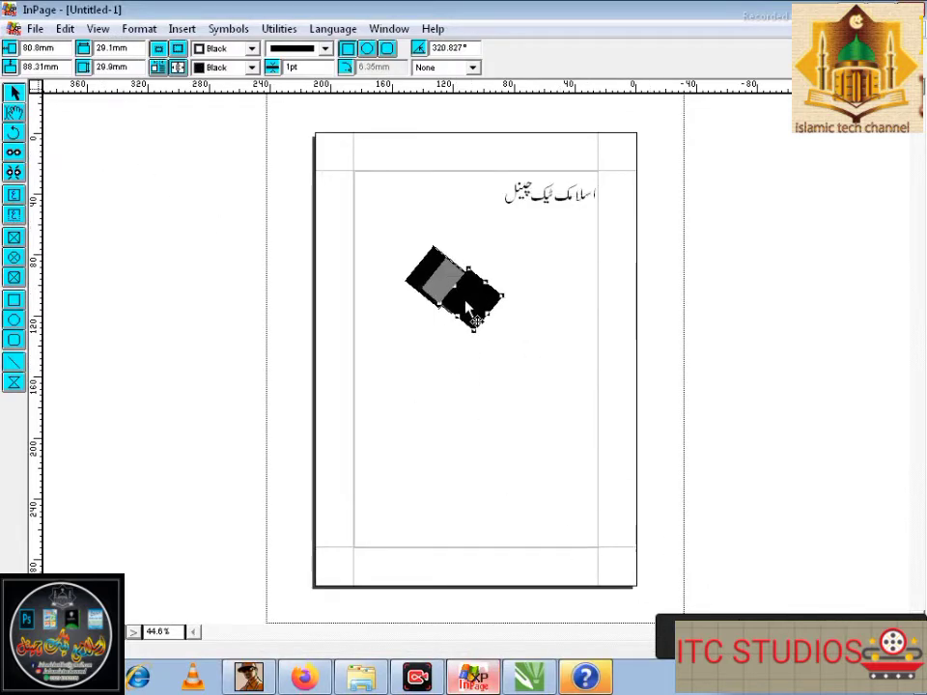
click(14, 133)
drag(468, 268, 446, 261)
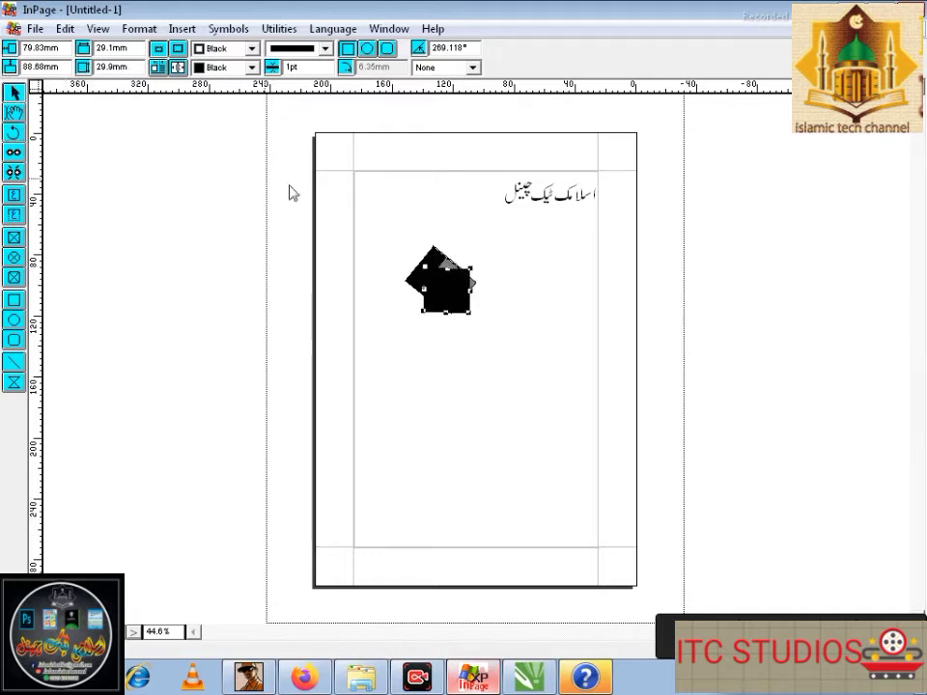
Move the gray square to the left of the black squares and rotate the rear black square to about 344°
drag(441, 273, 417, 256)
click(464, 283)
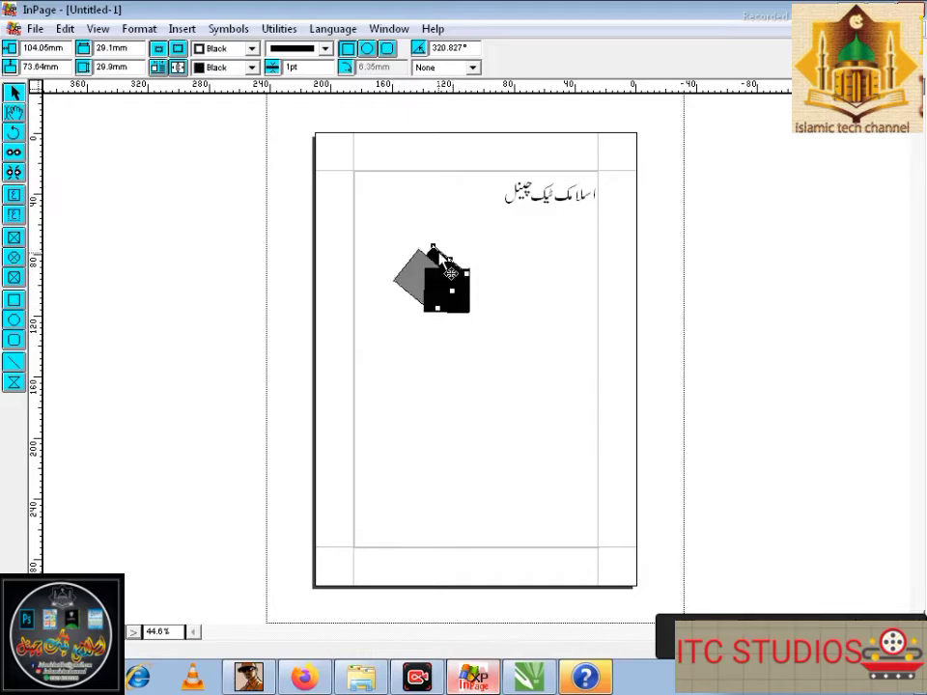
click(8, 131)
mouse_move(434, 248)
mouse_down()
mouse_move(389, 261)
mouse_move(452, 250)
mouse_move(447, 245)
mouse_up()
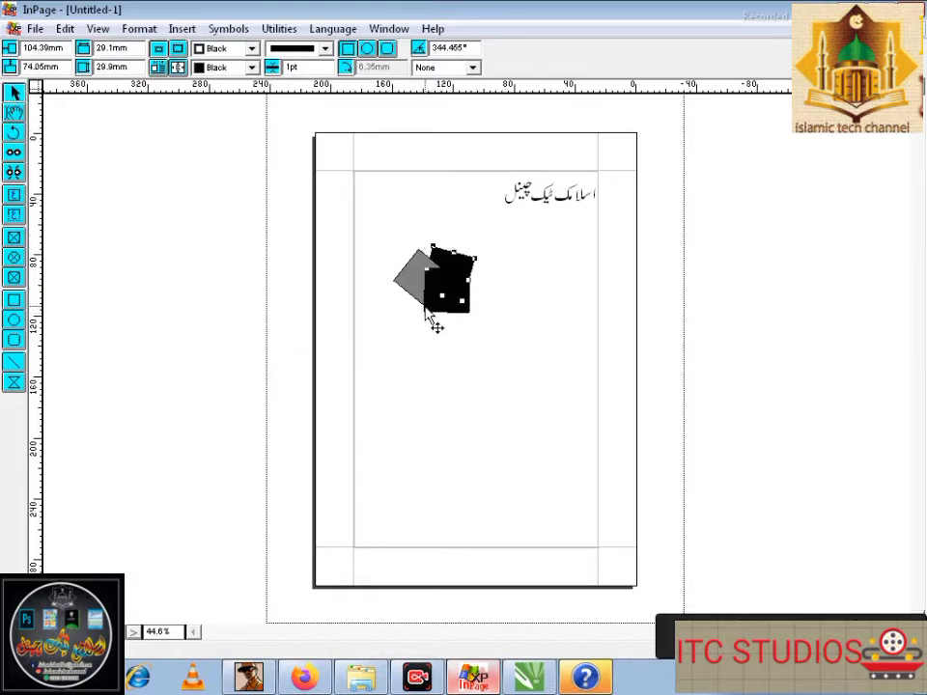
Fill the nearly upright front square with blue
click(420, 313)
click(464, 308)
click(237, 66)
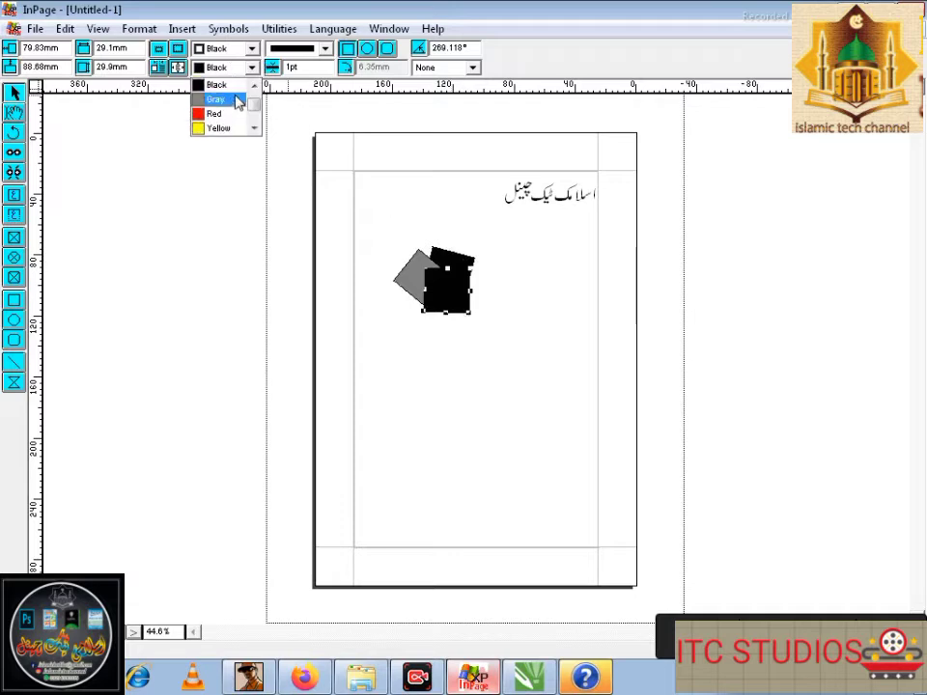
click(238, 97)
click(251, 68)
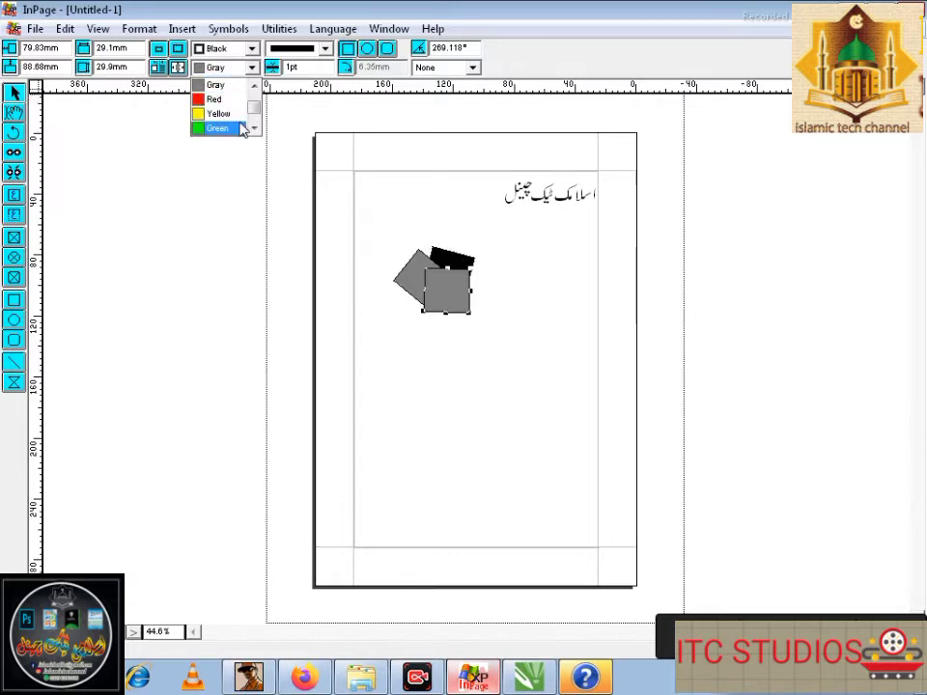
scroll(247, 125, down, 1)
click(241, 114)
click(335, 235)
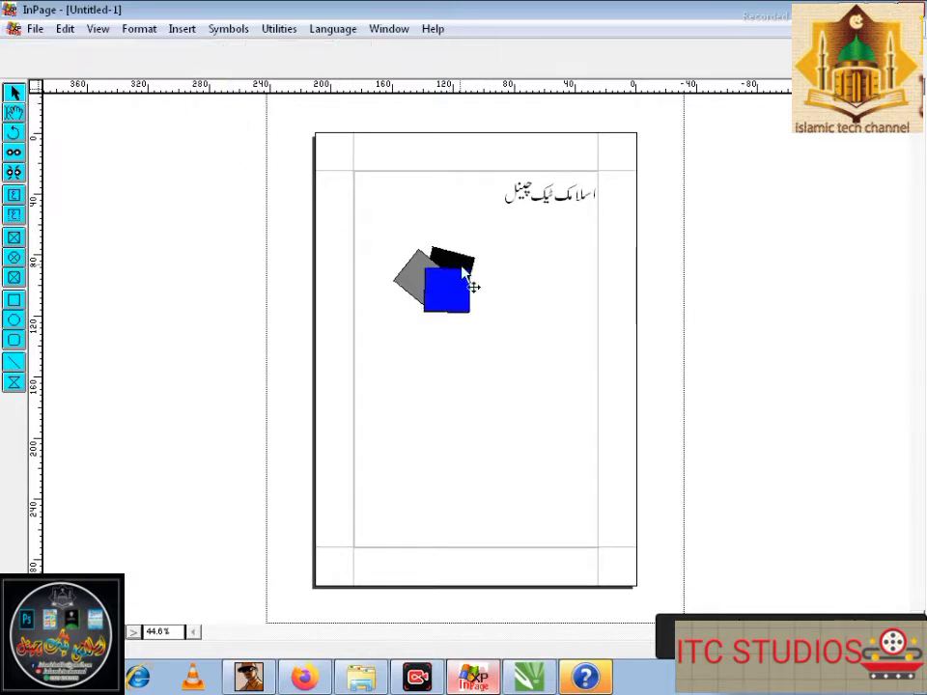
Move the rear black square slightly upward so more of it shows above the blue square
click(521, 284)
click(453, 269)
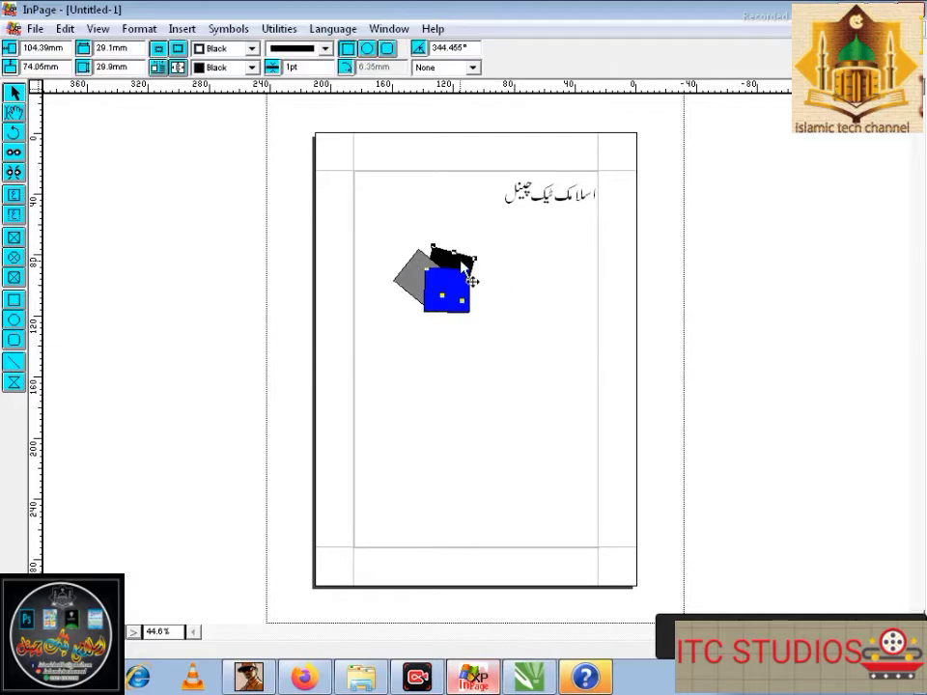
drag(462, 262, 461, 247)
click(504, 277)
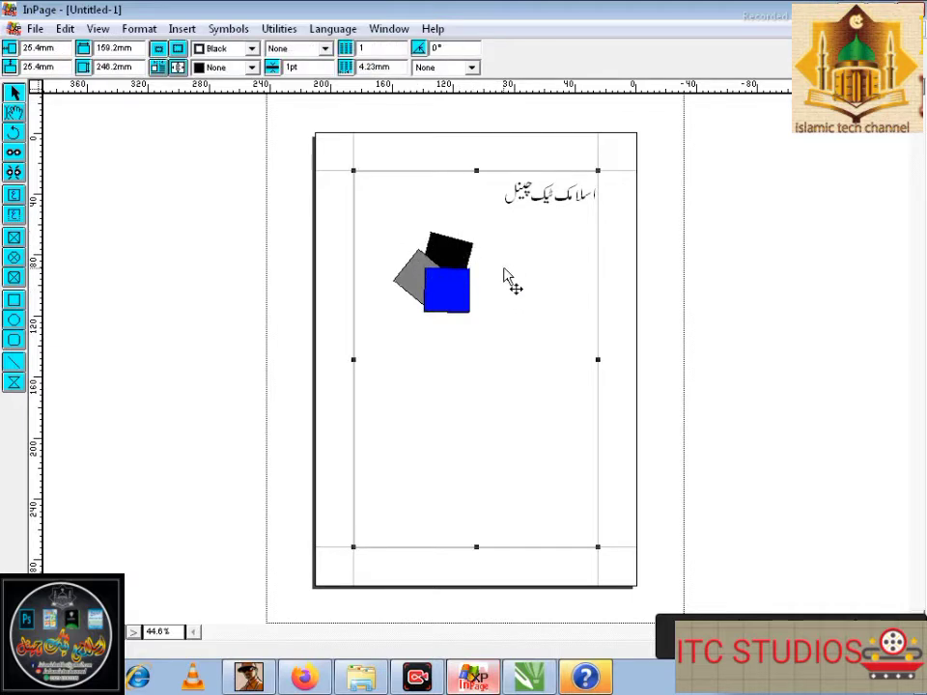
Draw a text box in the lower half of the page and paste the text اسلامک ٹیک چینل into it
click(664, 323)
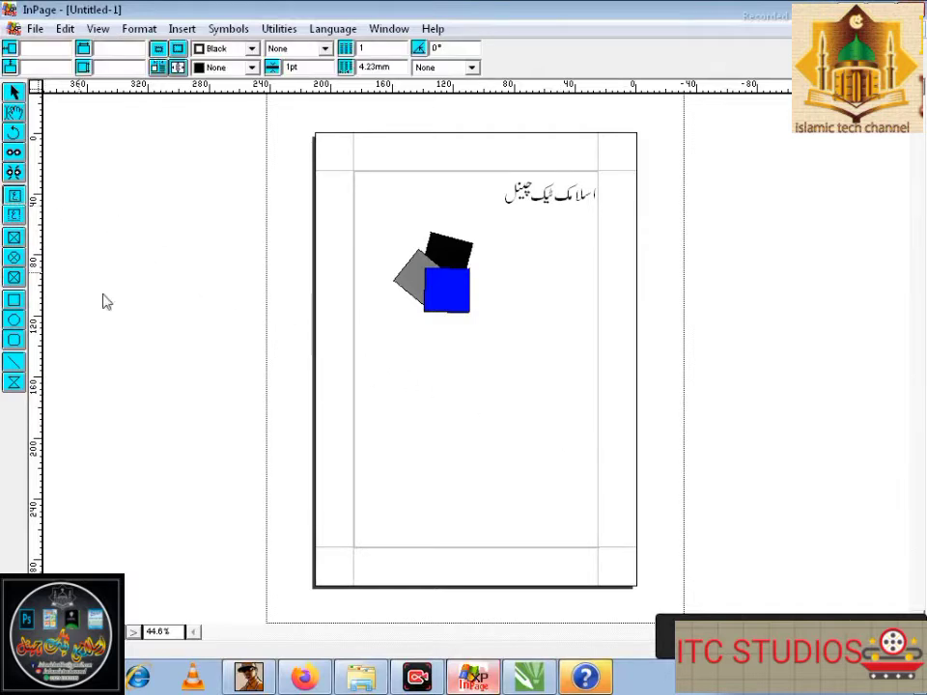
drag(408, 373, 539, 488)
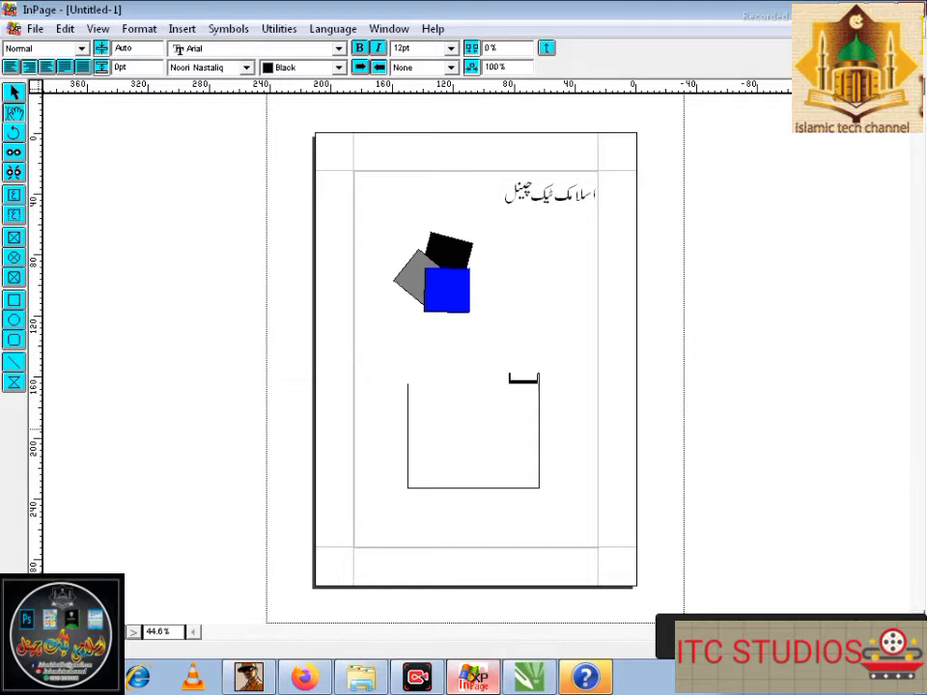
key(ctrl+v)
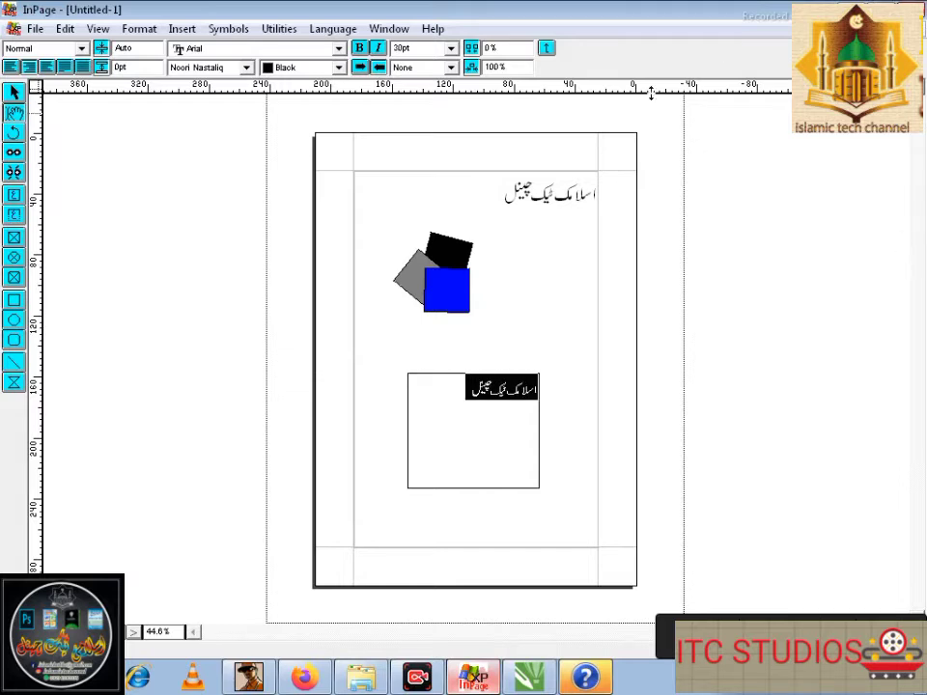
Move the lower text box to the right margin and resize it into a column about 49 mm wide and 145 mm high
click(14, 91)
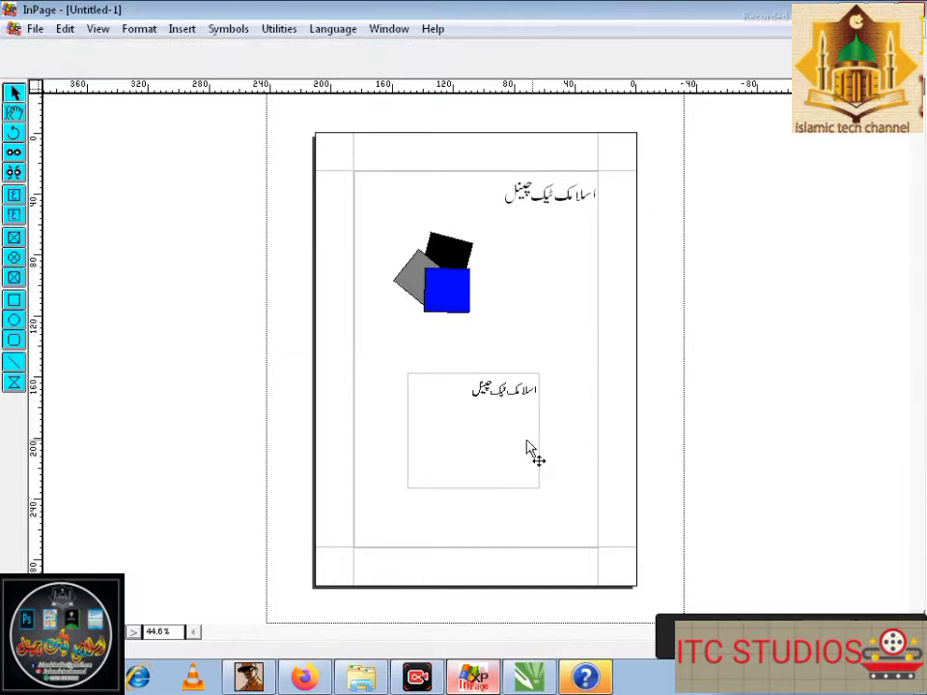
drag(534, 451, 548, 396)
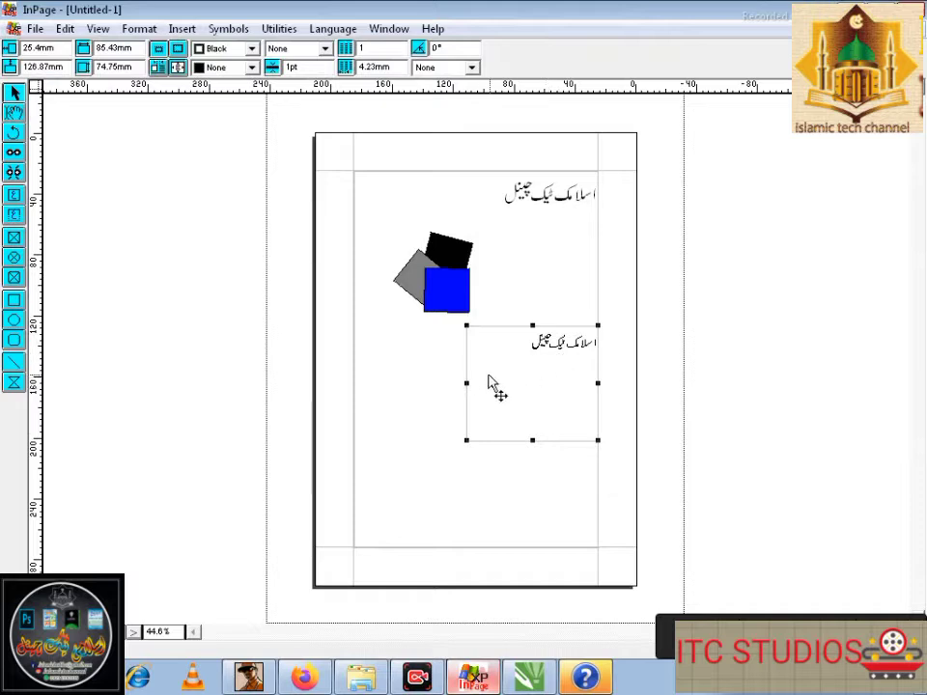
drag(467, 384, 521, 384)
mouse_move(559, 440)
mouse_down()
mouse_move(560, 547)
mouse_move(496, 436)
mouse_move(478, 434)
mouse_move(563, 450)
mouse_up()
click(556, 439)
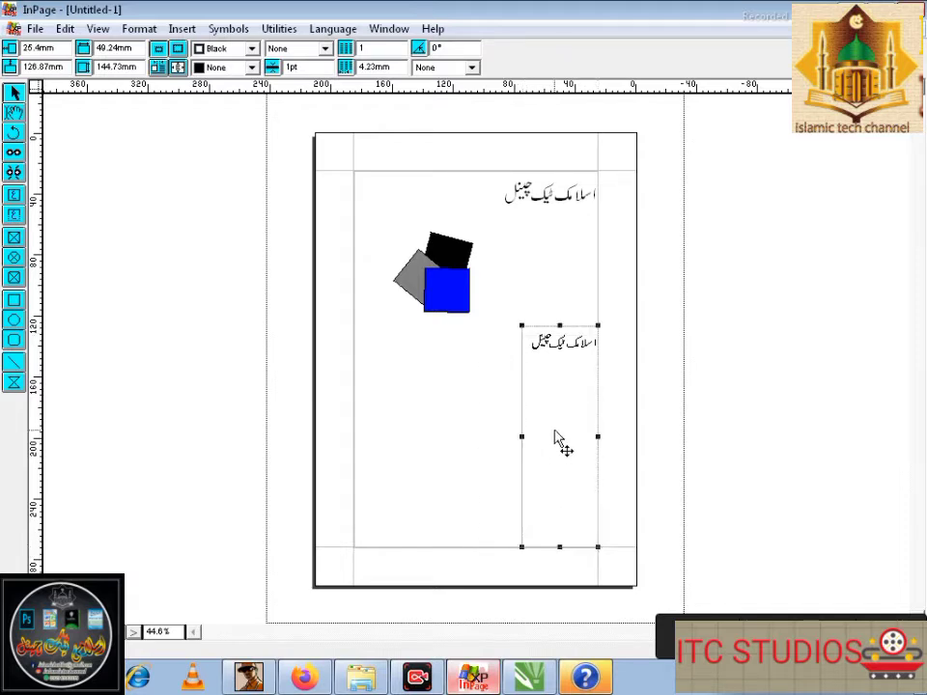
Paste two copies of the column text box side by side to the left of the original
key(ctrl+v)
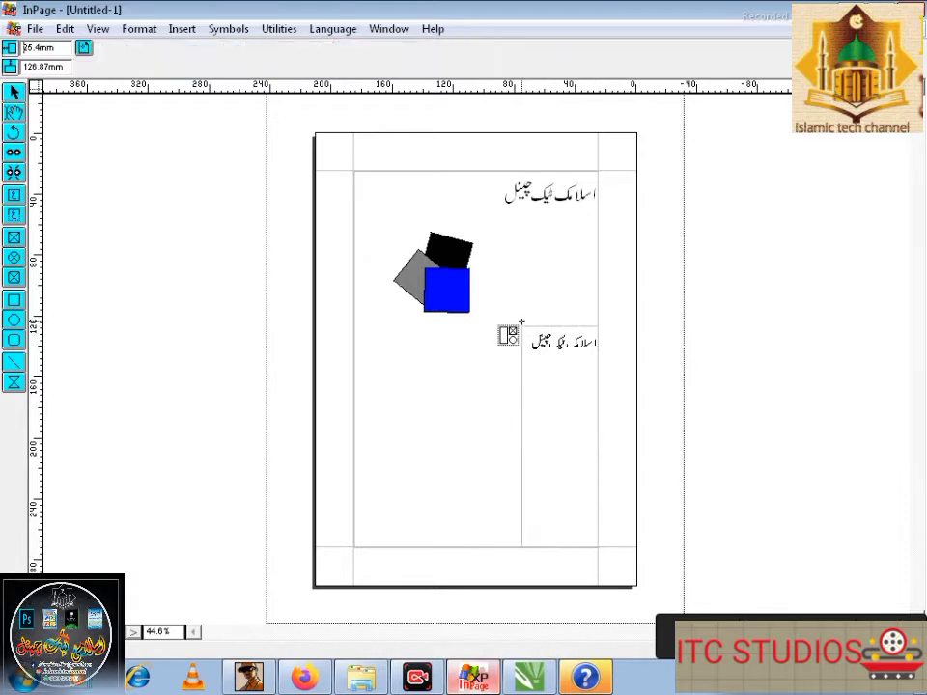
click(513, 327)
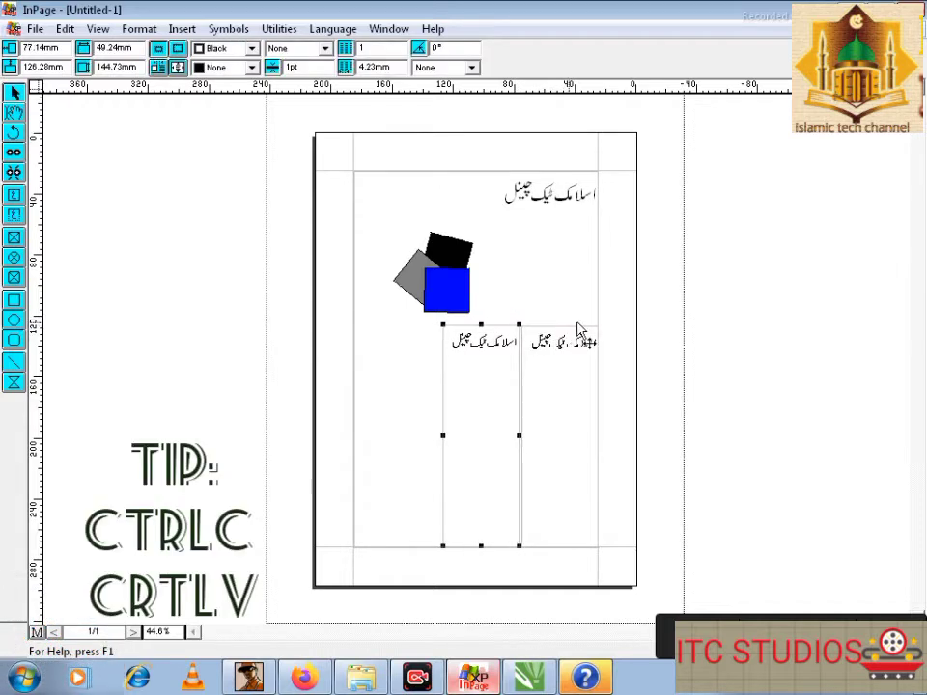
key(ctrl+v)
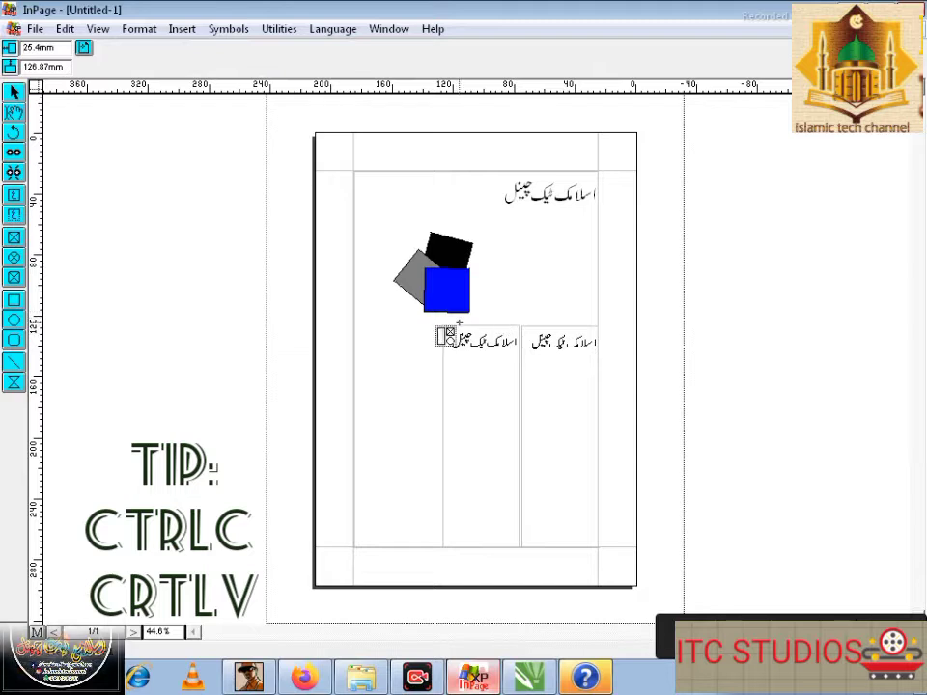
click(432, 326)
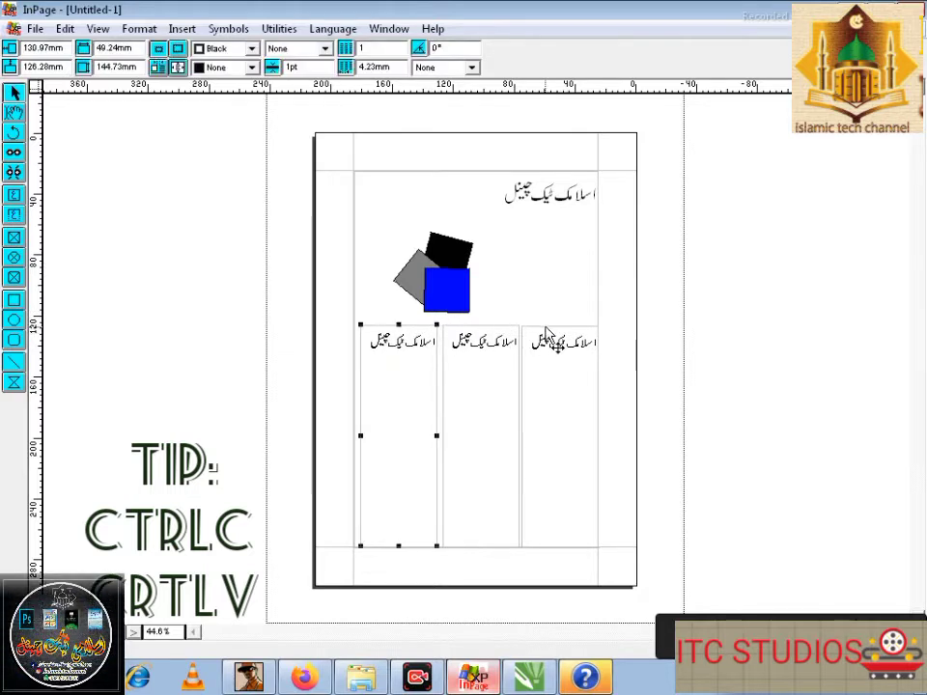
Nudge the middle column left to a horizontal position of about 80 mm to even out the gaps between columns
click(509, 386)
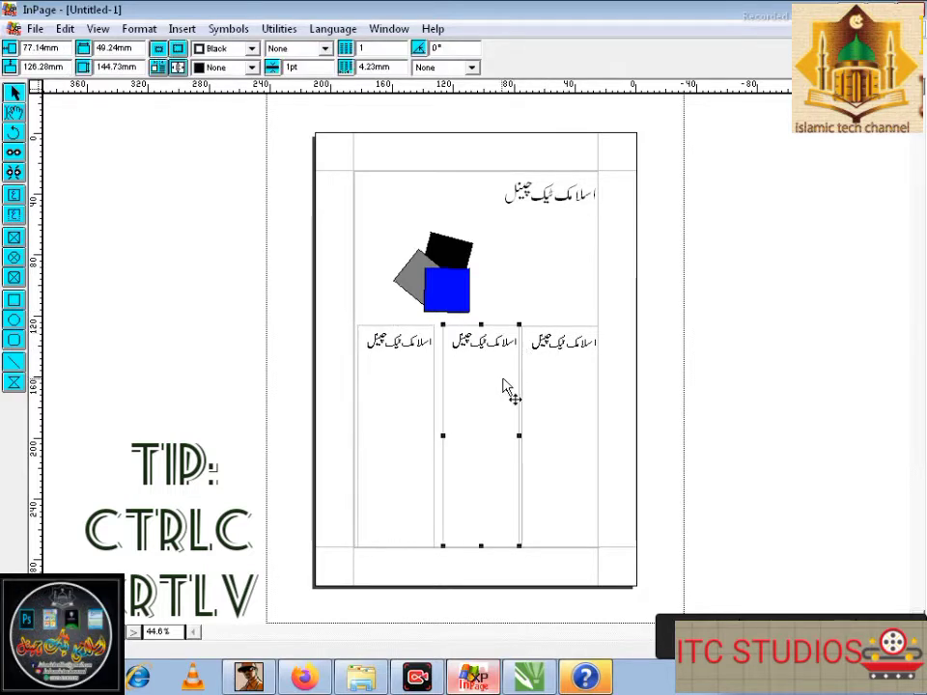
key(Left)
key(Left)
key(Left)
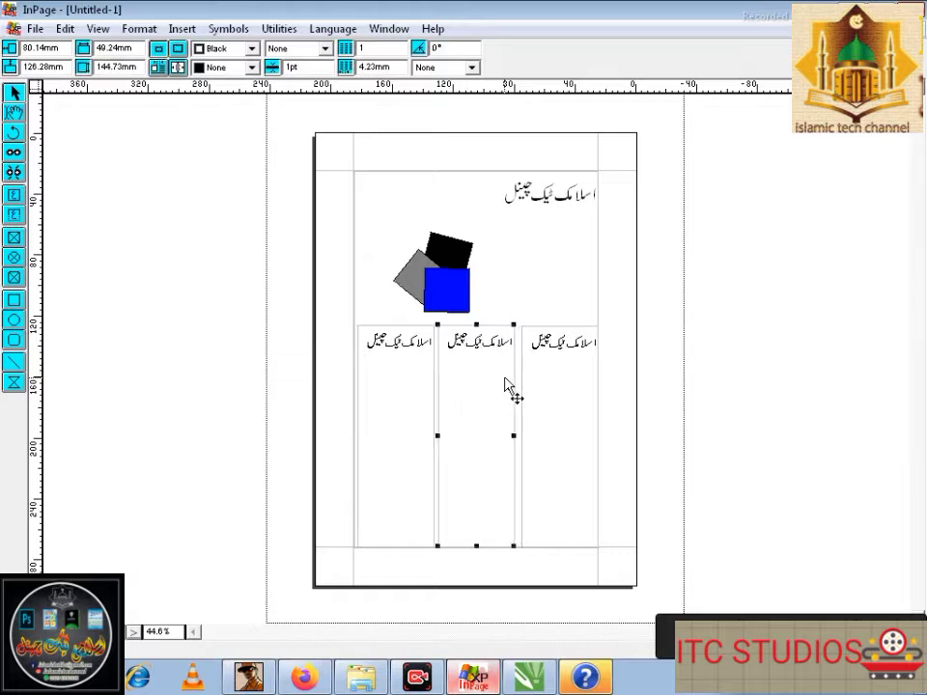
Copy the text line in the right column and paste it repeatedly until the column holds eight lines
click(15, 111)
click(547, 345)
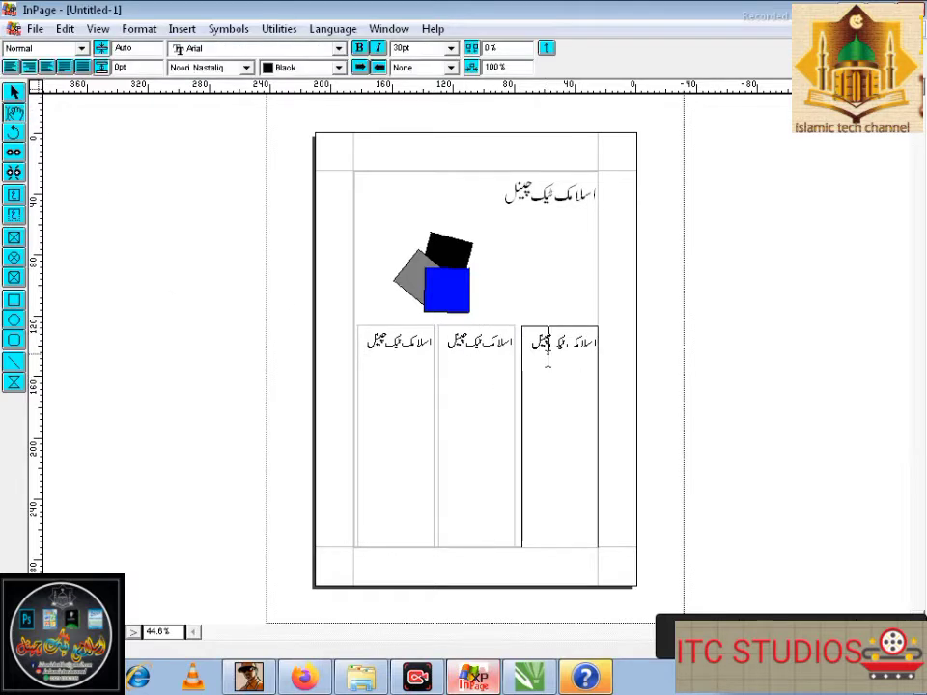
key(ctrl+a)
key(ctrl+c)
click(548, 359)
key(ctrl+v)
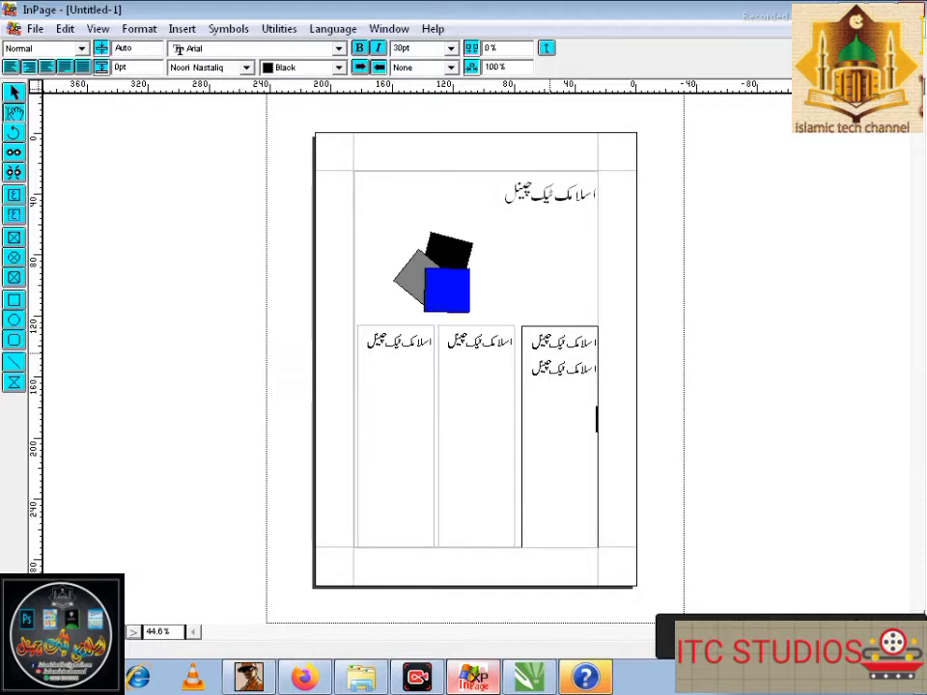
key(ctrl+v)
key(ctrl+v)
key(ctrl+v)
key(ctrl+v)
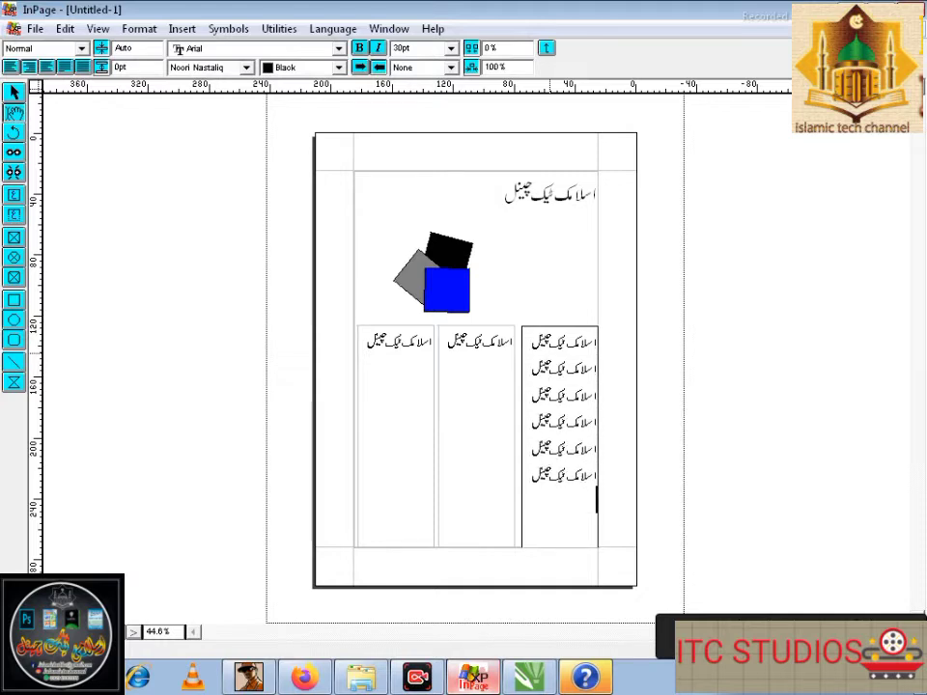
key(ctrl+v)
key(ctrl+v)
Copy all the lines of the right column and replace the text of the middle and left columns with them
key(shift+Up)
key(shift+Up)
key(shift+Up)
key(shift+Up)
key(shift+Up)
key(shift+Up)
key(shift+Up)
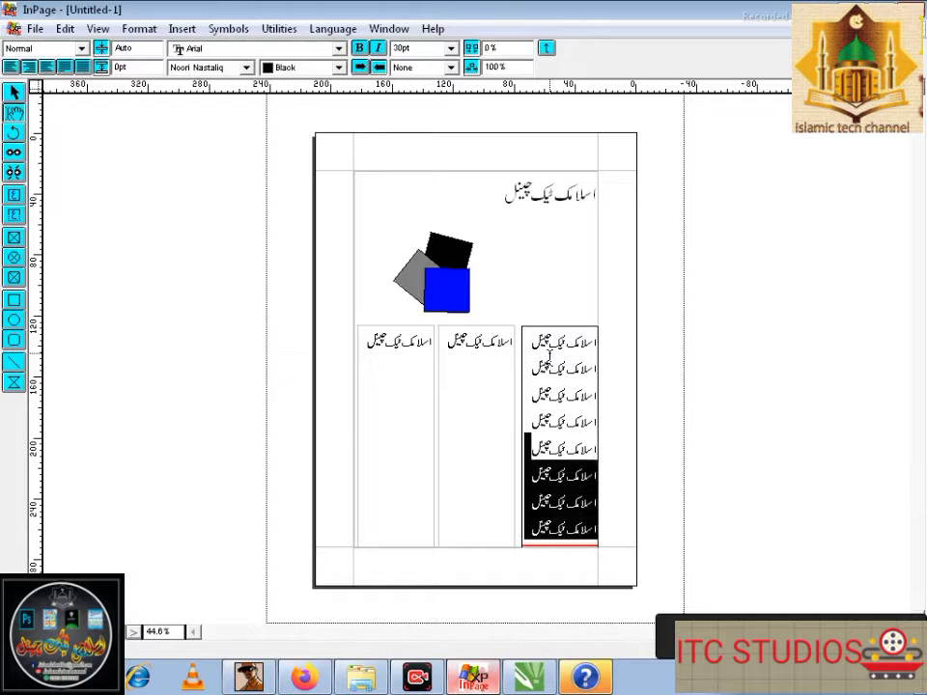
key(shift+Up)
key(shift+Up)
key(ctrl+c)
key(Down)
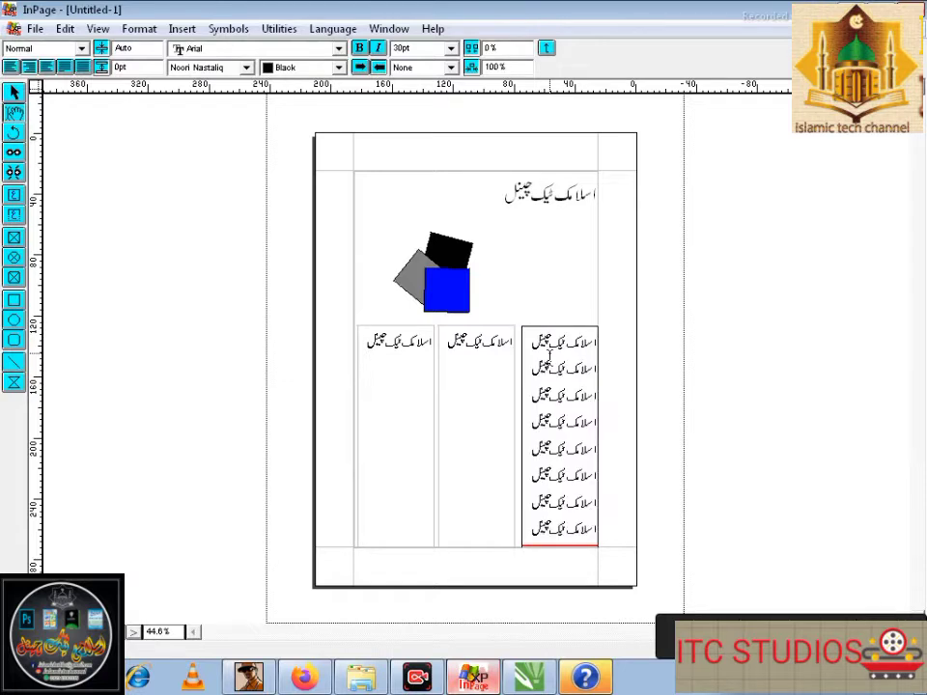
click(507, 378)
key(ctrl+a)
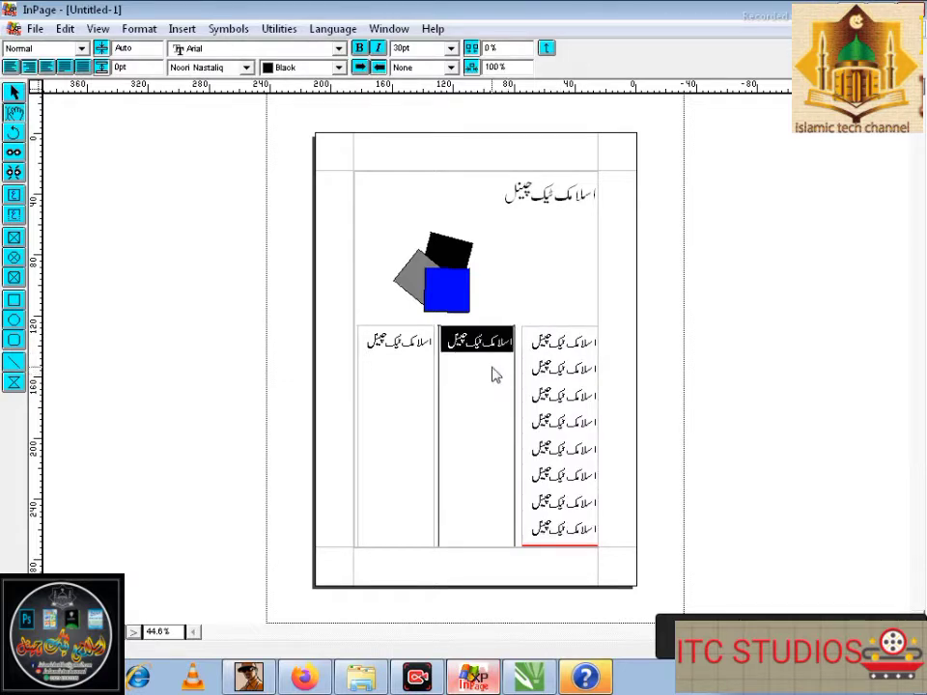
key(ctrl+v)
click(410, 367)
key(ctrl+a)
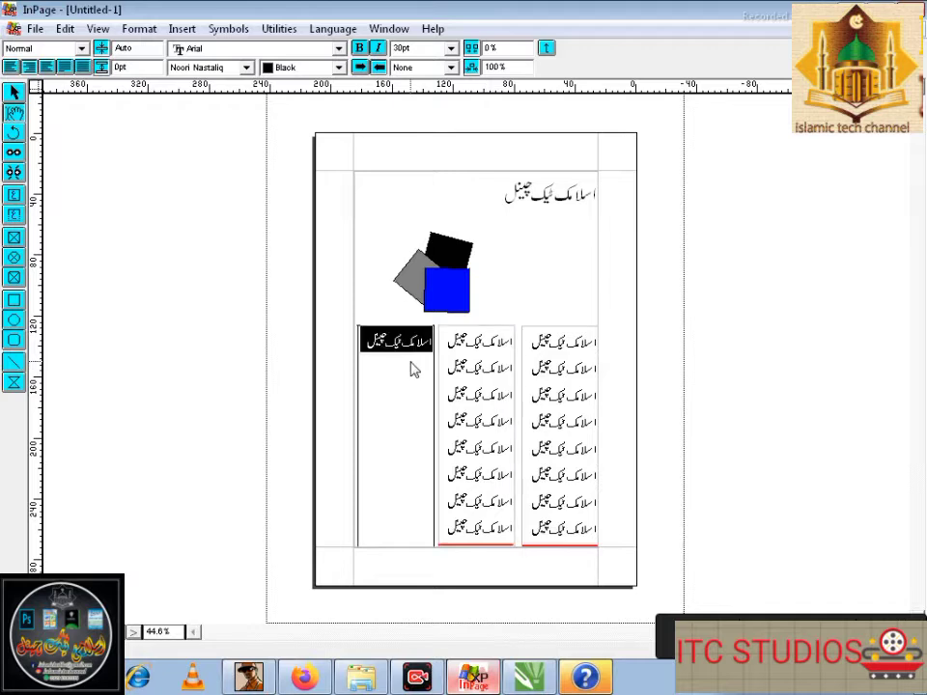
key(ctrl+v)
Nudge the right column slightly left to a horizontal position of 27.4 mm
click(12, 101)
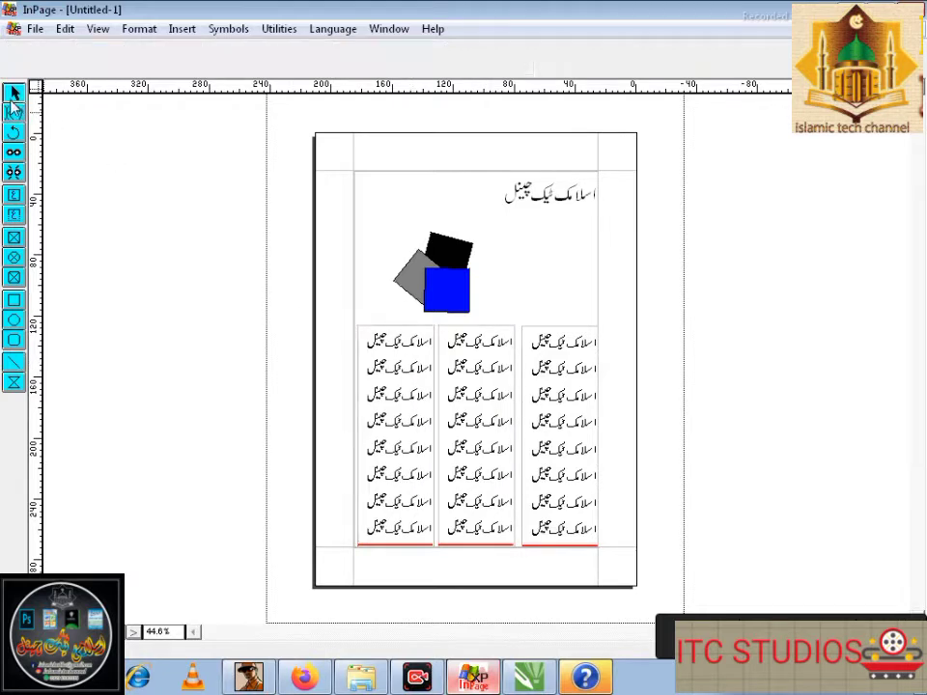
click(429, 353)
click(591, 428)
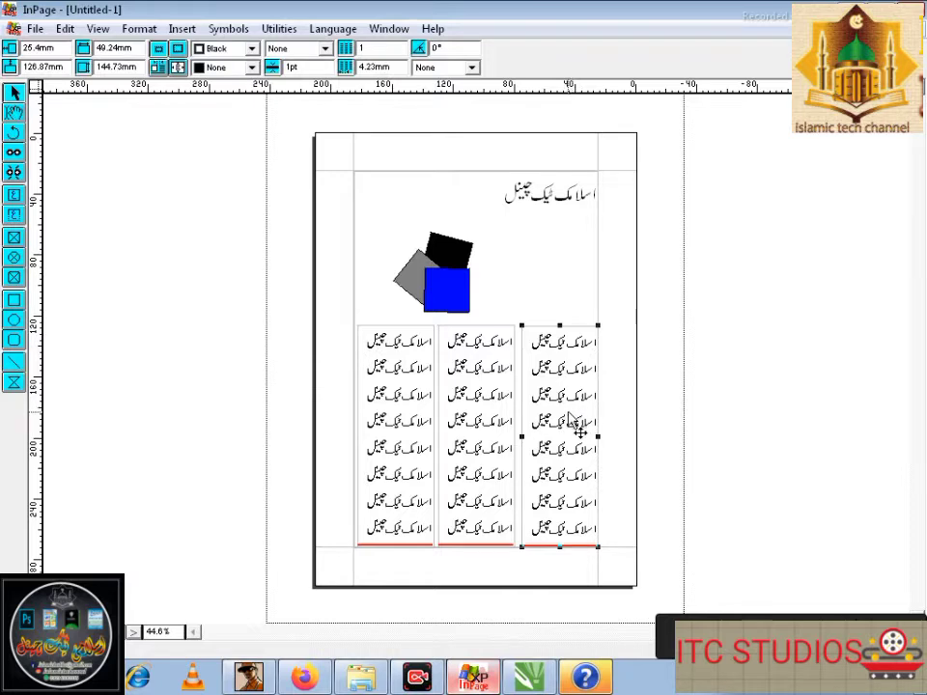
key(Left)
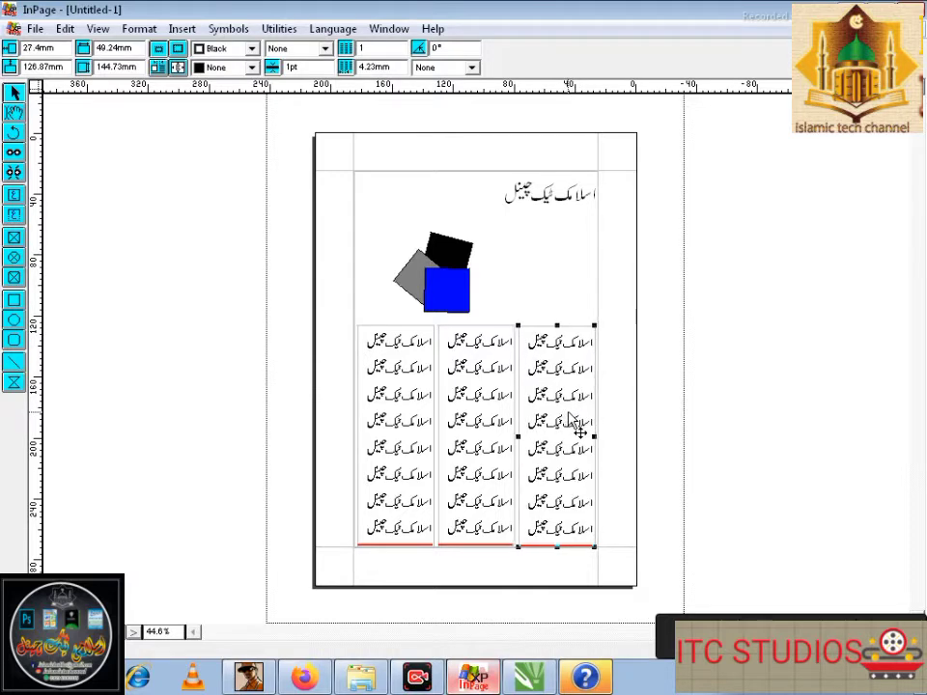
Give the right column a double-line border with a thickness of 3 pt
click(471, 67)
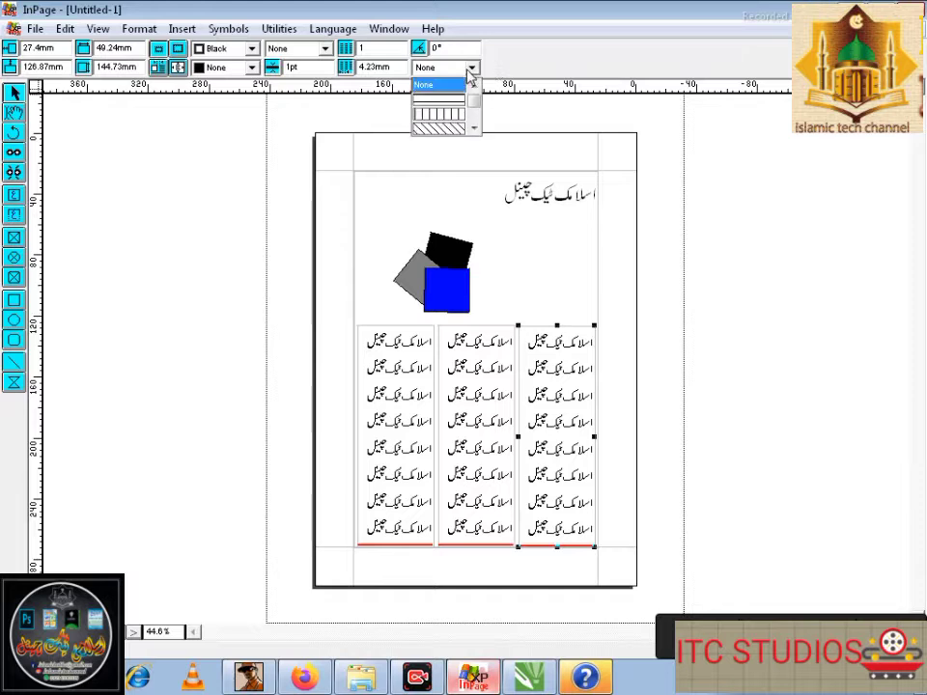
click(469, 68)
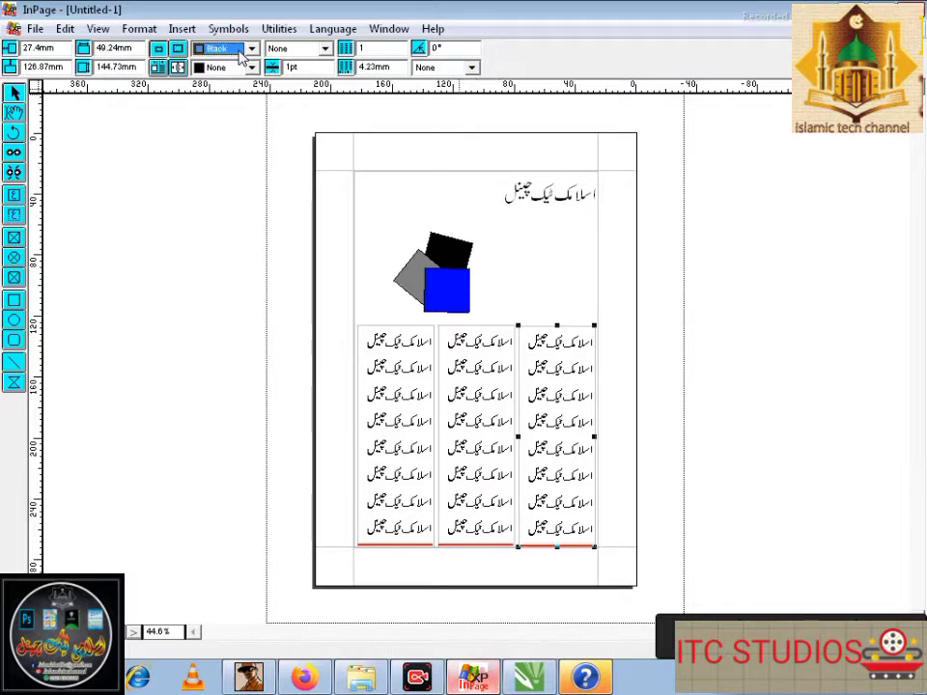
click(325, 48)
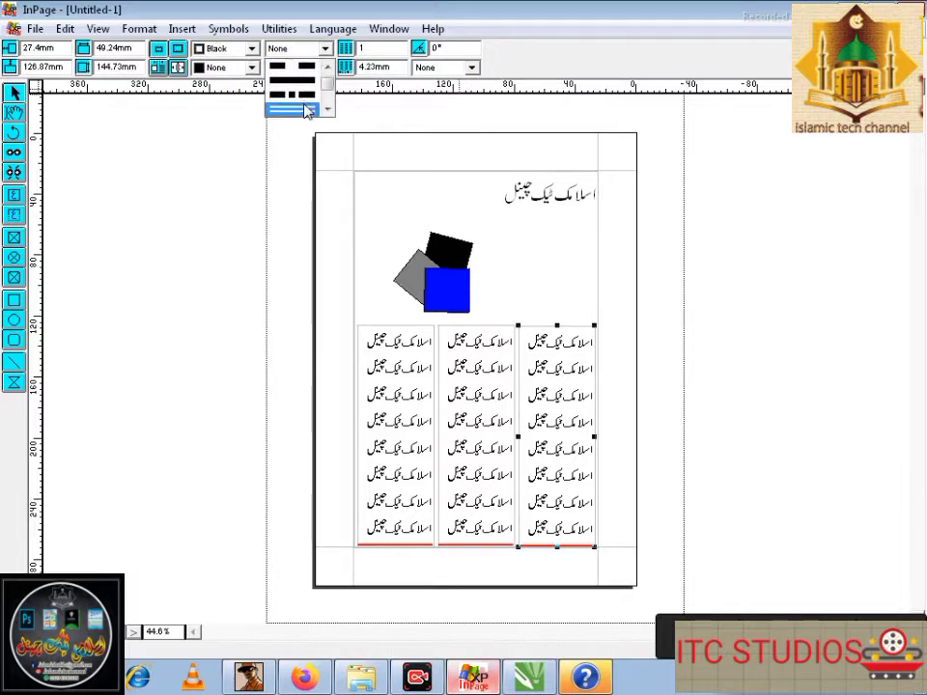
click(307, 109)
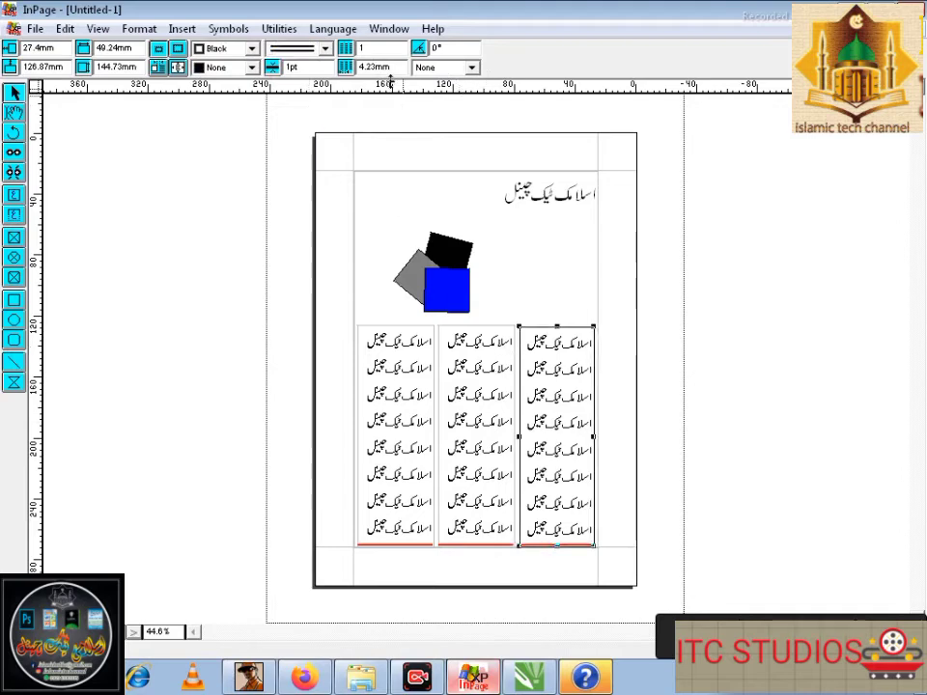
key(Return)
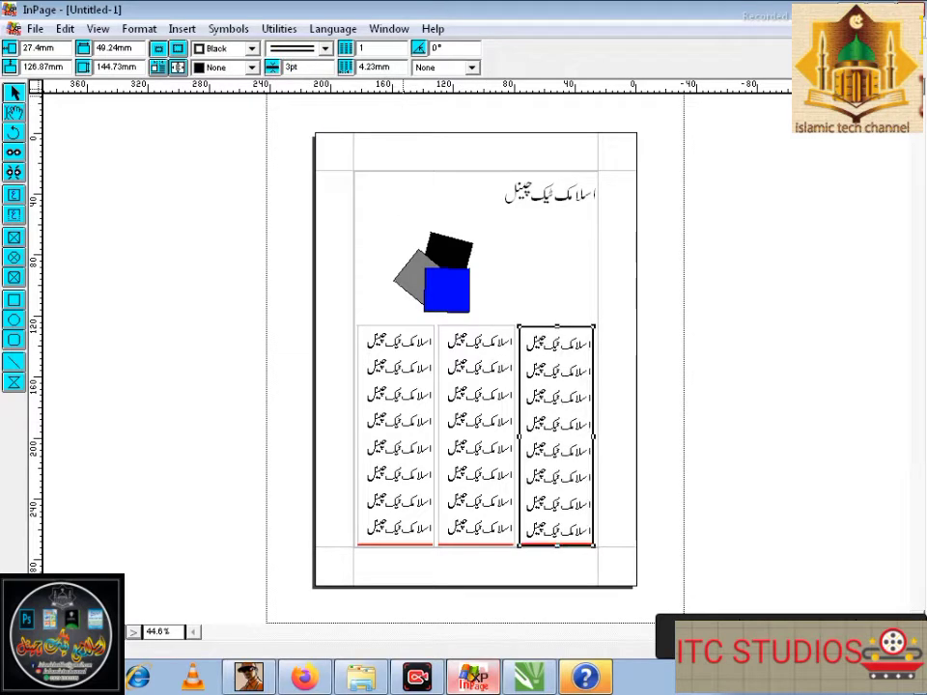
Apply the double-line border style to the middle column
click(463, 363)
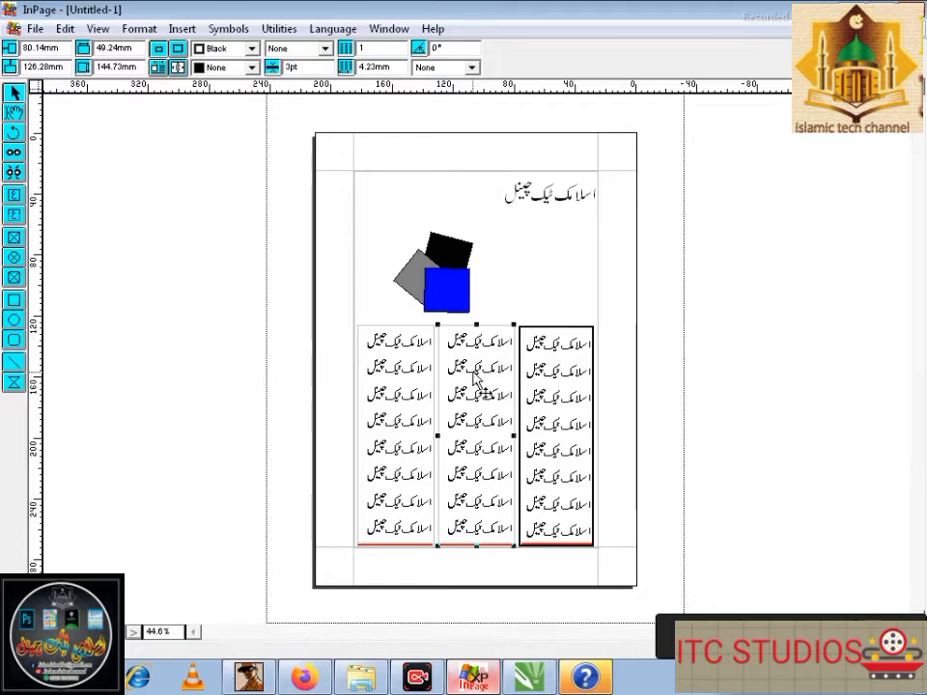
click(325, 48)
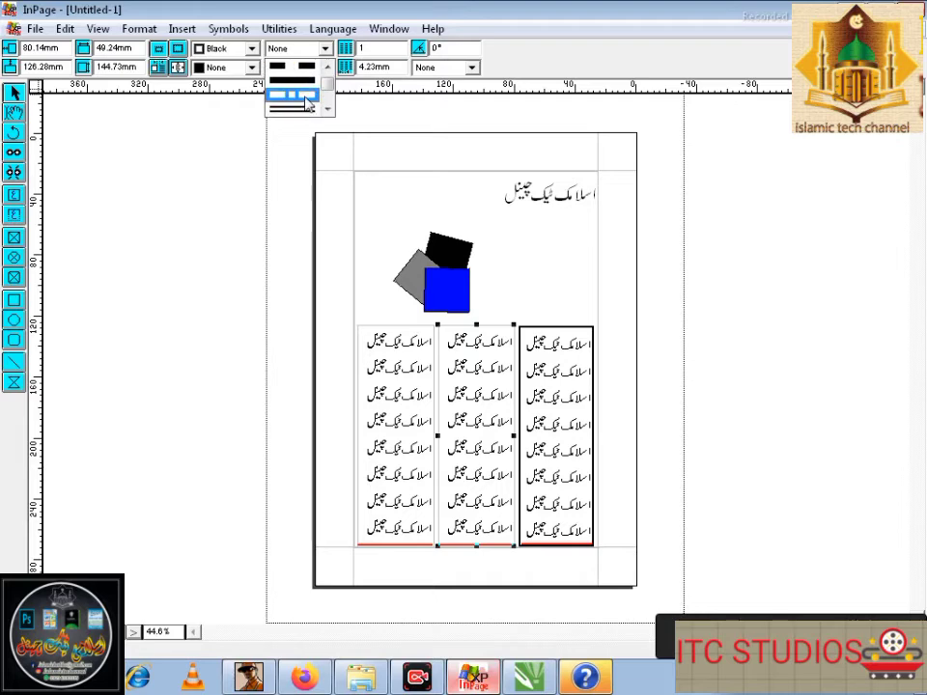
click(307, 107)
Try a dotted border on the left column, replace it with a heavy dashed border, and deselect the column
click(406, 381)
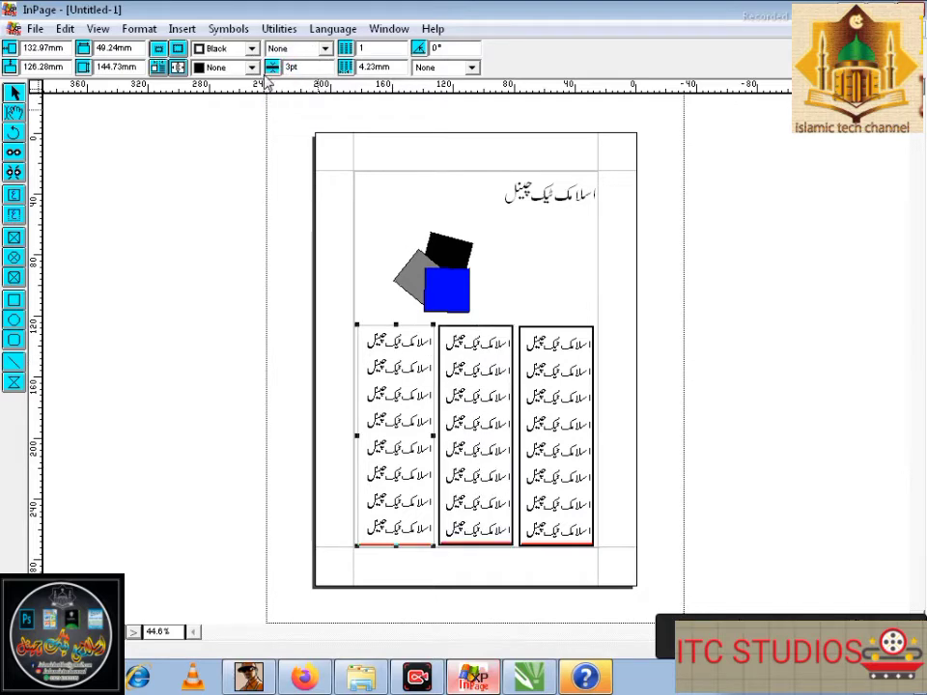
click(325, 48)
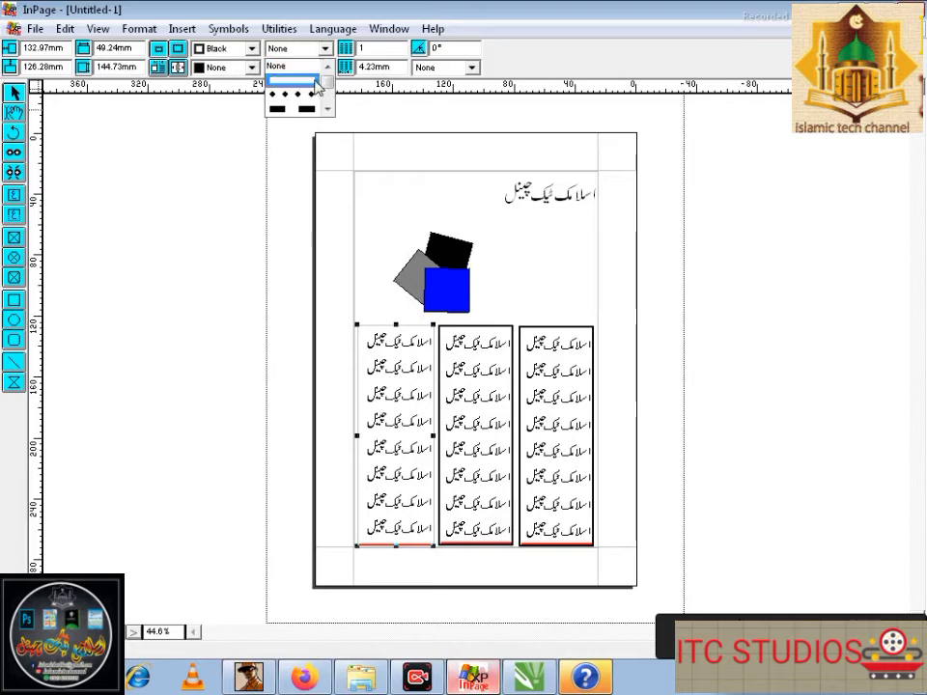
click(317, 94)
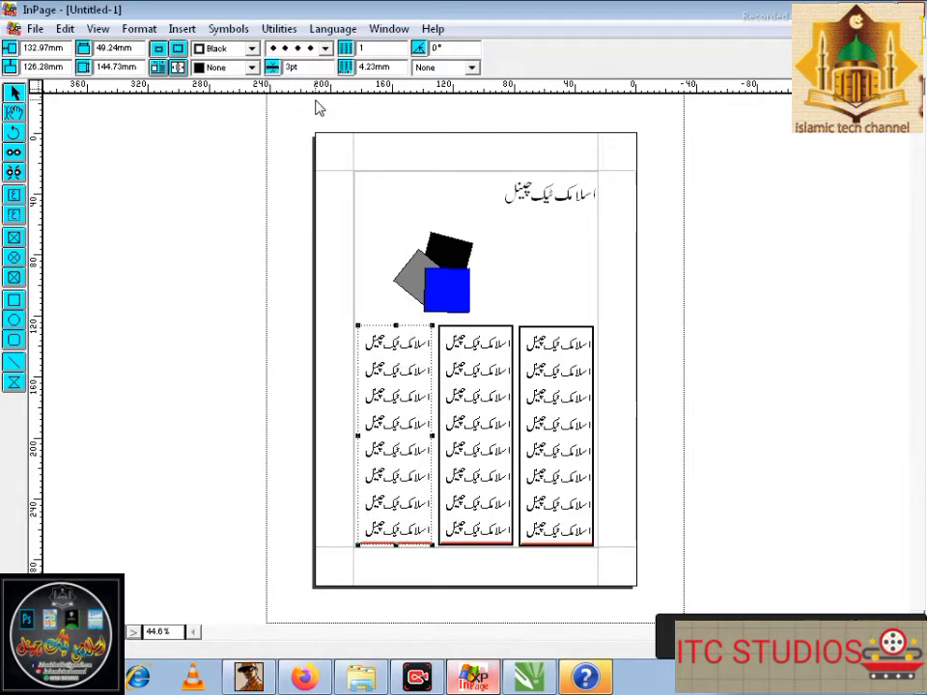
click(325, 48)
click(314, 96)
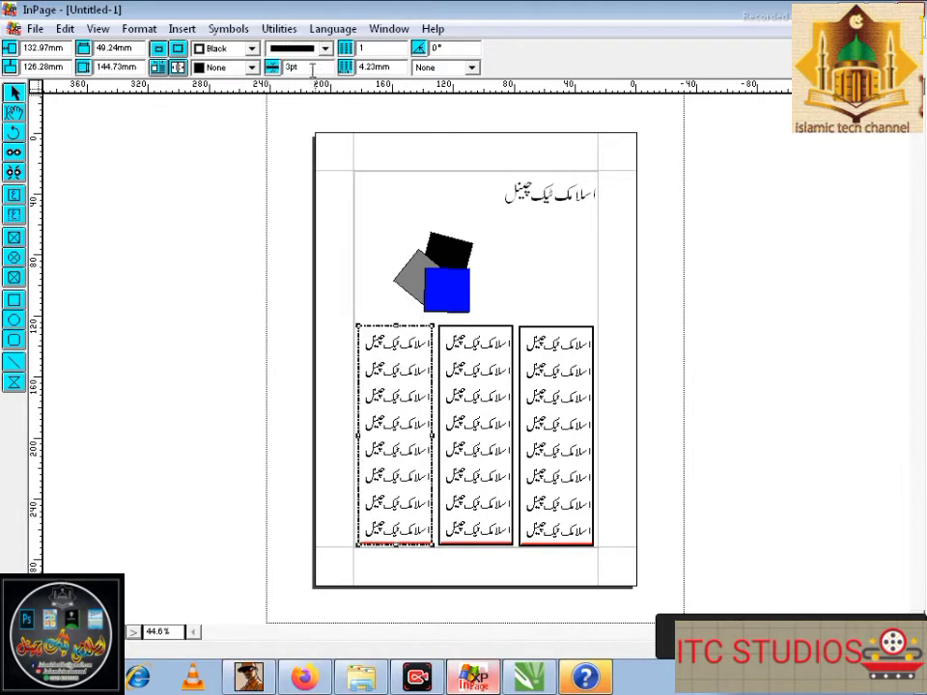
click(284, 345)
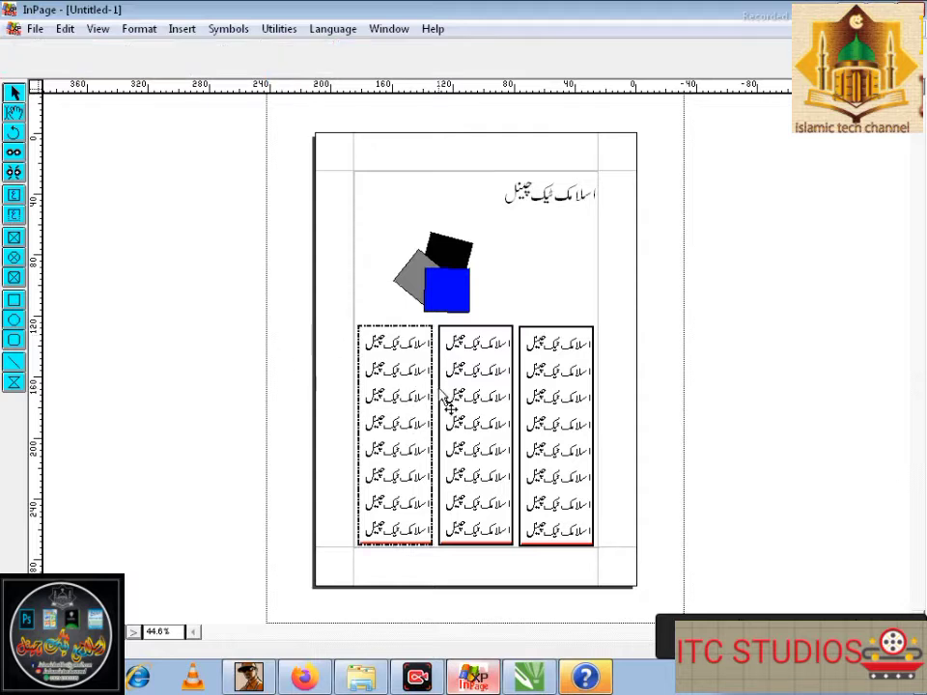
Change the middle column's border to the backward-slanting diagonal hatch style
key(ctrl+1)
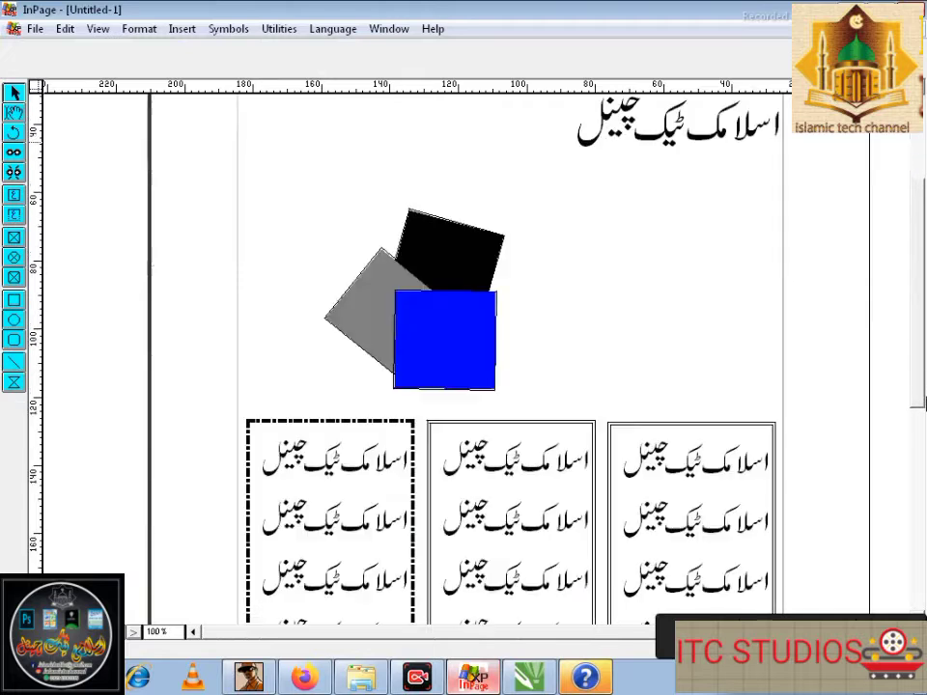
scroll(916, 321, down, 3)
click(573, 362)
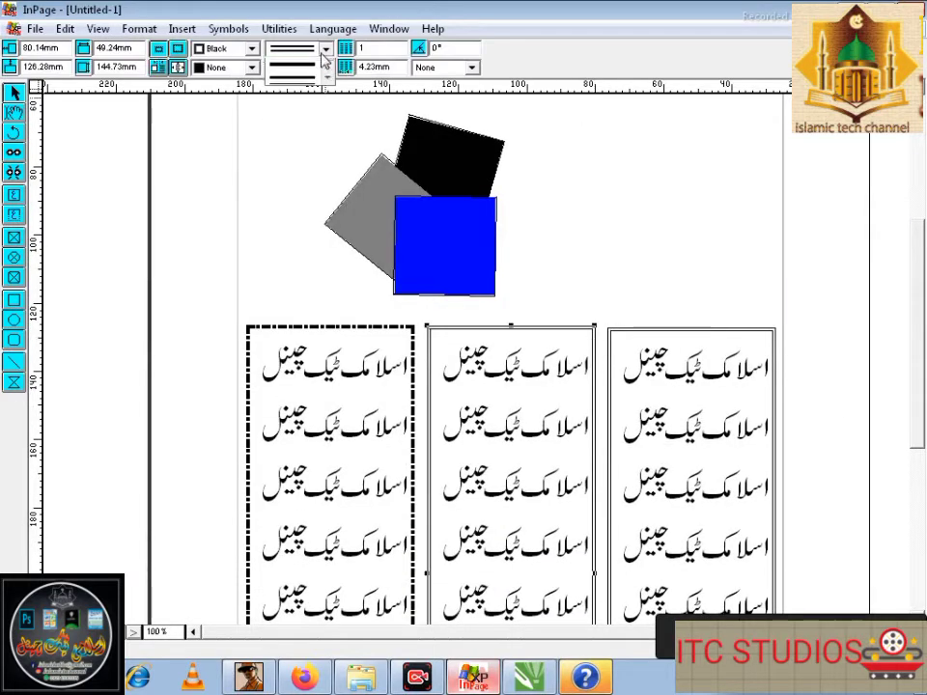
click(325, 49)
scroll(318, 100, down, 3)
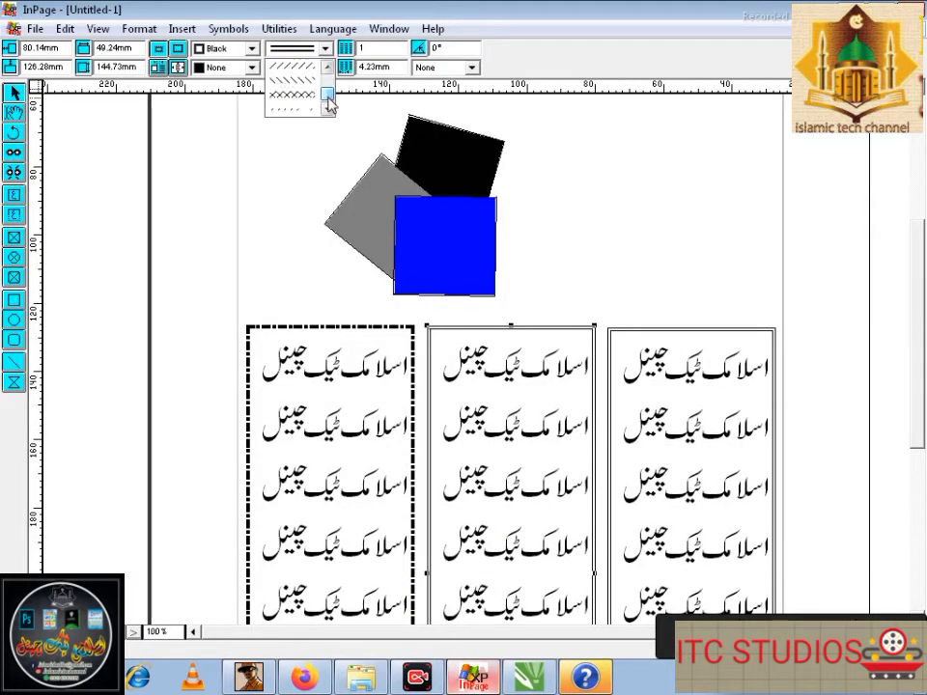
click(307, 93)
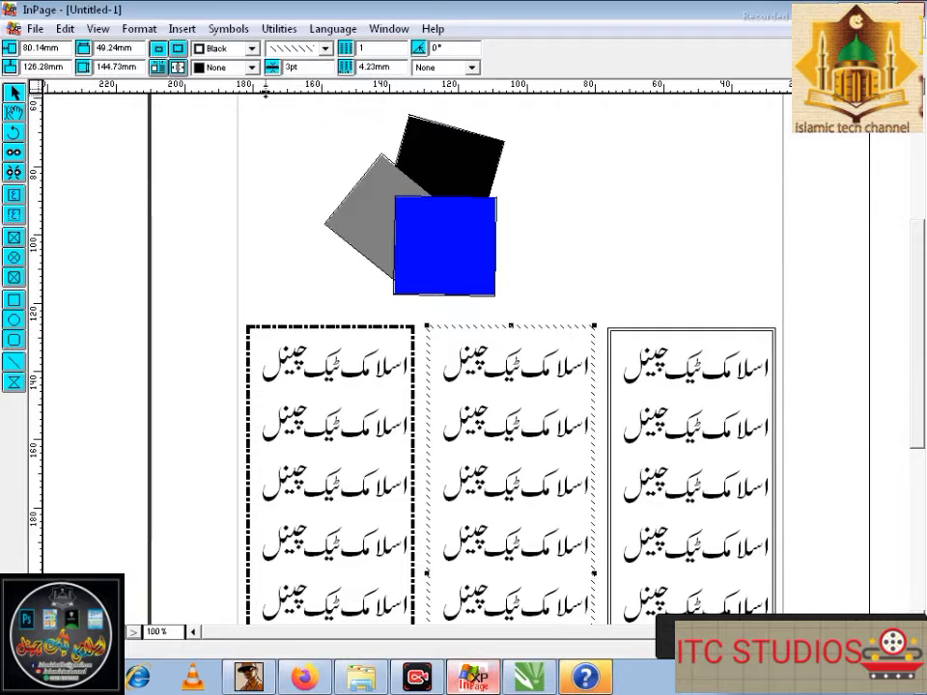
Change the middle column's border to the thick-and-thin double-line style and deselect everything
click(325, 48)
scroll(325, 96, up, 3)
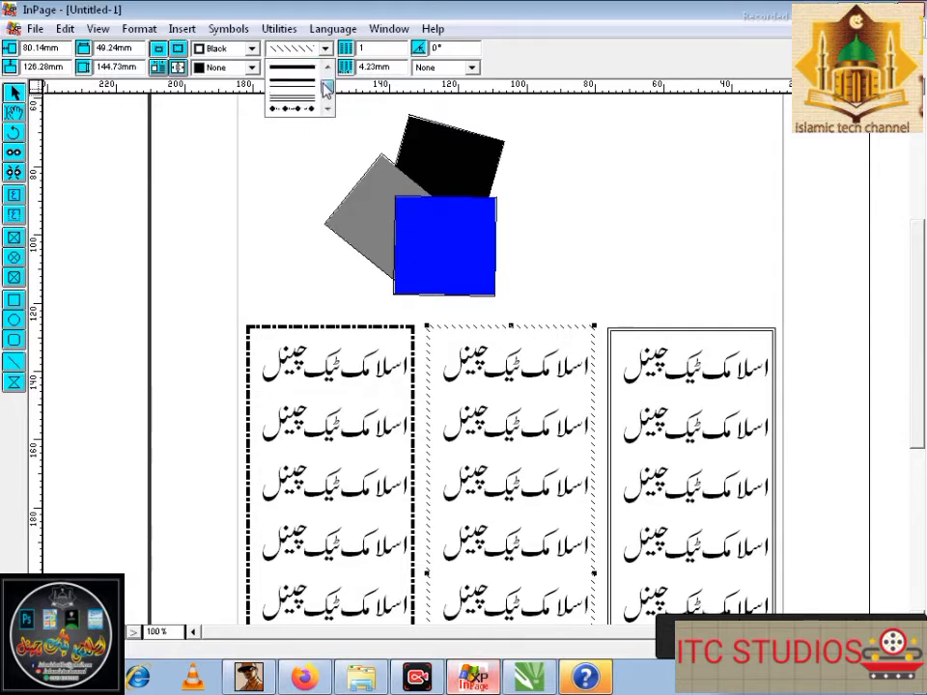
click(294, 81)
click(632, 386)
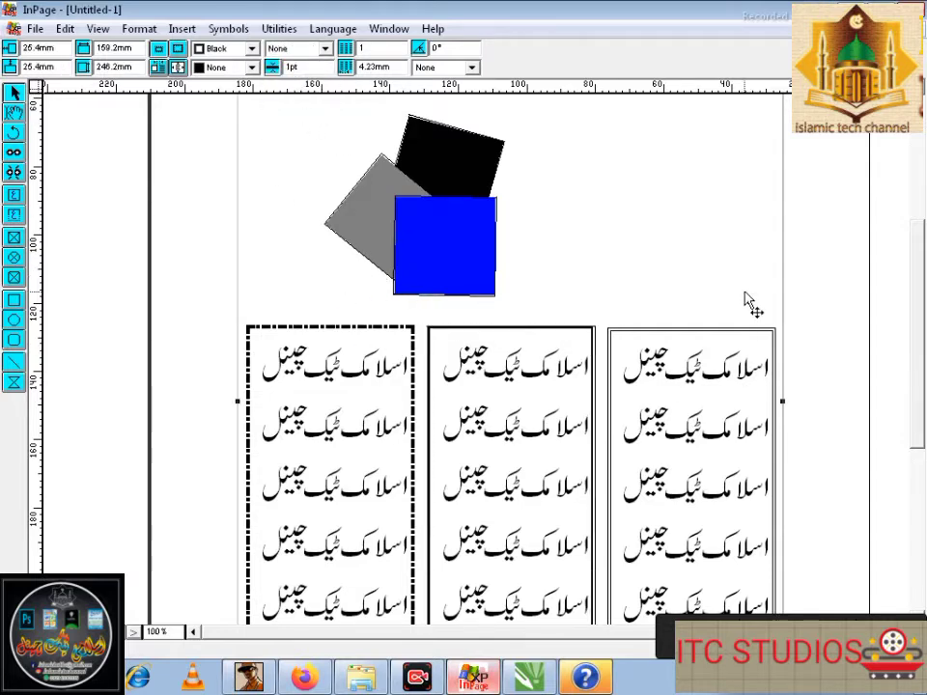
key(ctrl+0)
key(ctrl+5)
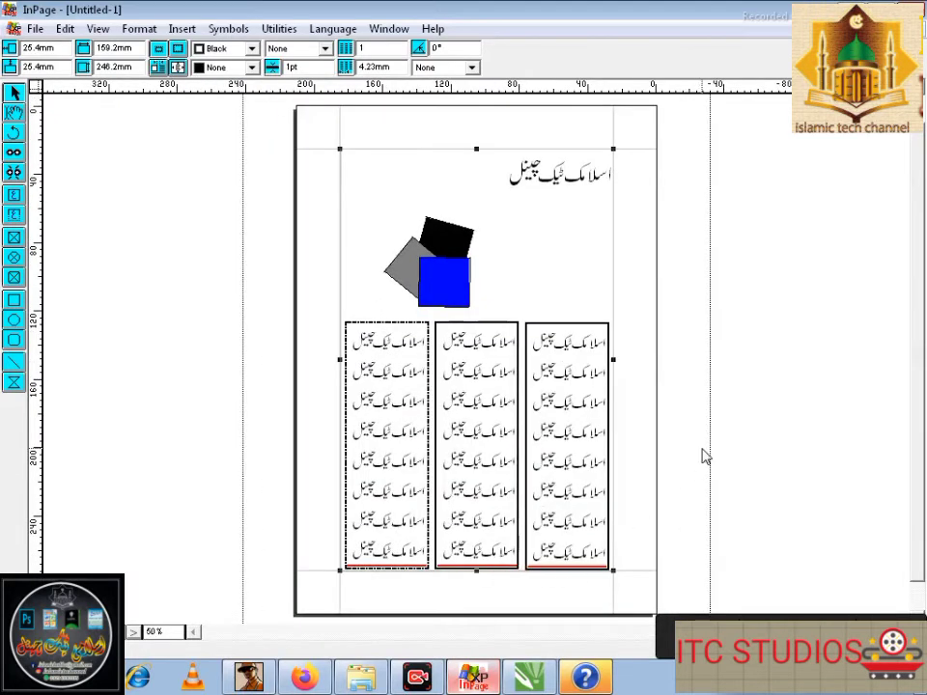
click(700, 445)
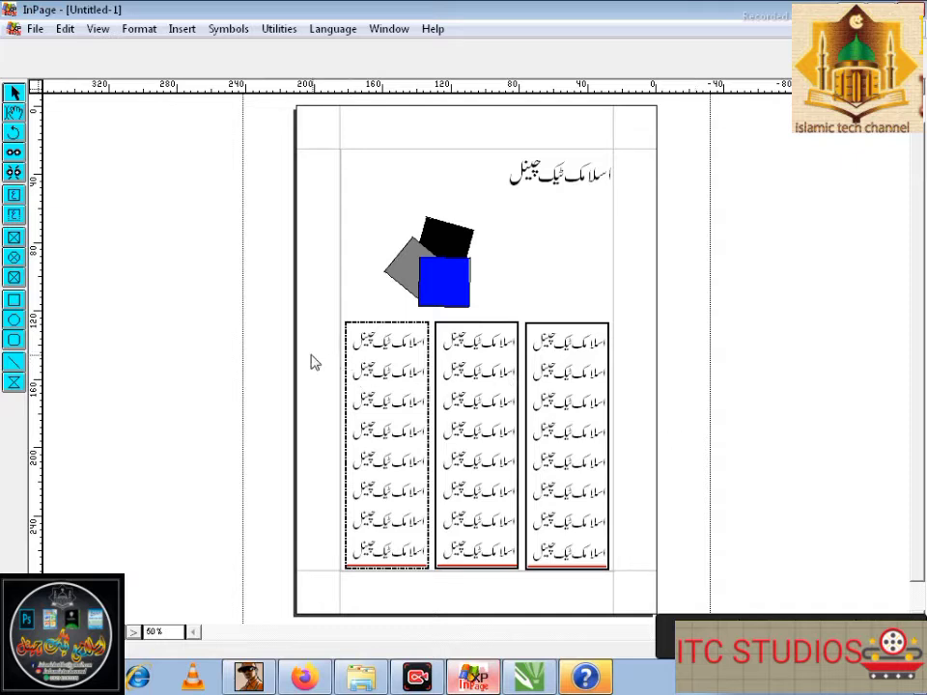
Draw a title text box about 49 mm wide under the heading, to the right of the coloured squares
click(15, 216)
drag(552, 219, 636, 261)
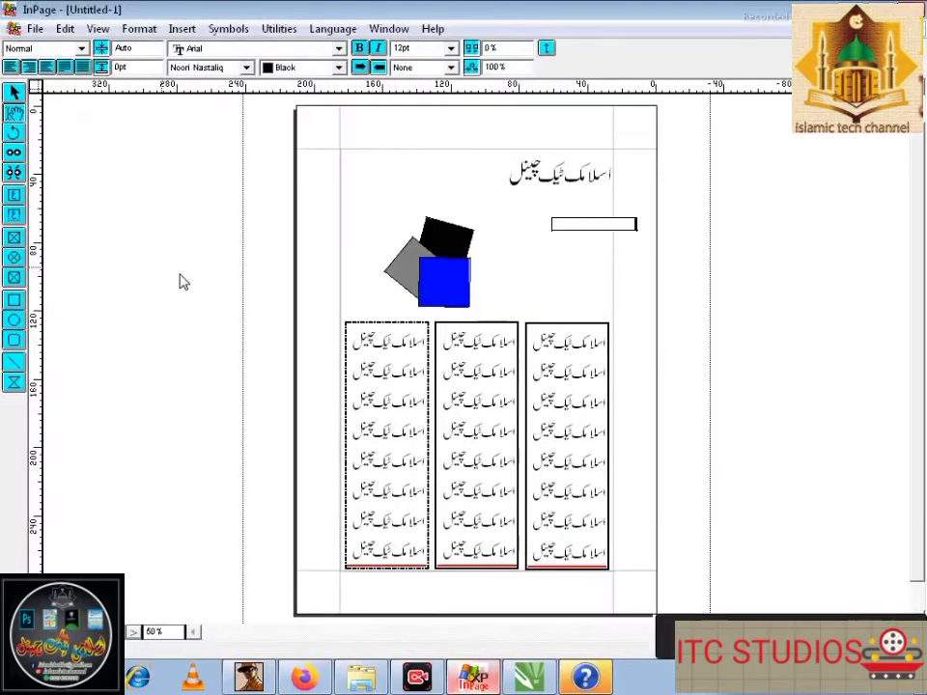
click(763, 314)
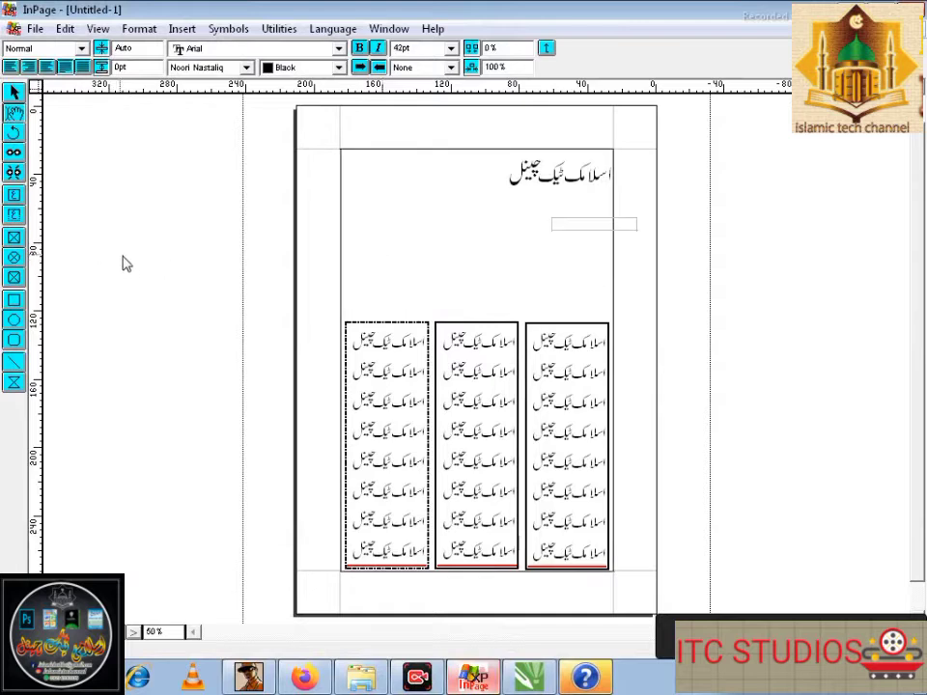
click(605, 224)
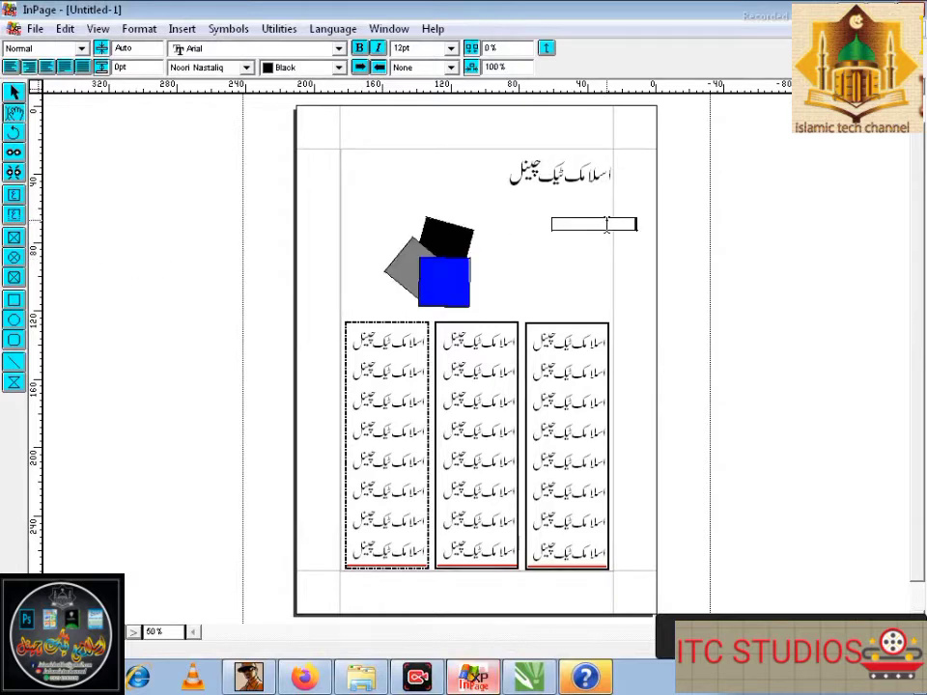
Widen the new title text box on both sides to about 87 mm
click(16, 94)
click(589, 228)
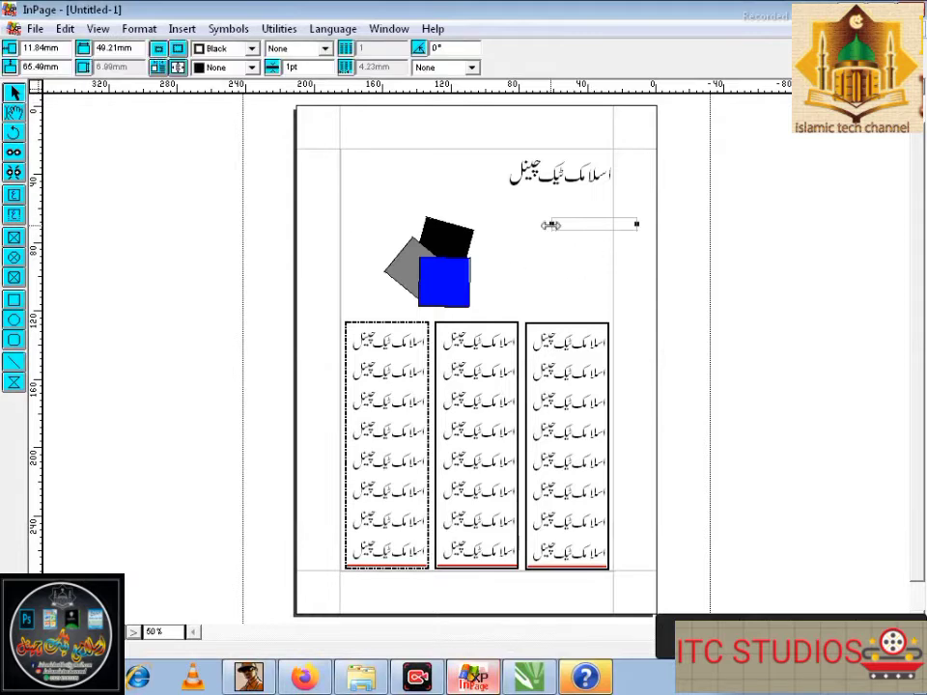
drag(550, 224, 494, 224)
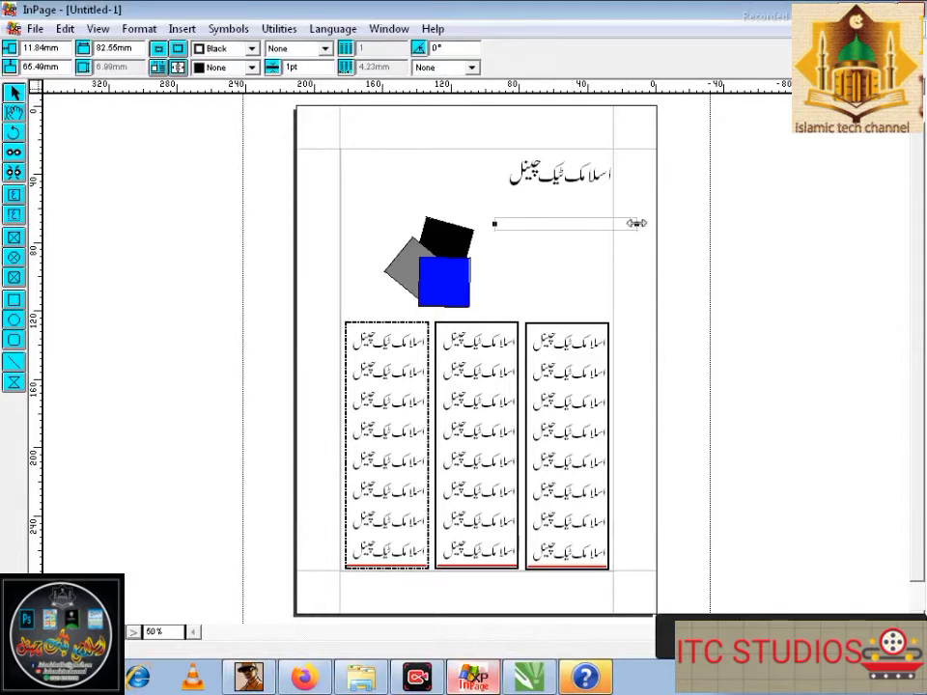
drag(636, 223, 645, 224)
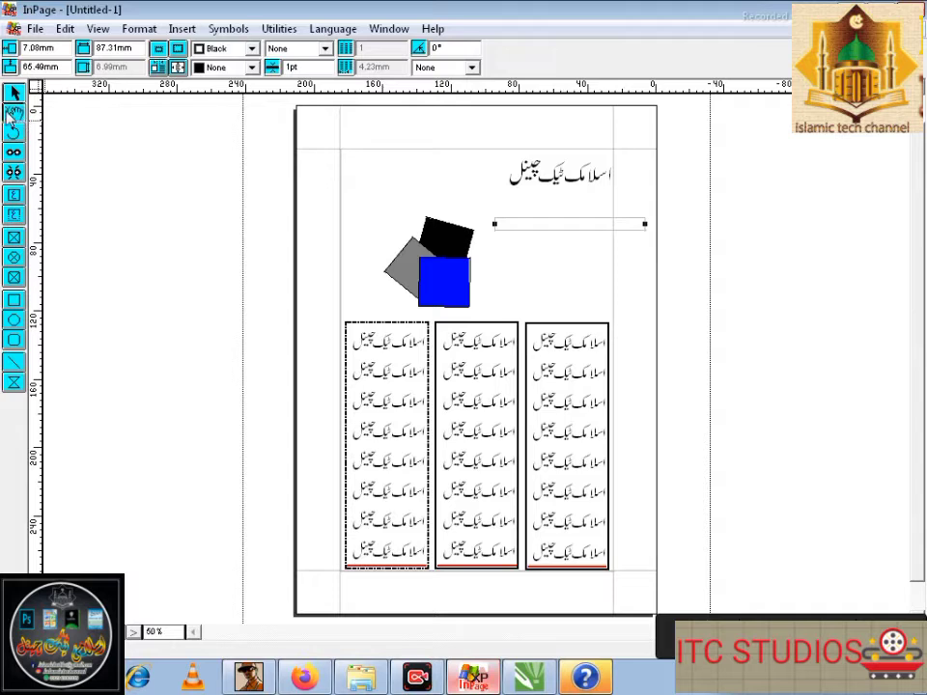
Fill the widened text box with repeated lines of "اسلامک ٹیک چینل"
click(12, 114)
click(579, 226)
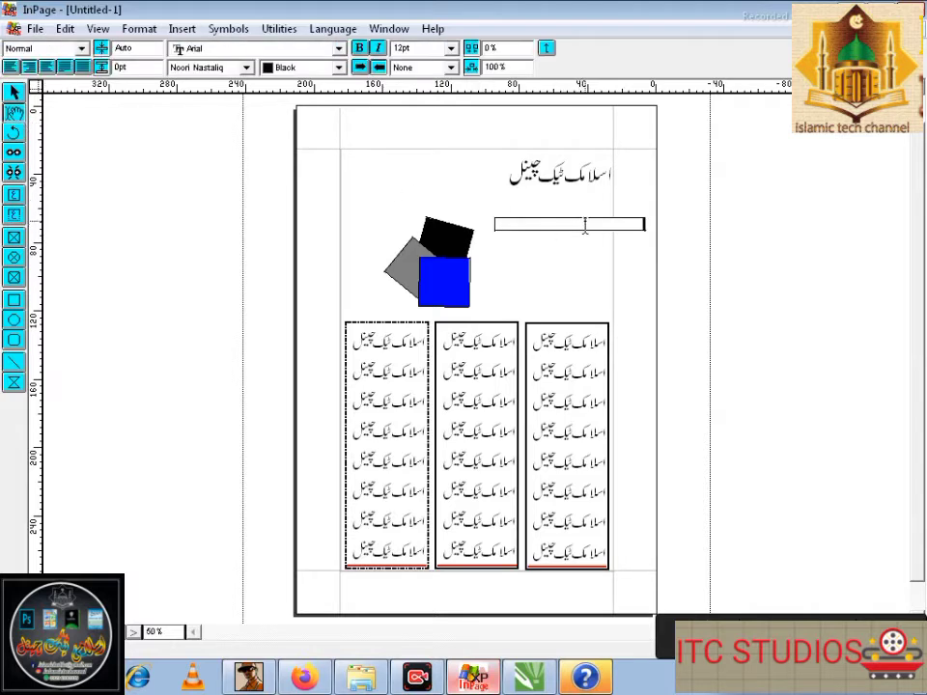
text(اسلامک ٹیک چینل اسلامک ٹیک چینل اسلامک ٹیک چینل اسلامک ٹیک چینل اسلامک ٹیک چینل اسلامک ٹیک چینل اسلامک ٹیک چینل اسلامک ٹیک چینل)
Delete all lines but the first in the title text box, centre the remaining line, and leave text editing
key(shift+Up)
key(shift+Up)
key(shift+Up)
key(shift+Up)
key(shift+Up)
key(shift+Up)
key(shift+Up)
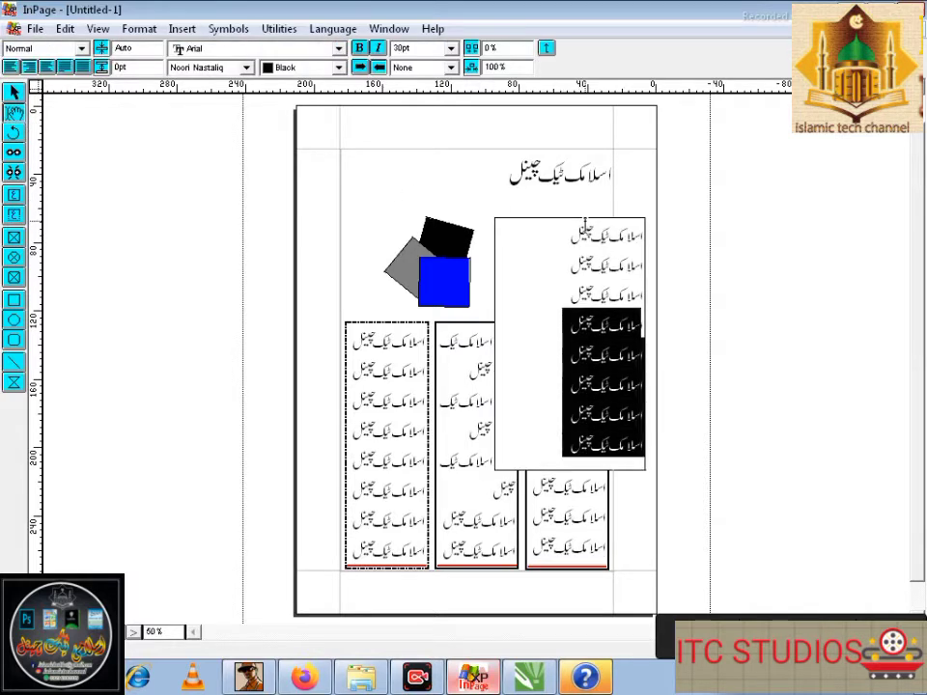
key(BackSpace)
key(BackSpace)
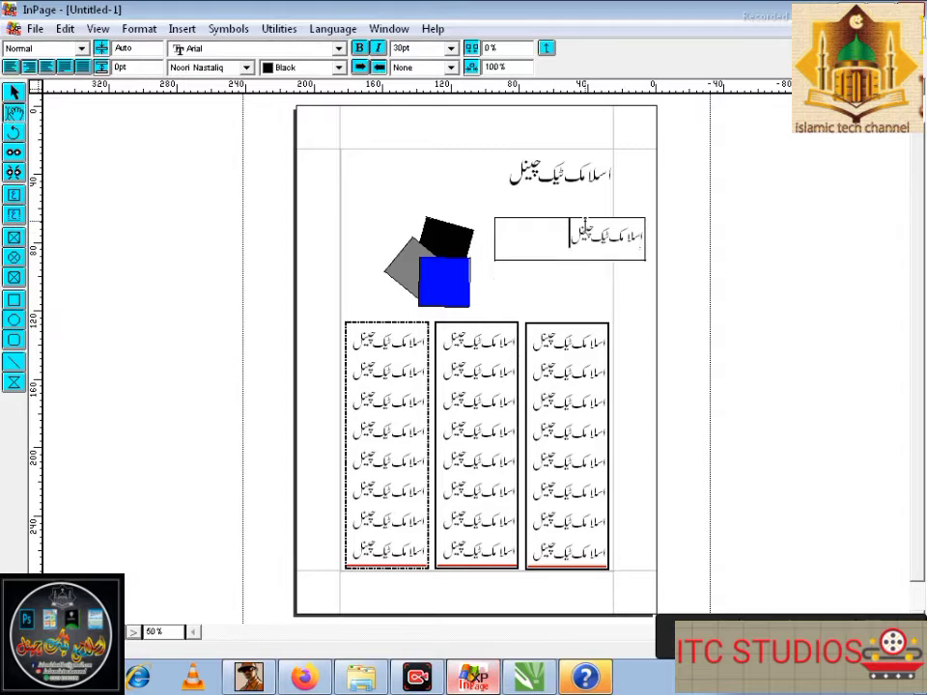
key(ctrl+shift+c)
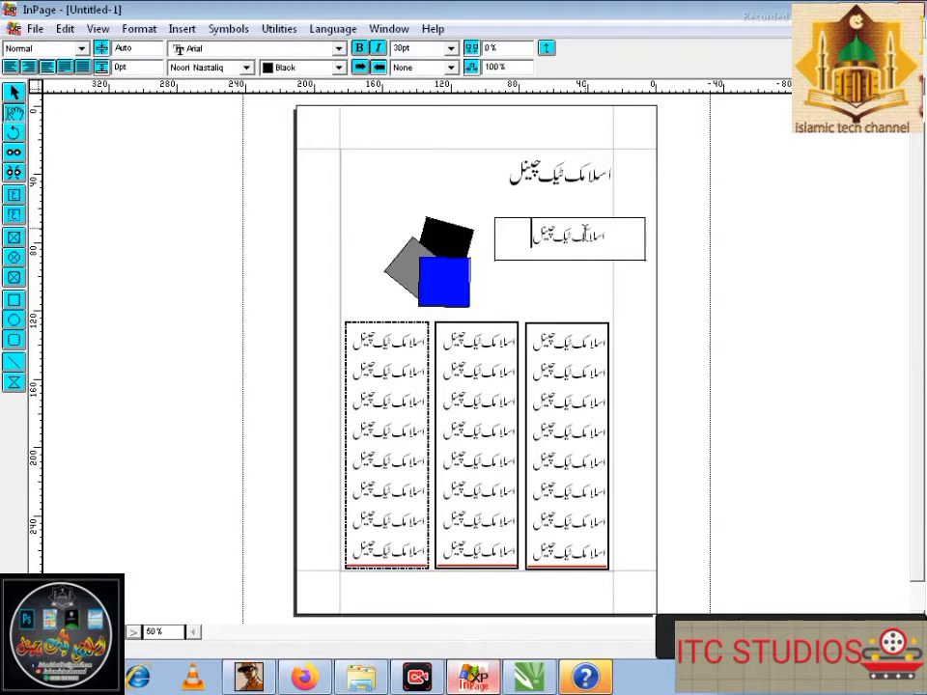
click(445, 388)
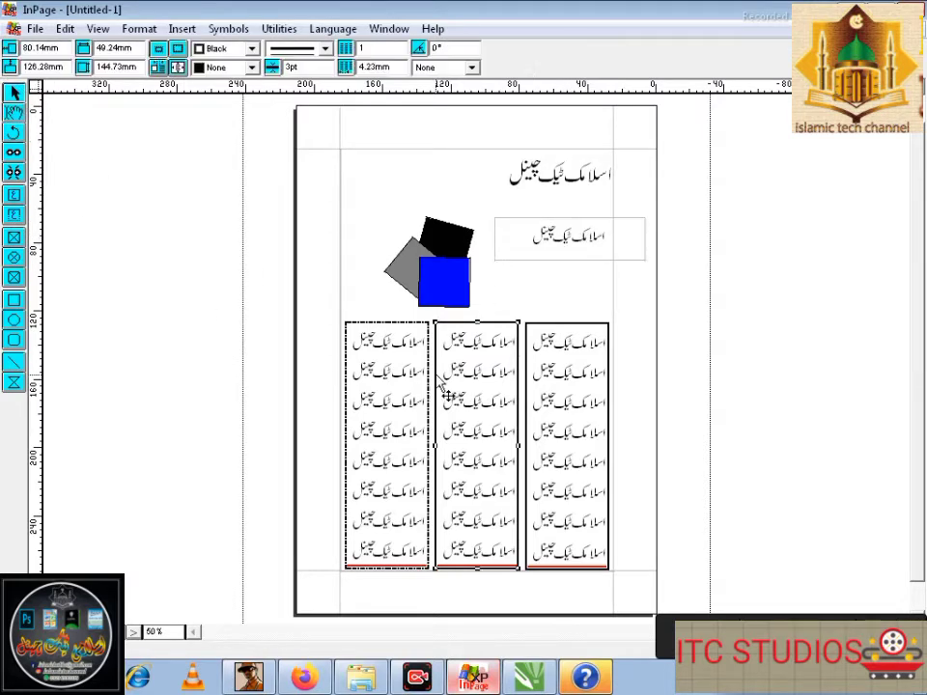
click(411, 371)
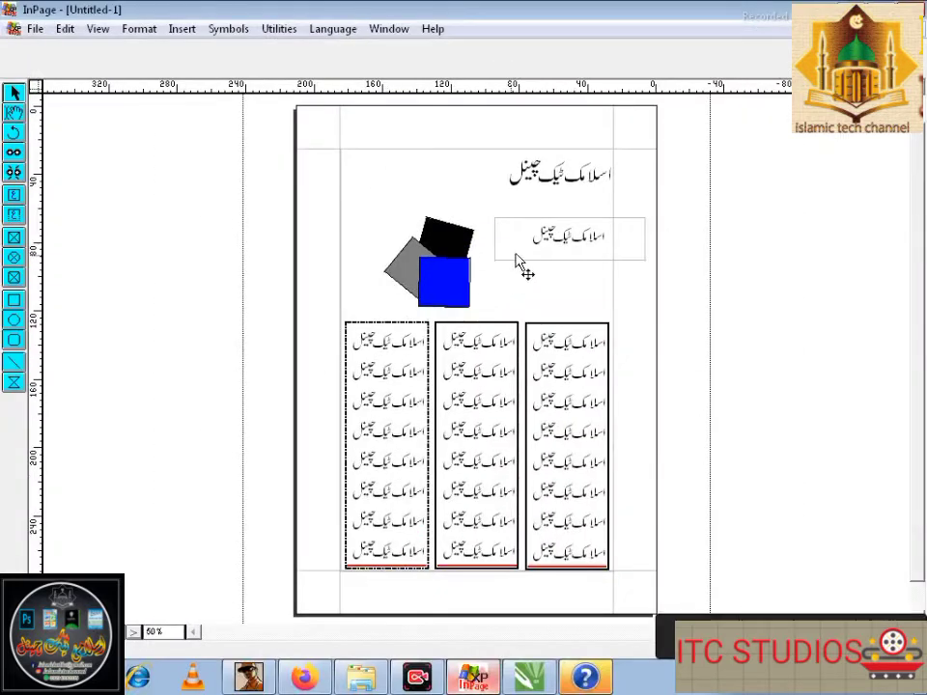
click(497, 241)
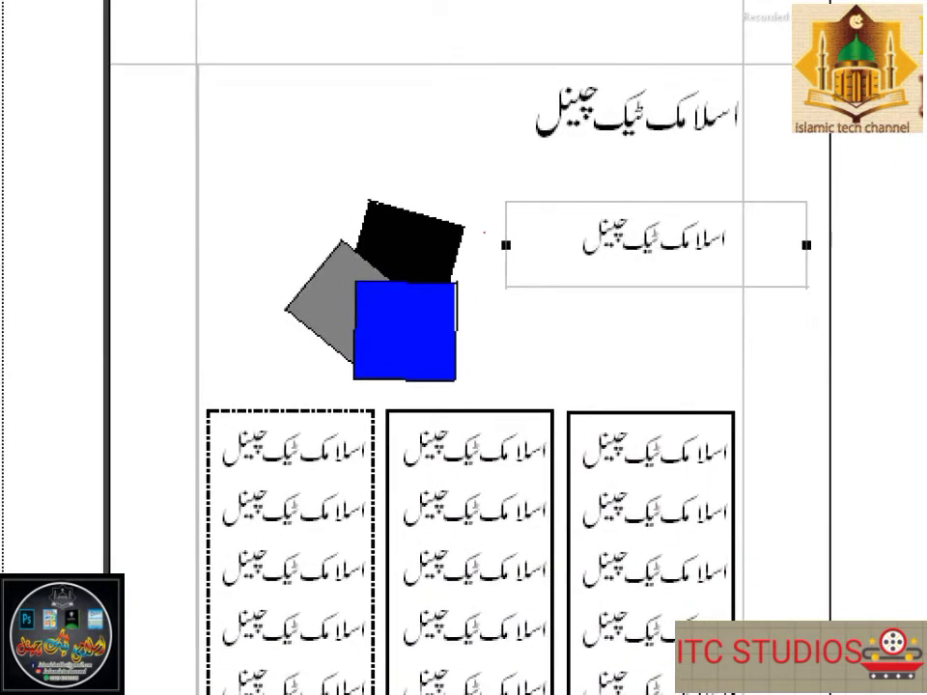
drag(473, 218, 512, 284)
drag(479, 229, 540, 259)
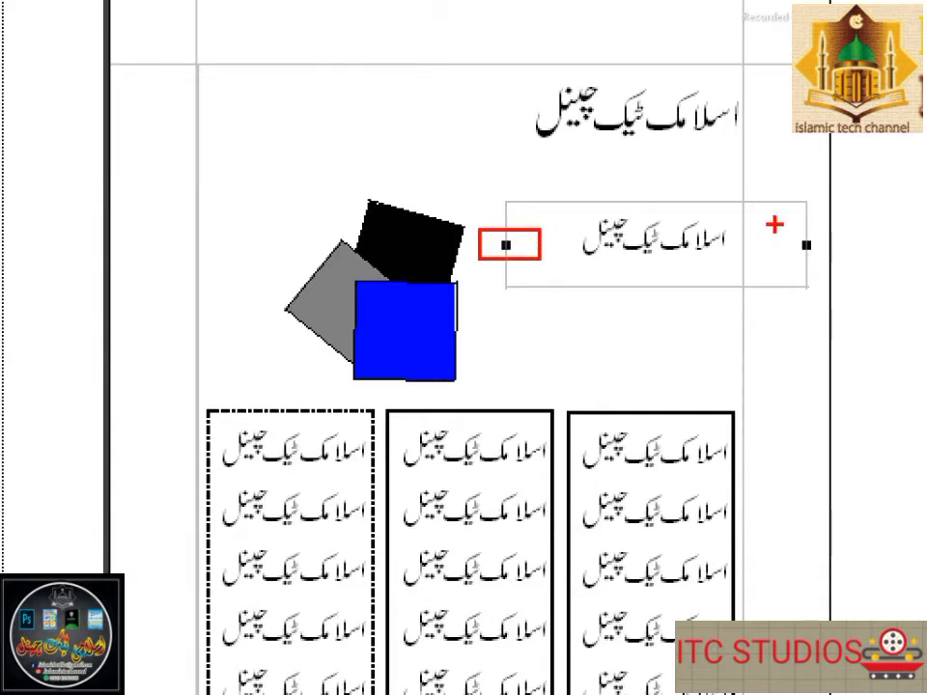
drag(778, 224, 832, 257)
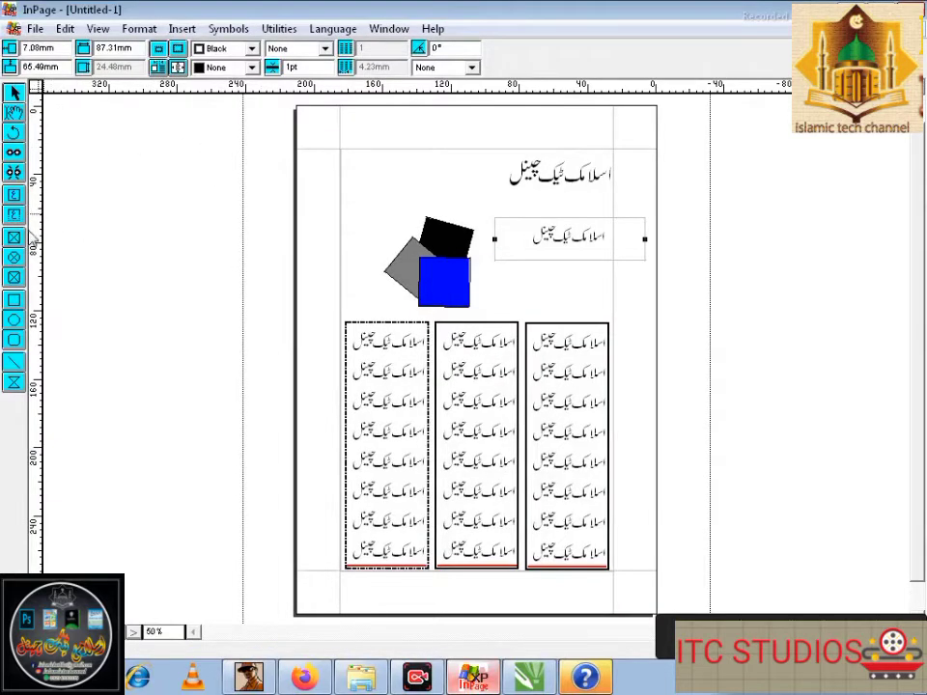
Draw a small rectangular picture box in the page's upper-left area and enlarge it to about 27 by 27.5 mm
click(148, 285)
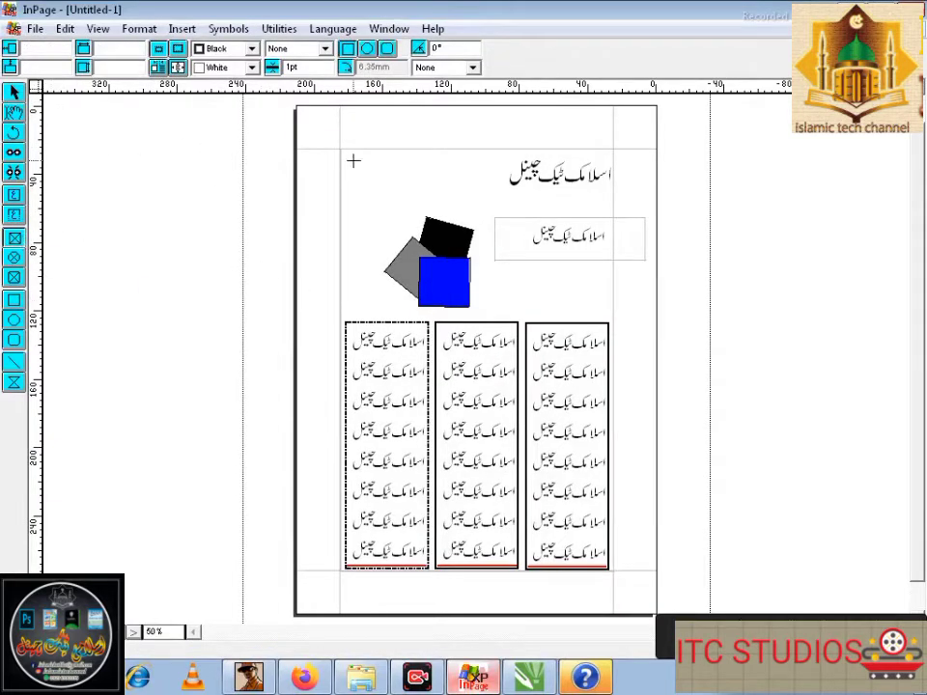
drag(352, 159, 369, 171)
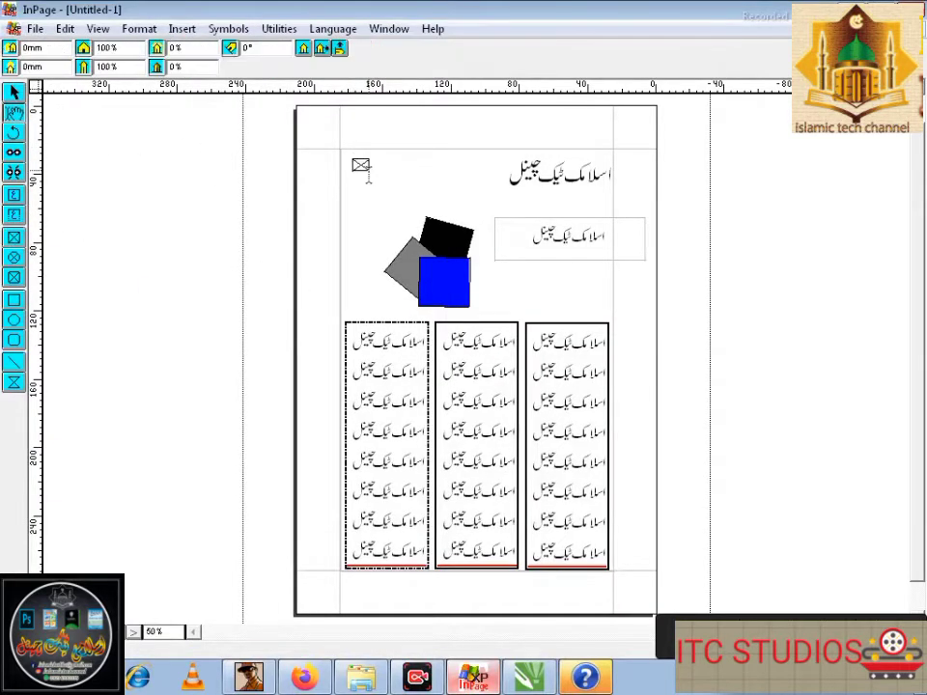
click(14, 92)
click(356, 165)
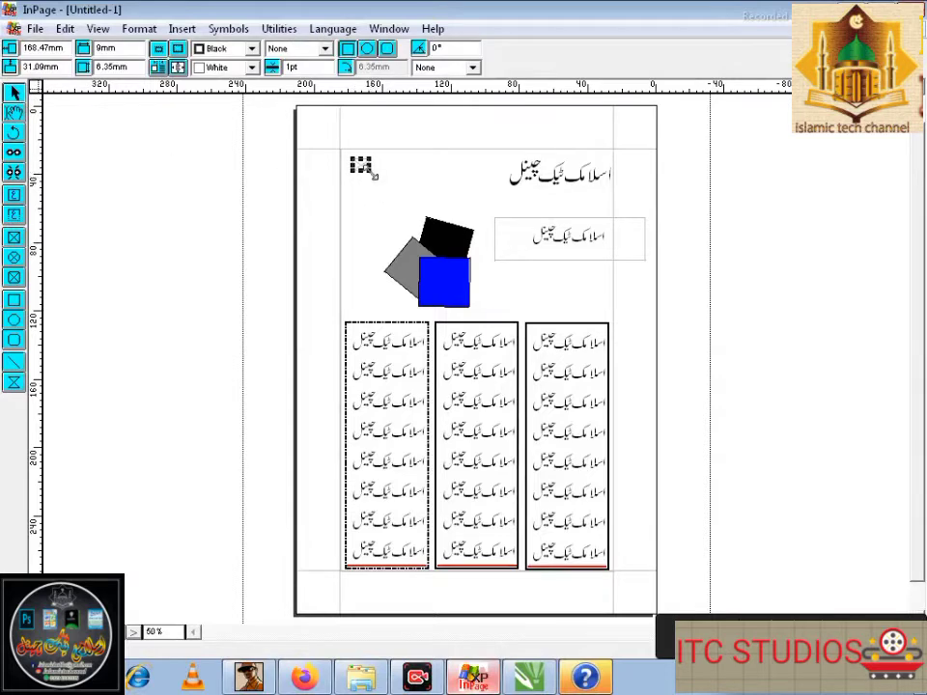
drag(370, 173, 400, 205)
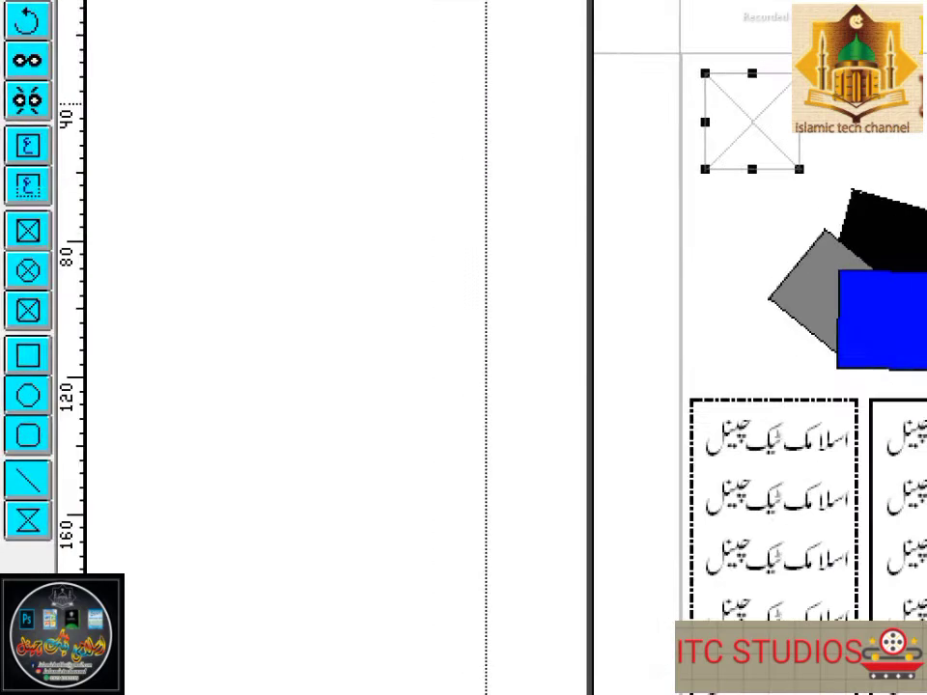
drag(3, 202, 36, 256)
key(ctrl+z)
mouse_move(2, 203)
mouse_down()
mouse_move(34, 217)
mouse_move(55, 253)
mouse_up()
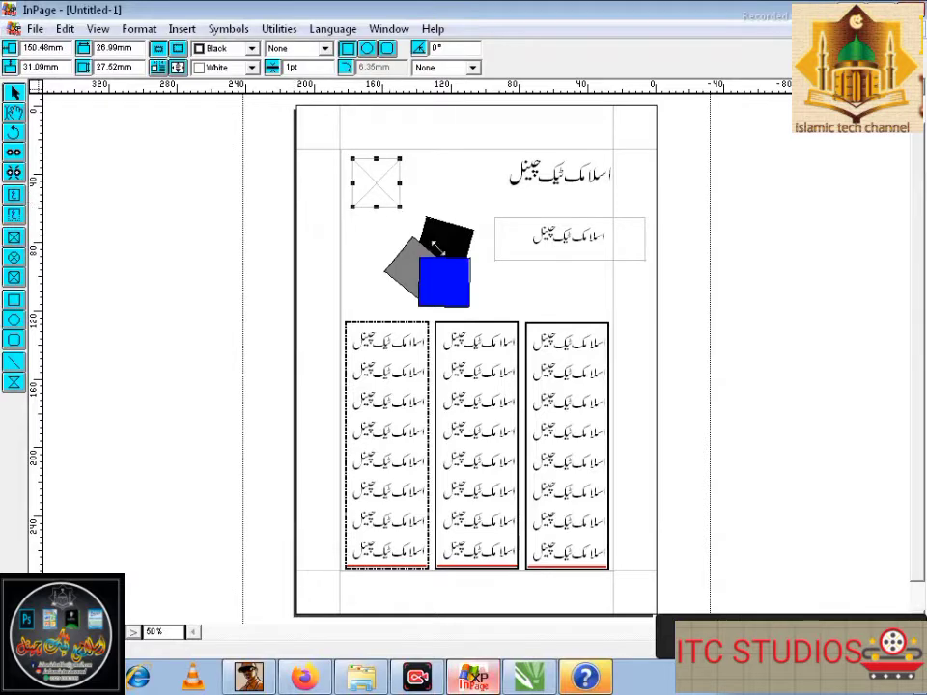
Enlarge the picture box to about 61 by 62 mm and move it across the page's left edge
drag(438, 248, 458, 265)
drag(404, 205, 218, 219)
right_click(287, 220)
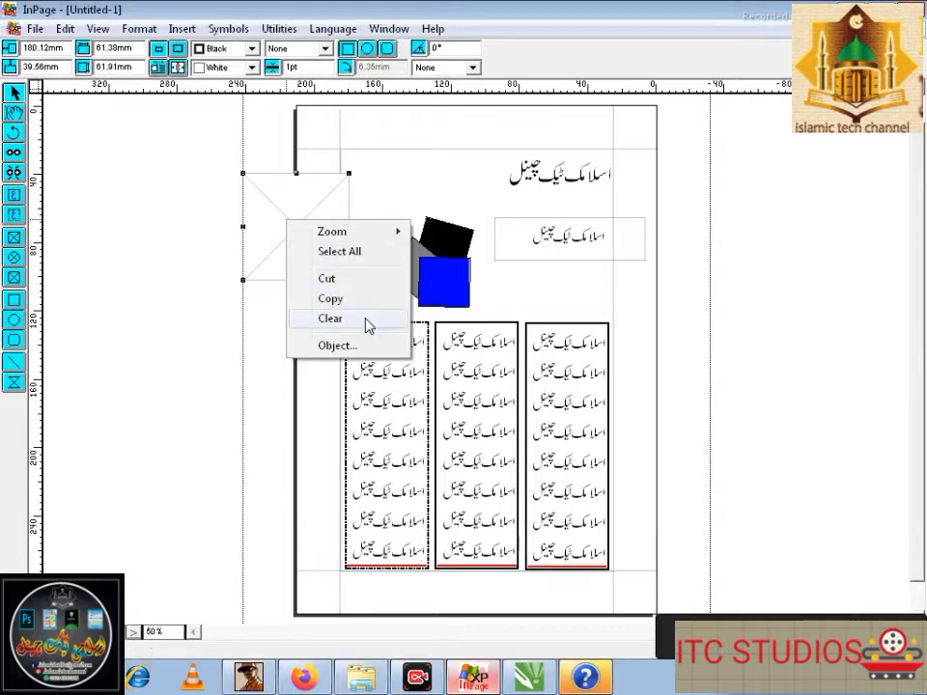
click(336, 346)
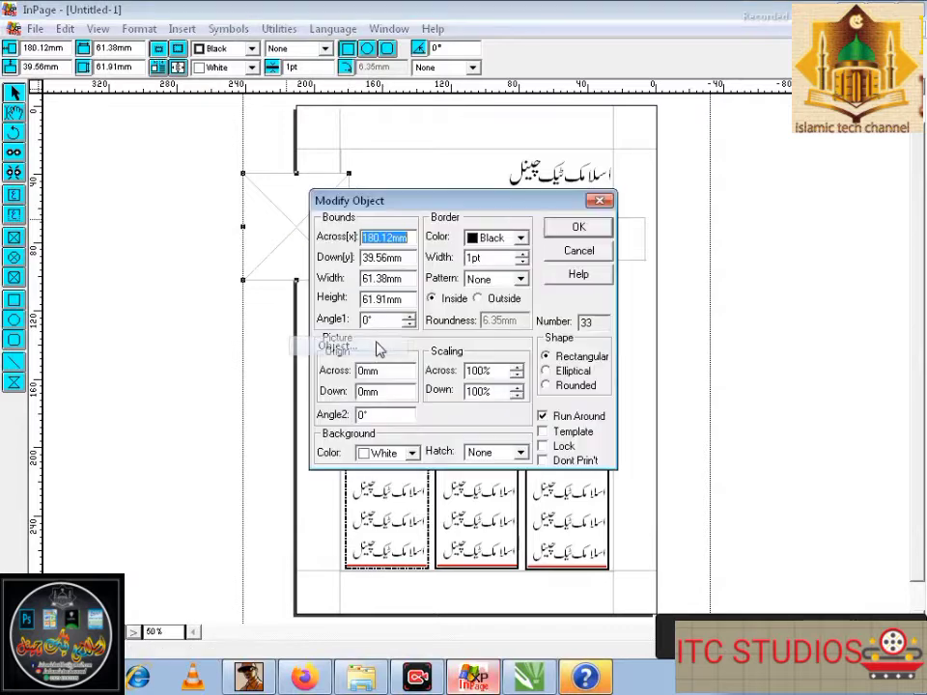
click(592, 250)
Open the picture box's object properties and set its background to Gray with the diagonal crosshatch pattern
double_click(307, 238)
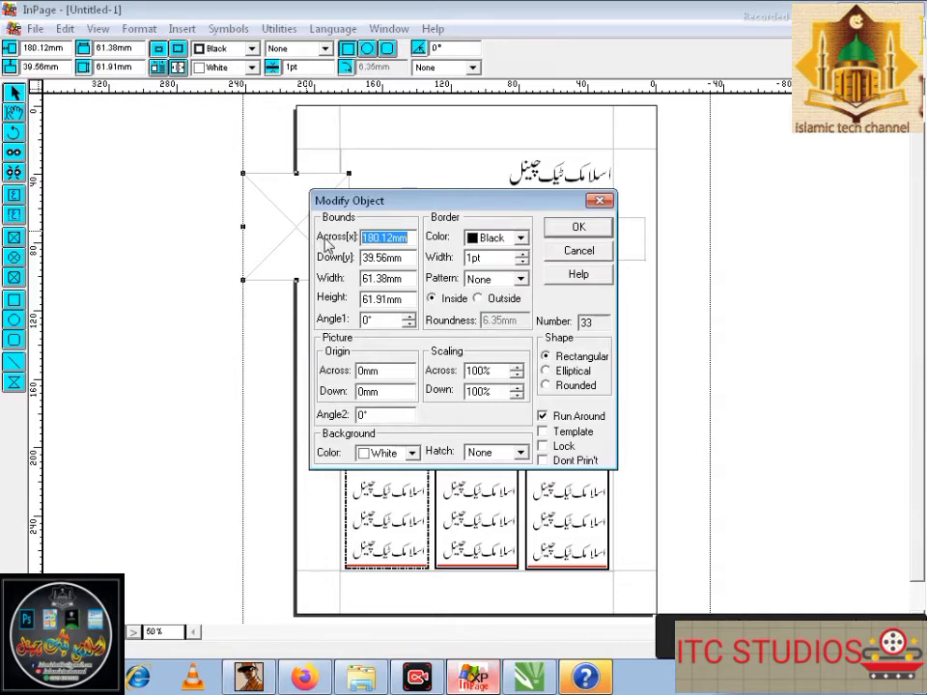
click(412, 453)
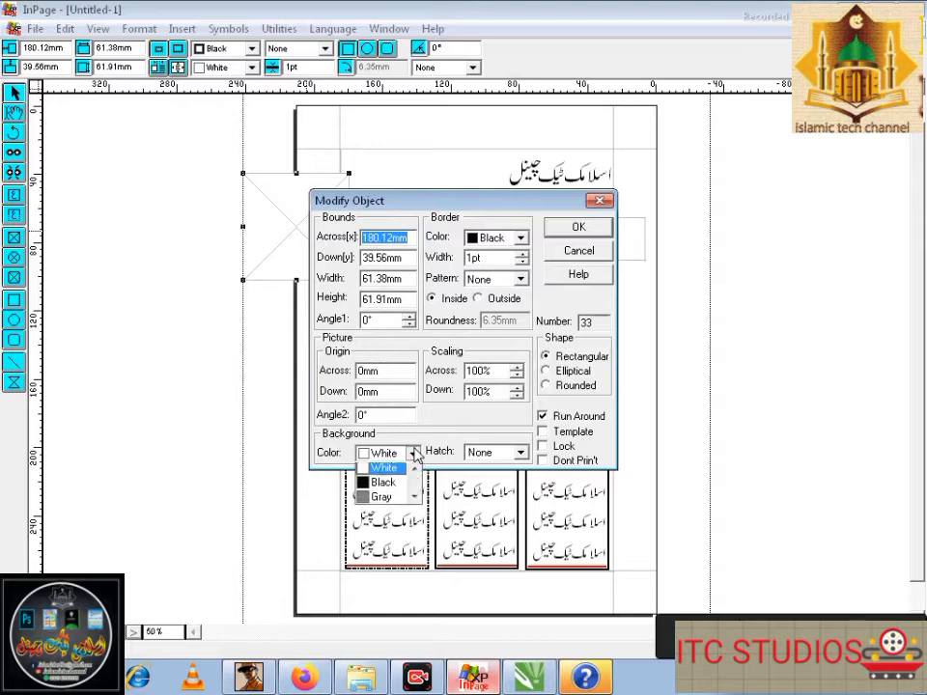
click(386, 499)
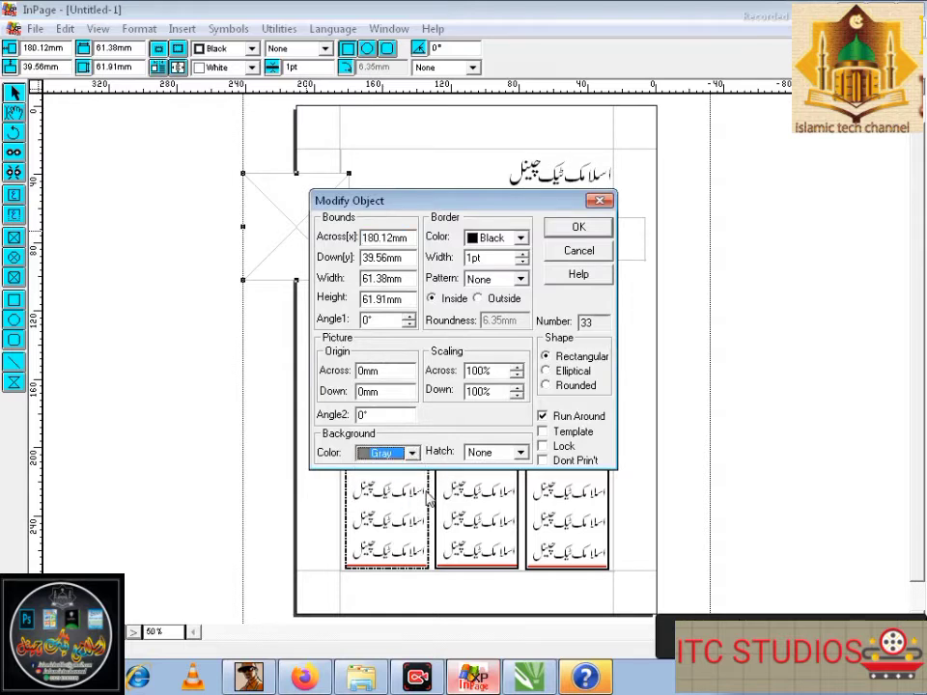
click(519, 452)
scroll(499, 507, down, 3)
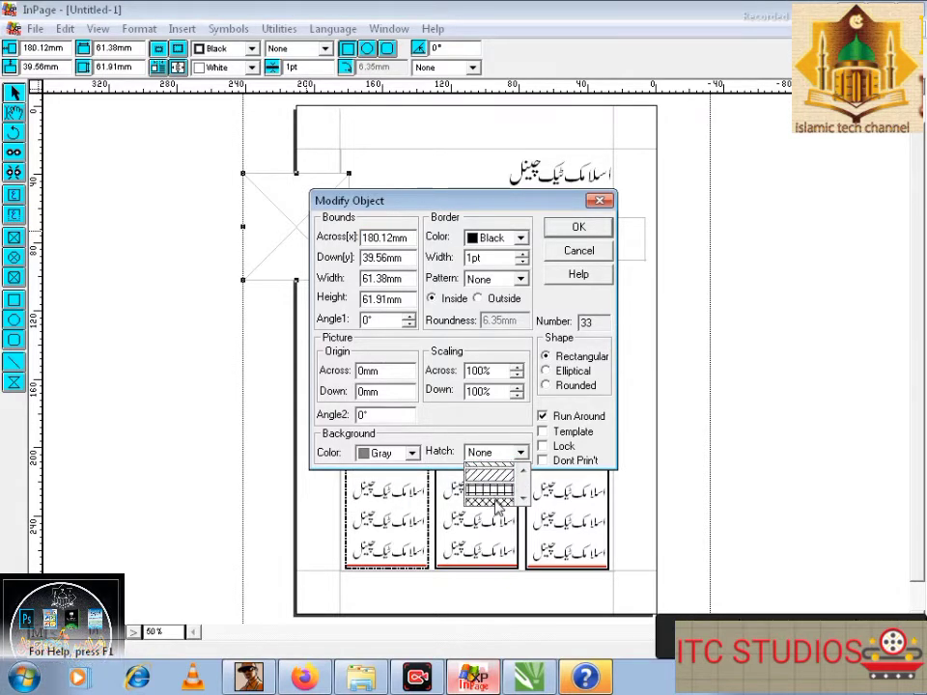
click(499, 498)
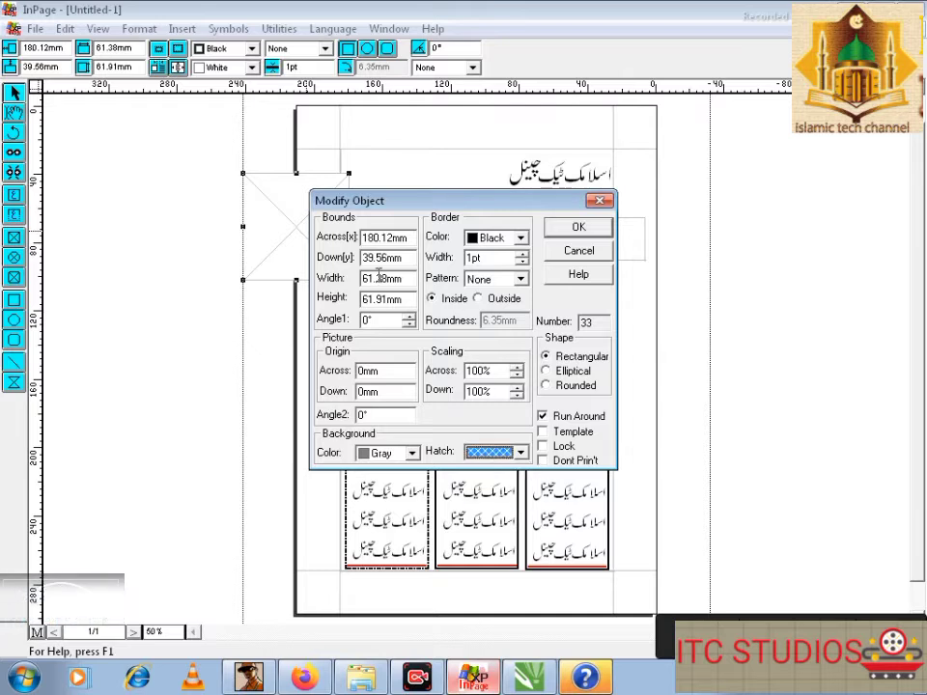
Set the picture box's border to Outside with the heavy dashed pattern
click(479, 299)
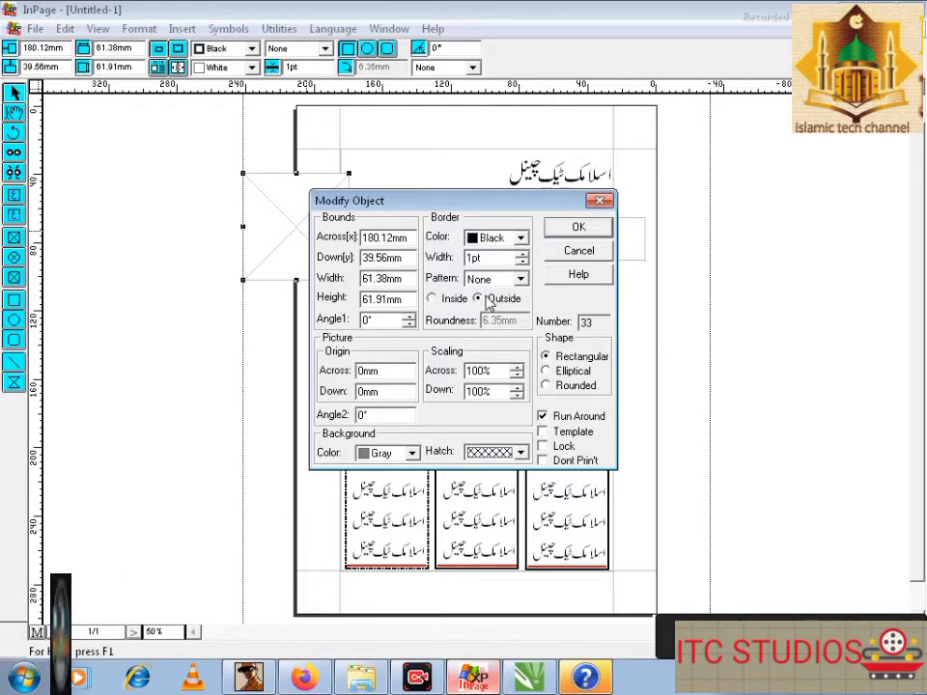
click(506, 281)
scroll(497, 309, down, 2)
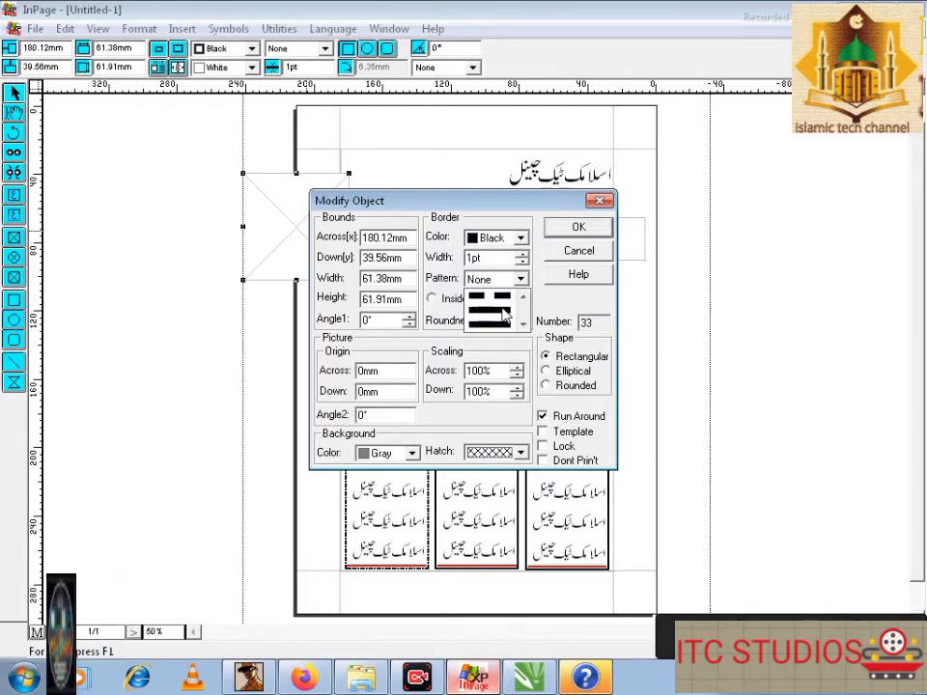
click(489, 295)
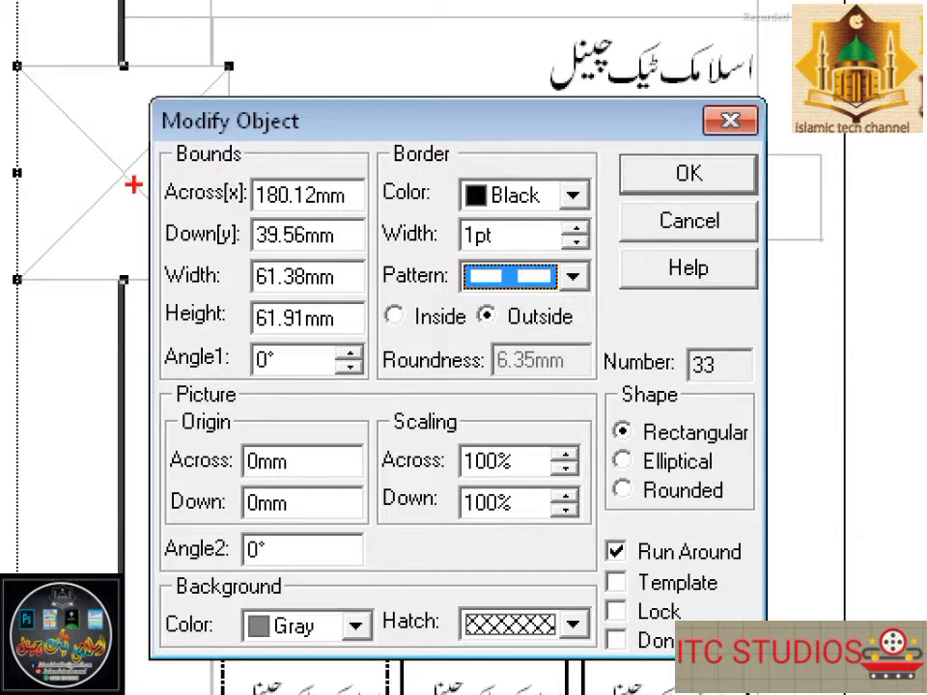
drag(161, 154, 261, 319)
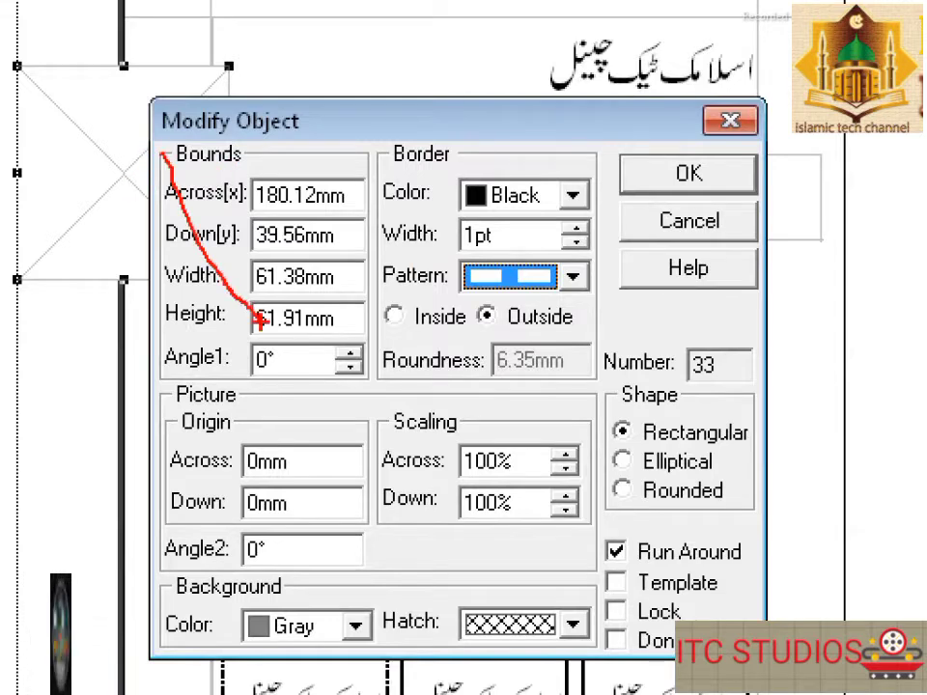
Examine the position, size and angle settings in the picture box's Bounds properties
key(ctrl+z)
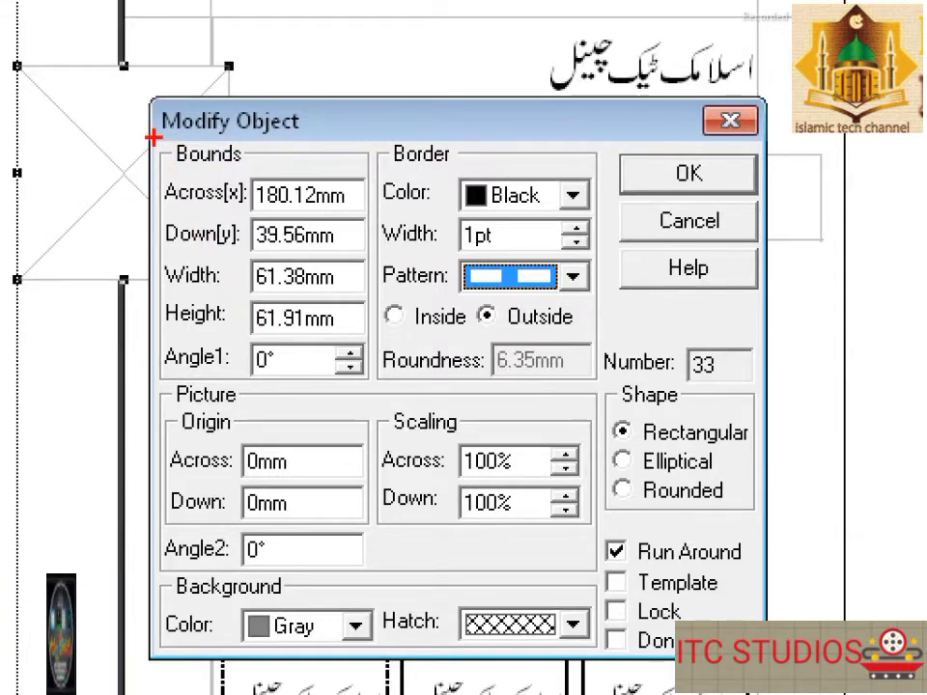
mouse_move(154, 138)
mouse_down()
mouse_move(233, 294)
mouse_move(370, 384)
mouse_up()
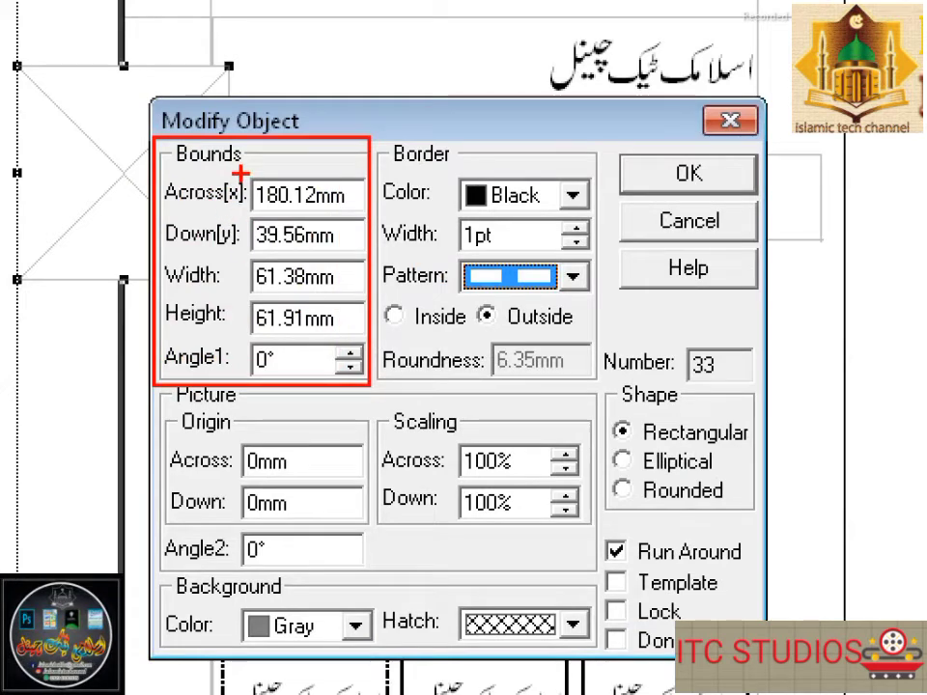
drag(280, 190, 368, 216)
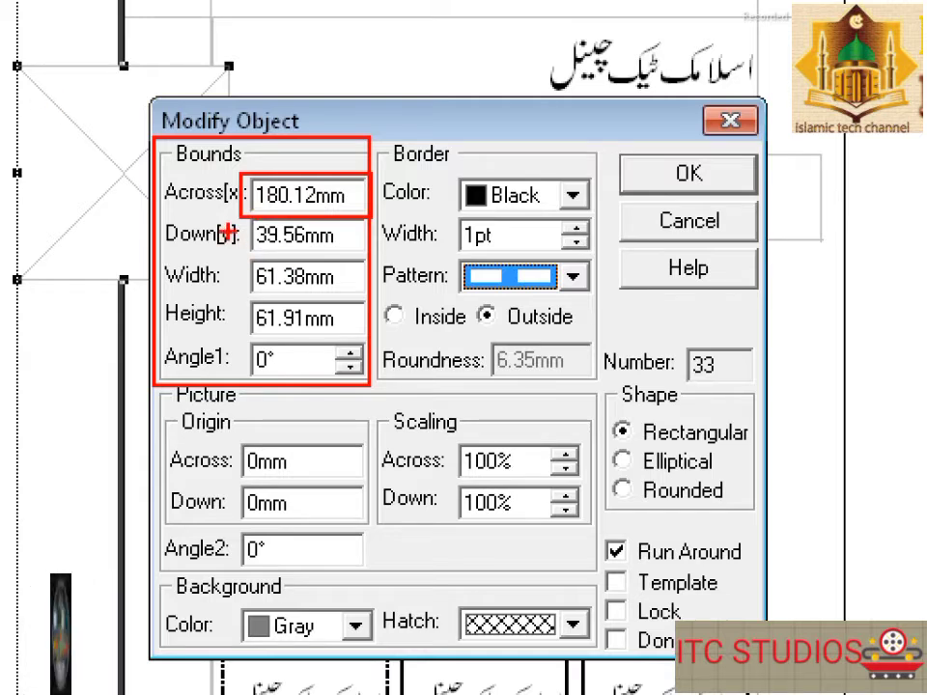
drag(232, 219, 369, 258)
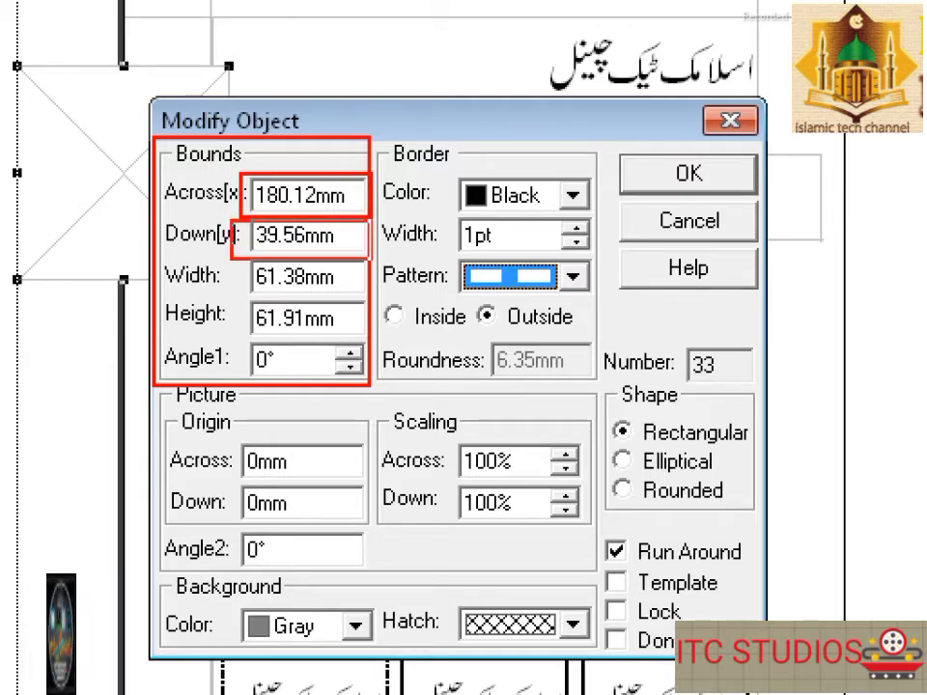
mouse_move(231, 273)
mouse_down()
mouse_move(361, 295)
mouse_move(386, 257)
mouse_move(370, 257)
mouse_up()
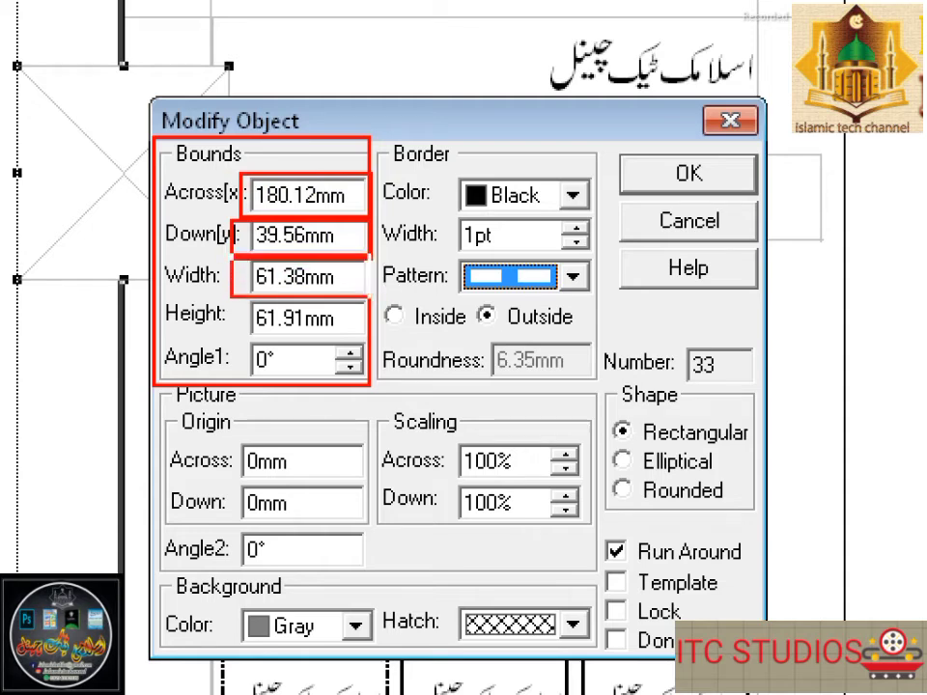
mouse_move(241, 338)
mouse_down()
mouse_move(382, 300)
mouse_move(370, 300)
mouse_up()
drag(224, 382, 371, 337)
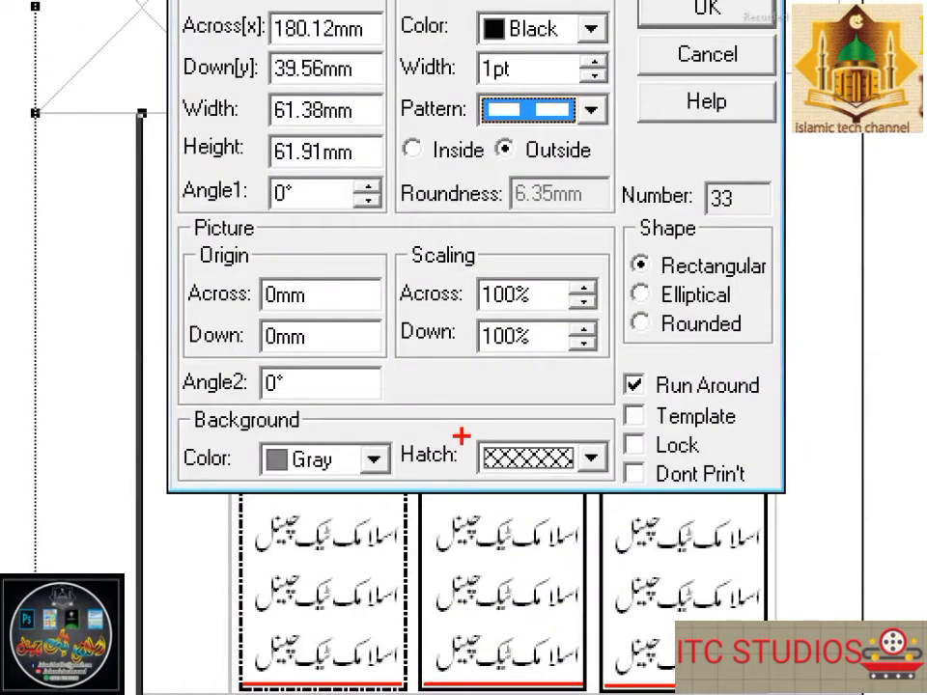
Review the background color and hatch pattern choices available for the picture box
mouse_move(177, 407)
mouse_down()
mouse_move(274, 460)
mouse_move(492, 510)
mouse_up()
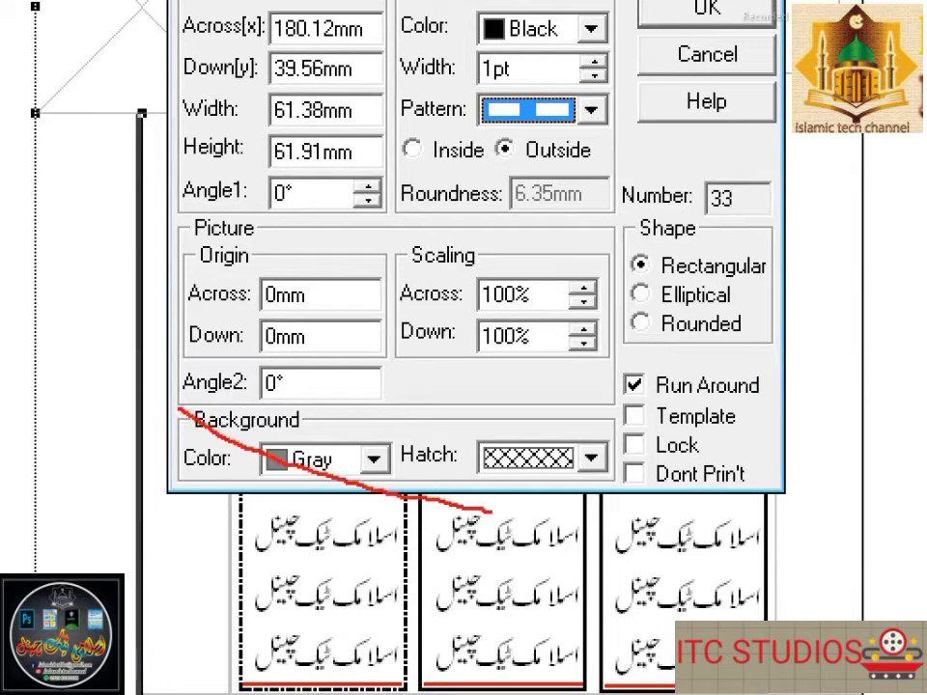
key(e)
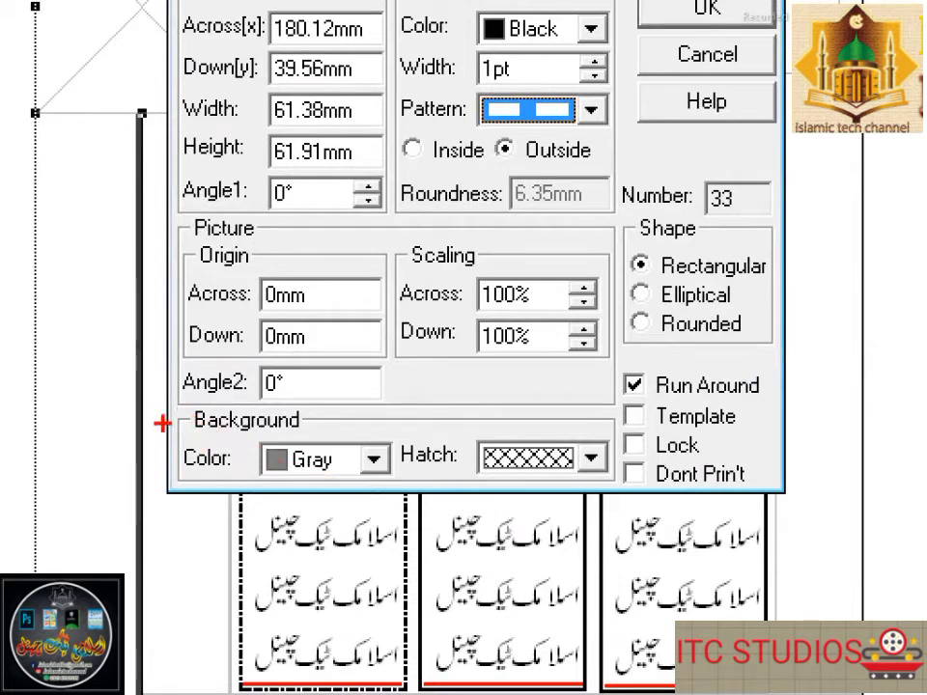
drag(177, 407, 620, 492)
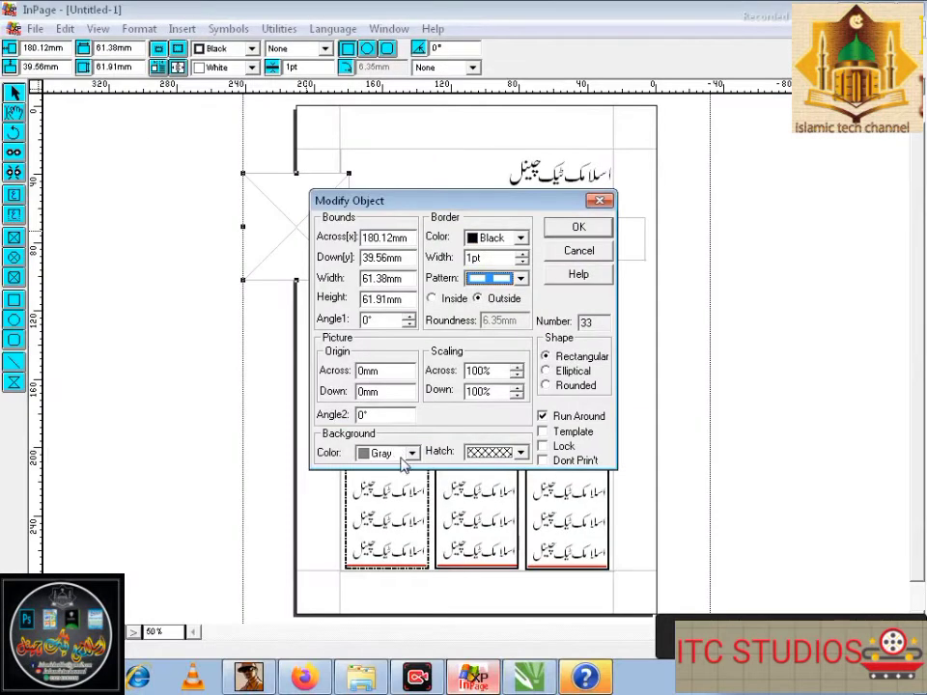
click(402, 457)
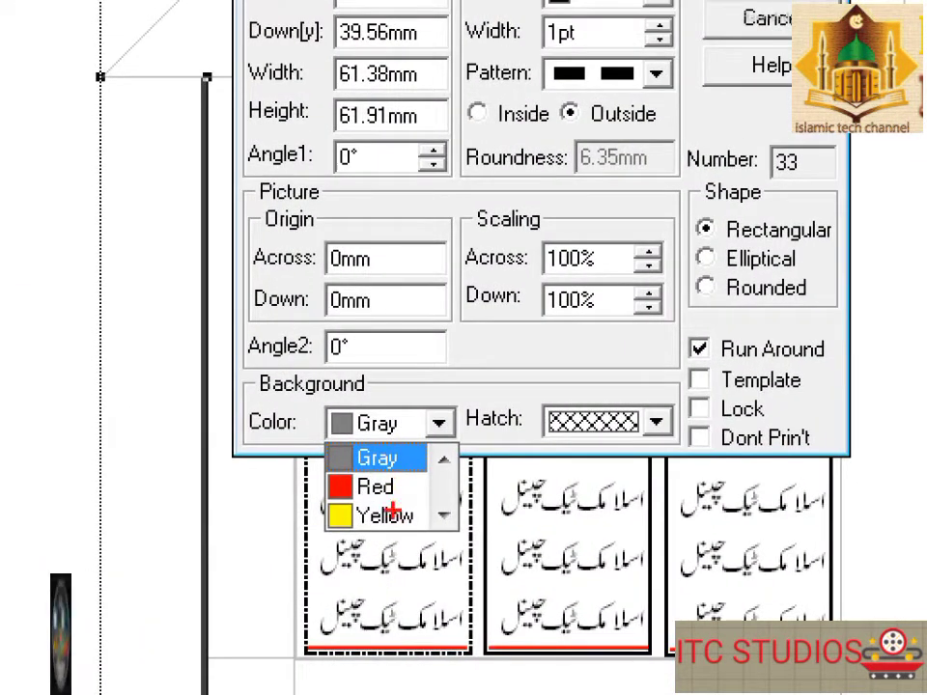
drag(326, 471, 417, 487)
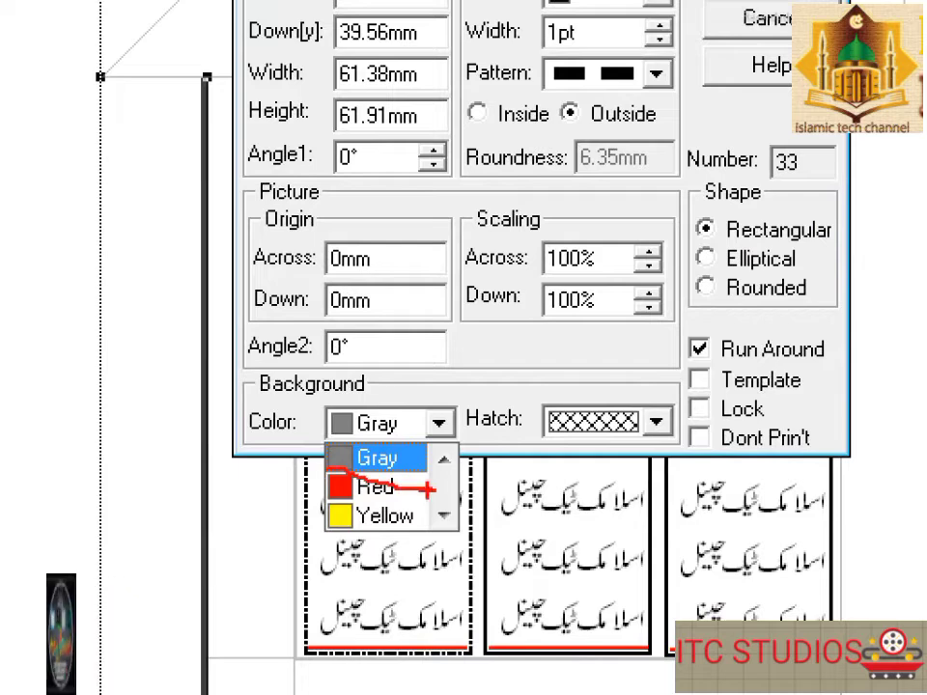
mouse_move(327, 472)
mouse_down()
mouse_move(450, 496)
mouse_move(427, 504)
mouse_up()
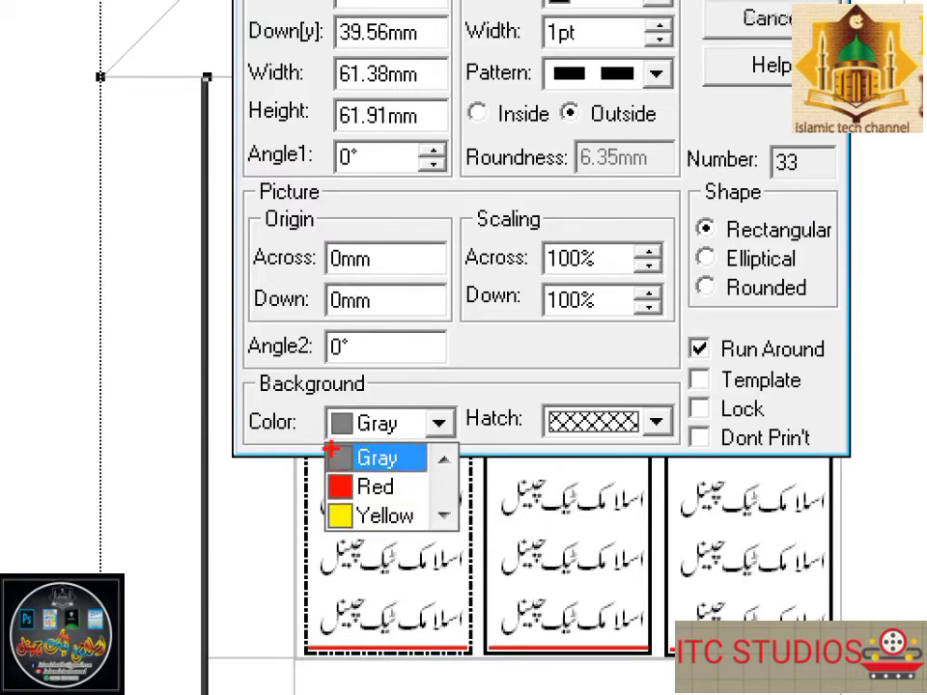
click(333, 447)
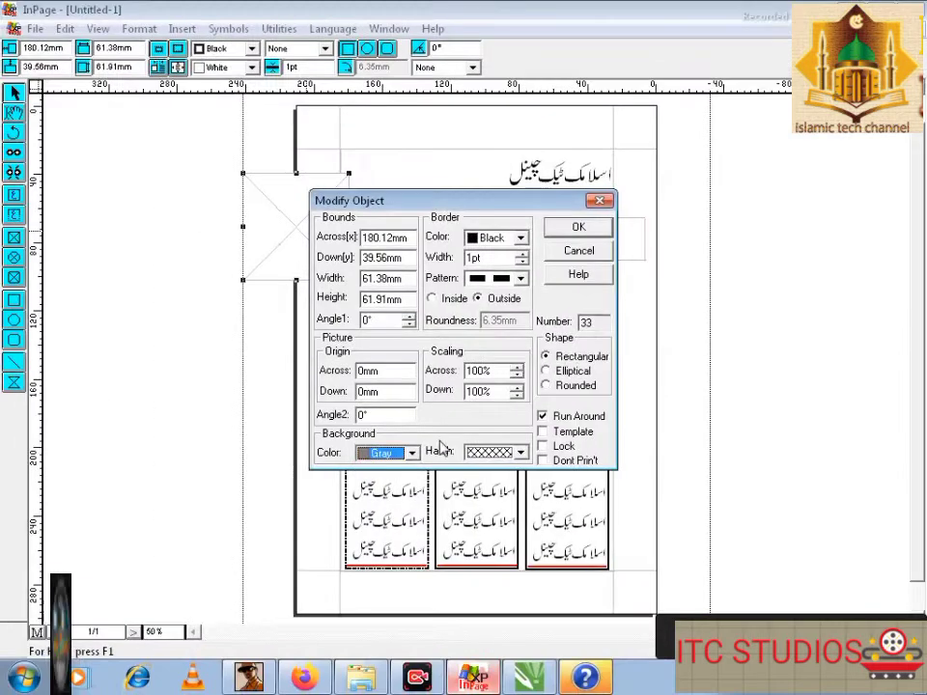
click(655, 421)
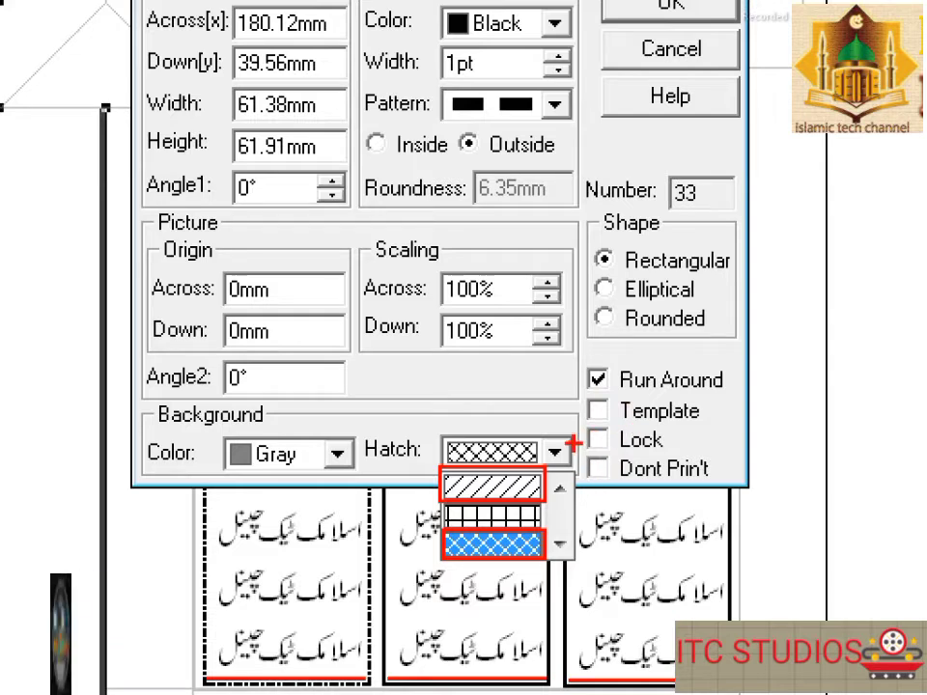
Examine the Template, Lock and Dont Print options, then the shape, picture origin, scaling and border settings
mouse_move(577, 391)
mouse_down()
mouse_move(604, 419)
mouse_move(726, 483)
mouse_up()
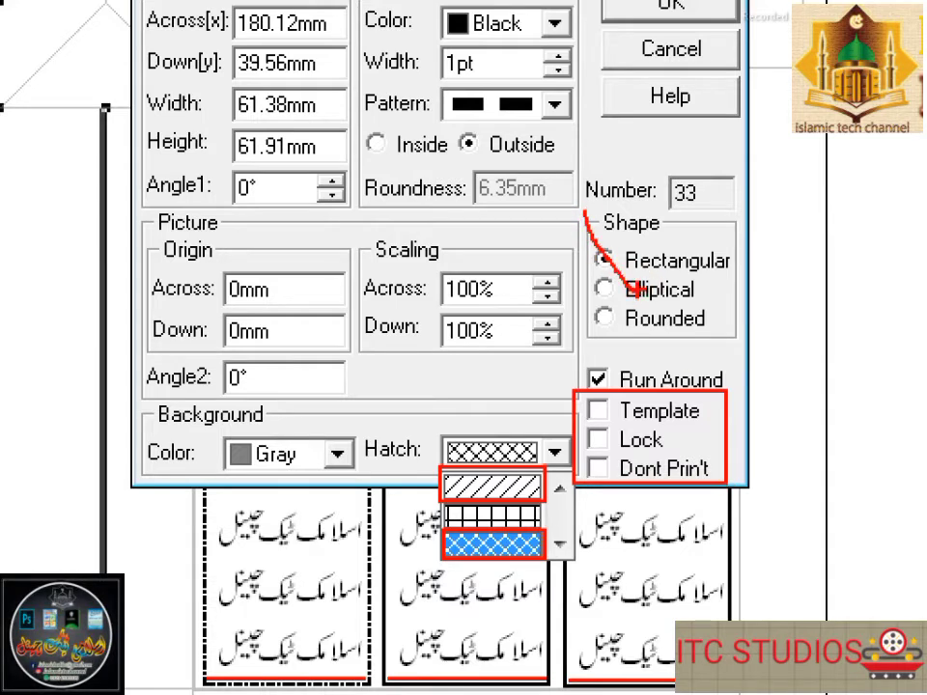
key(ctrl+z)
drag(586, 204, 731, 342)
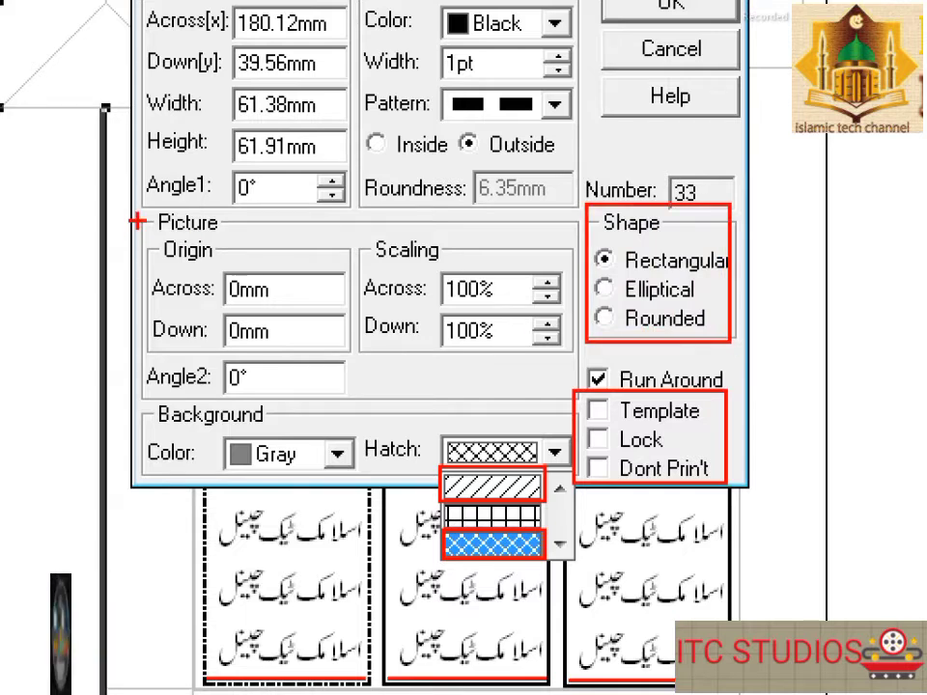
mouse_move(140, 206)
mouse_down()
mouse_move(149, 227)
mouse_move(399, 377)
mouse_move(572, 396)
mouse_up()
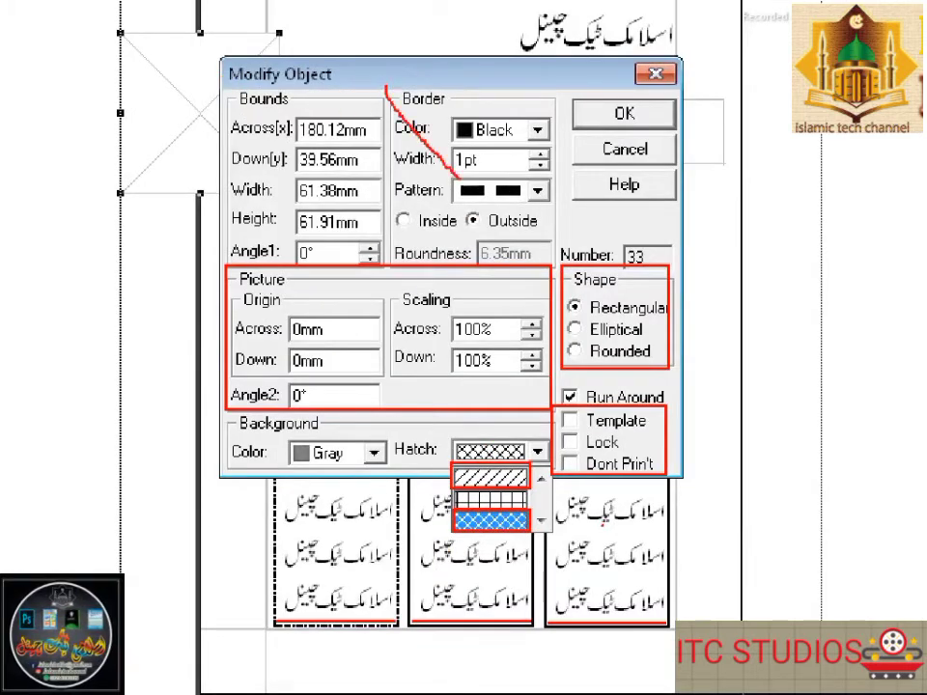
drag(386, 81, 563, 269)
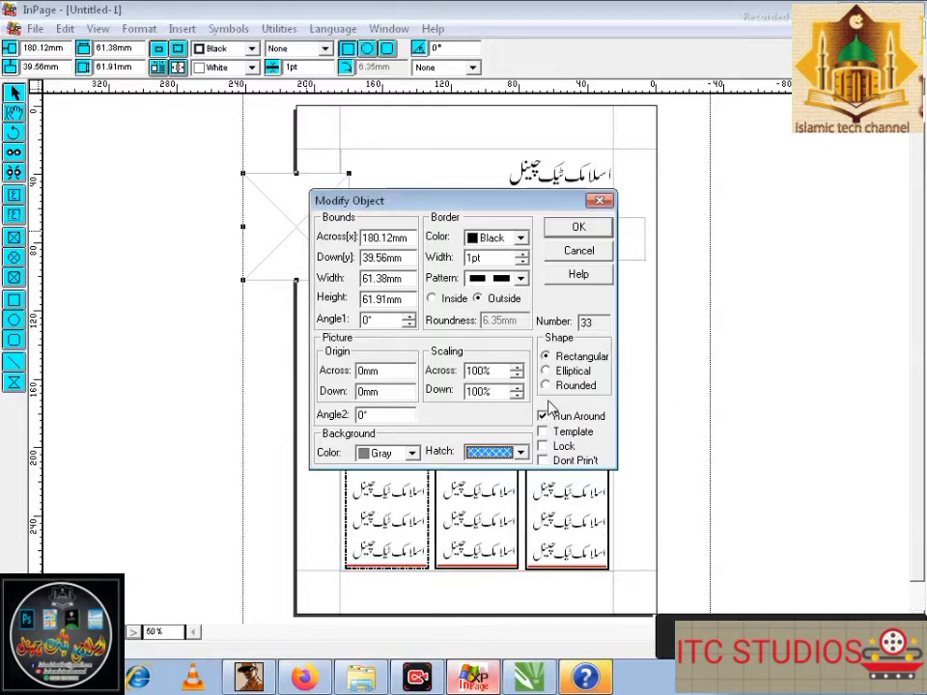
Apply the modified properties to the picture box and move it to the page's upper-left area, against the top margin
click(575, 232)
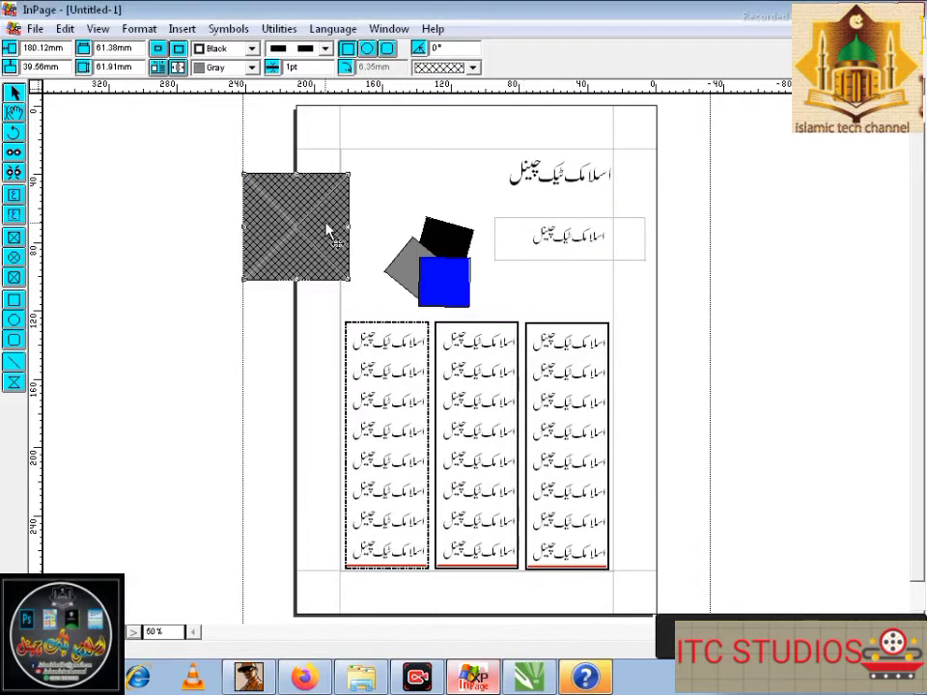
click(159, 205)
drag(291, 222, 336, 196)
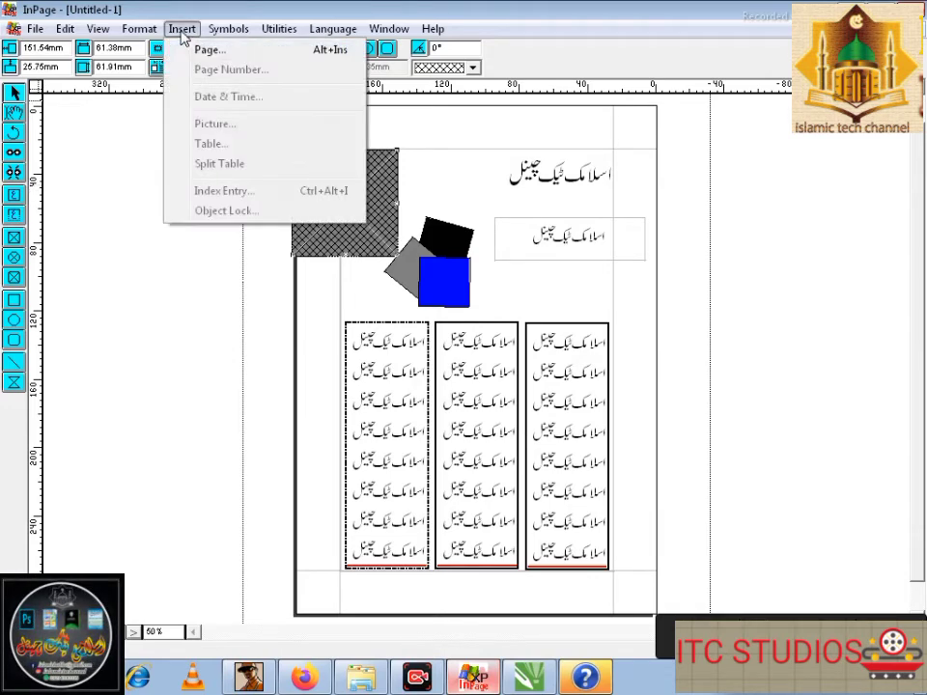
Insert one new page into the document
click(411, 220)
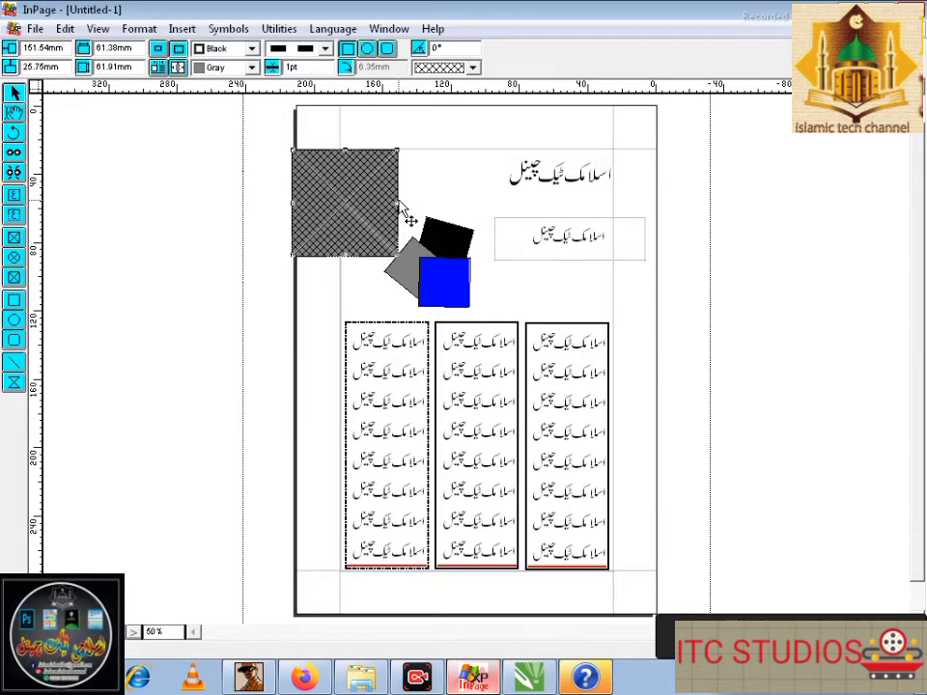
click(182, 28)
click(209, 50)
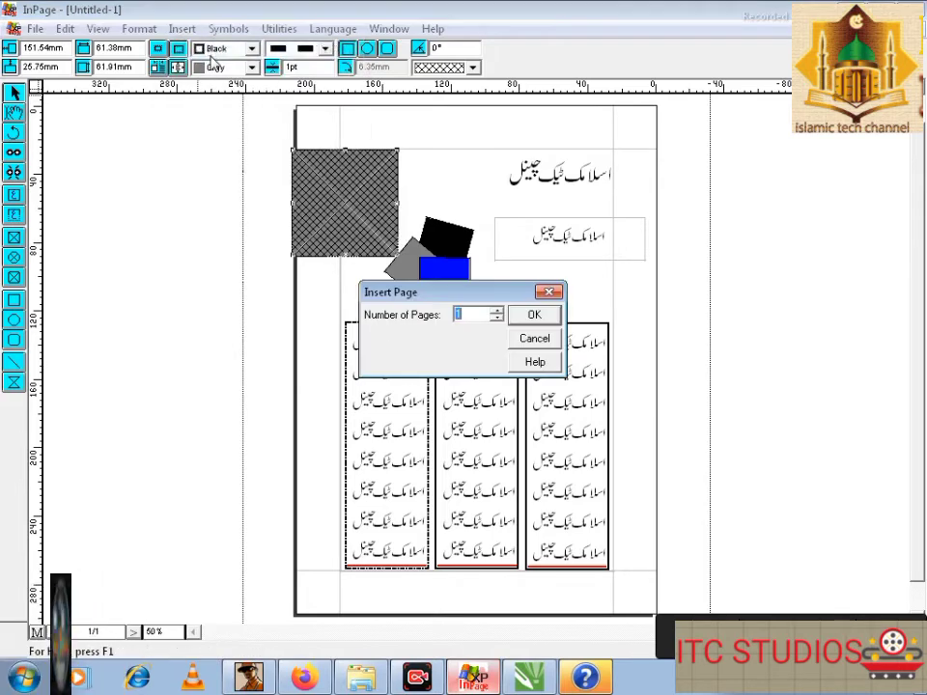
click(537, 314)
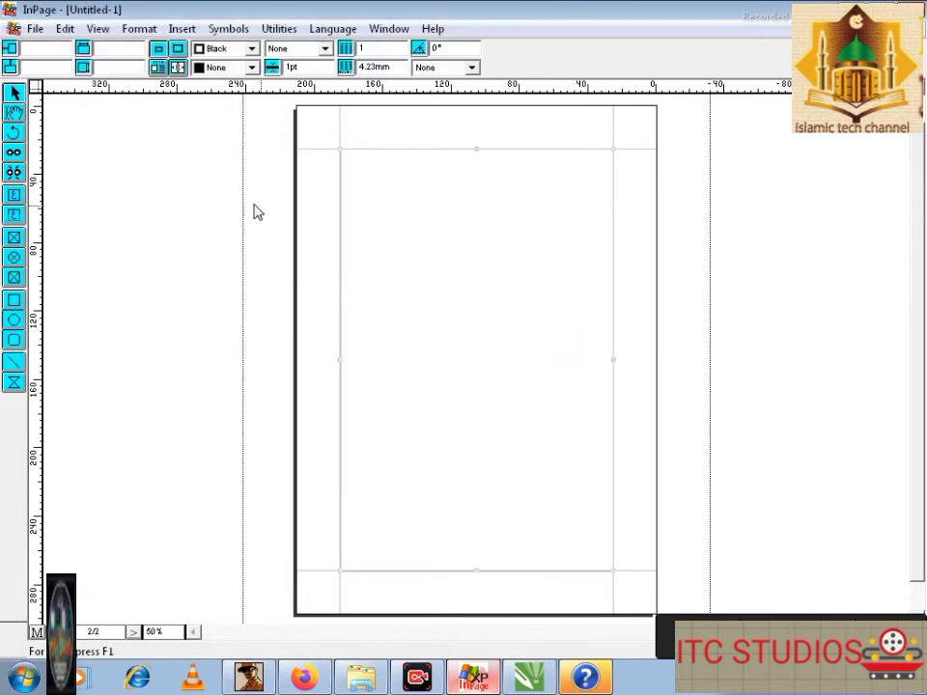
Draw a rectangular picture box about 73 by 59 mm on the new page and import the desktop image "TOOL BAR INPAGE thumbnail" into it
click(15, 242)
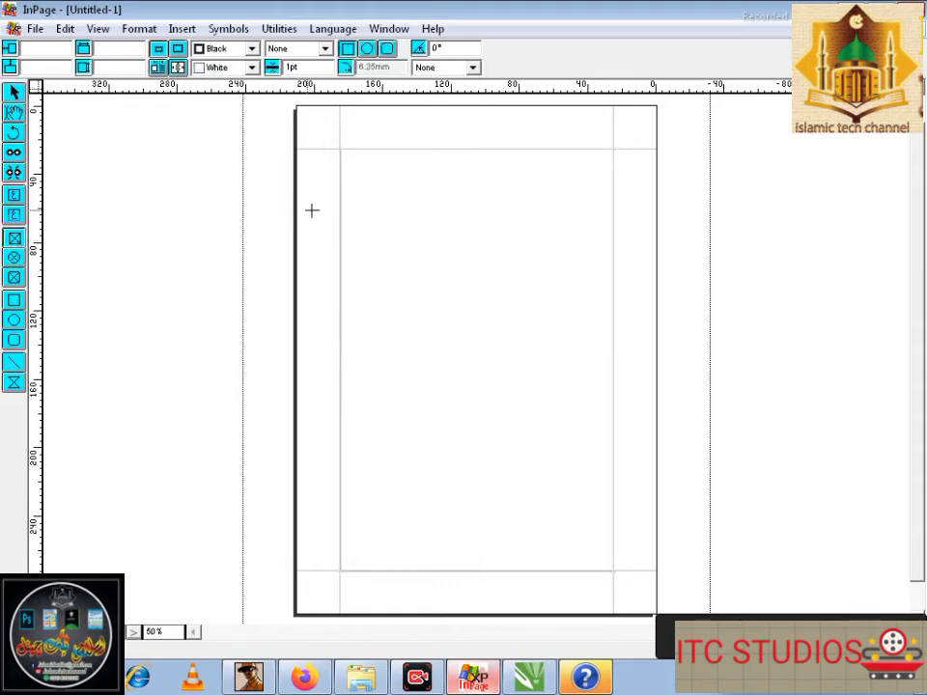
drag(376, 209, 502, 310)
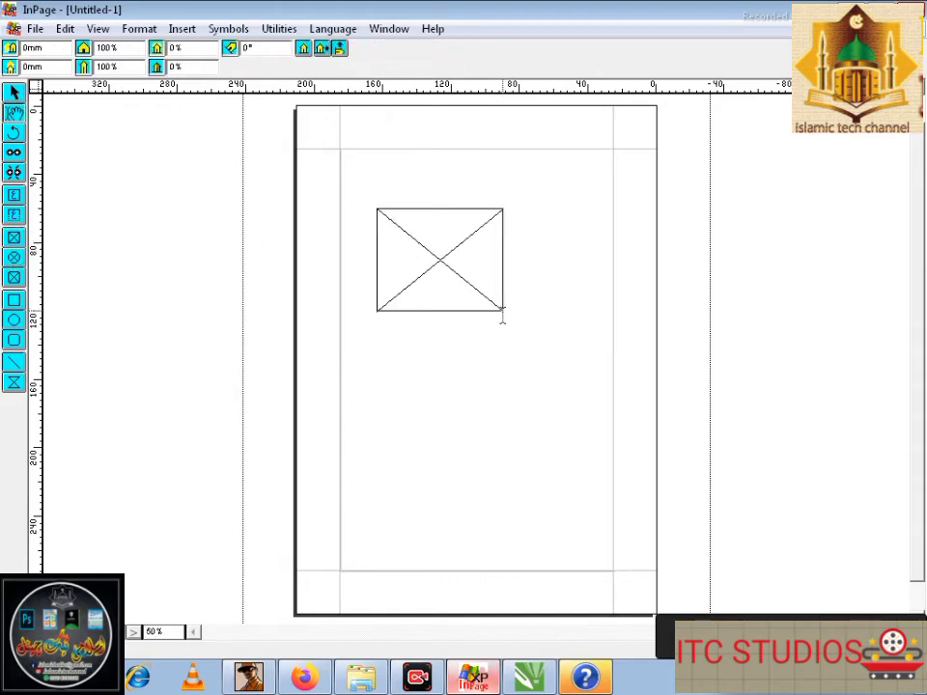
click(183, 29)
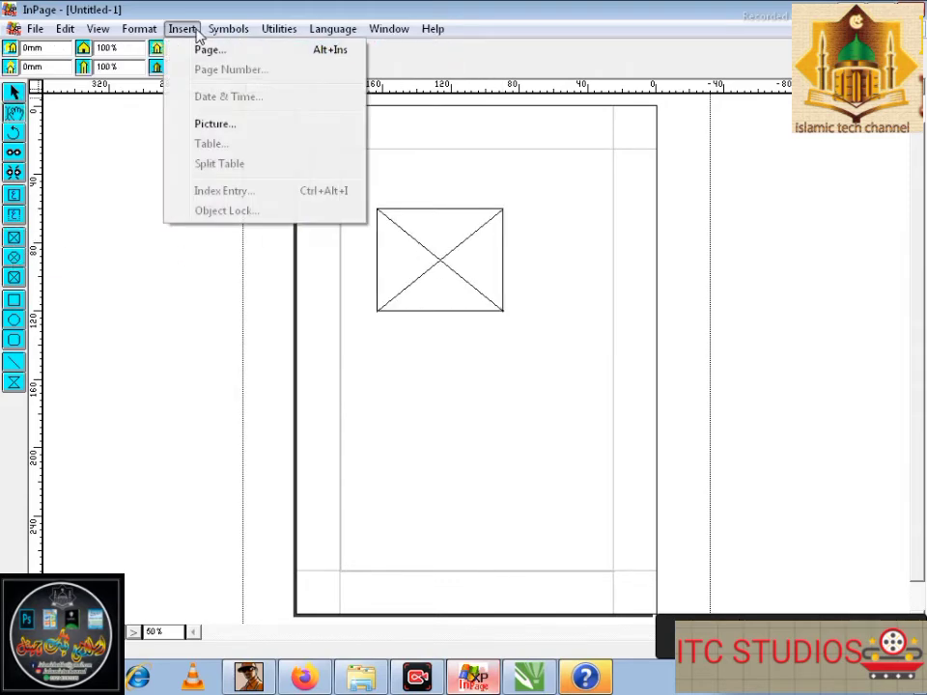
click(254, 125)
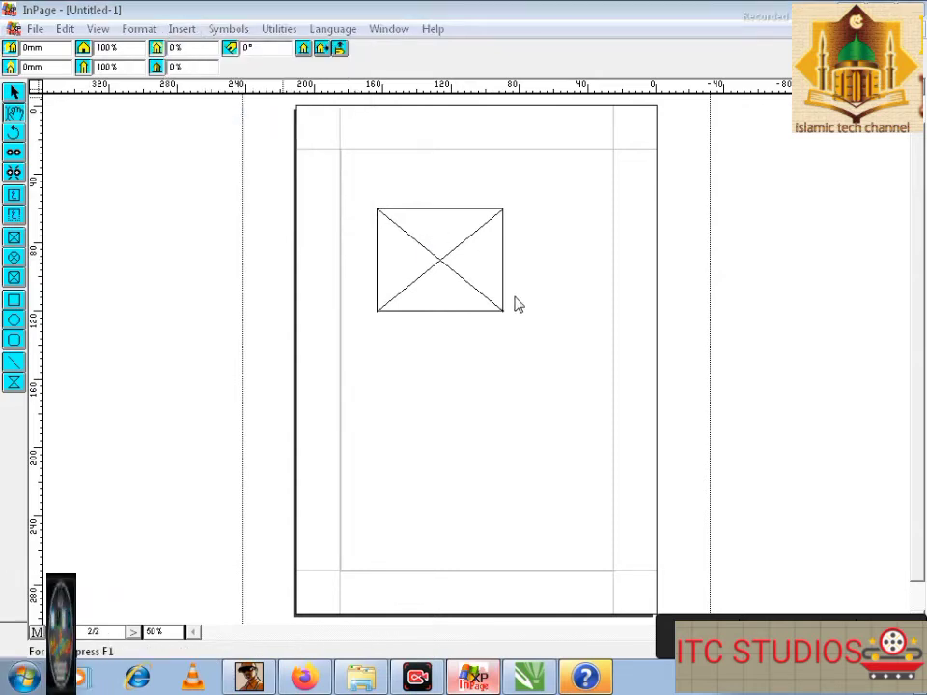
scroll(416, 335, down, 5)
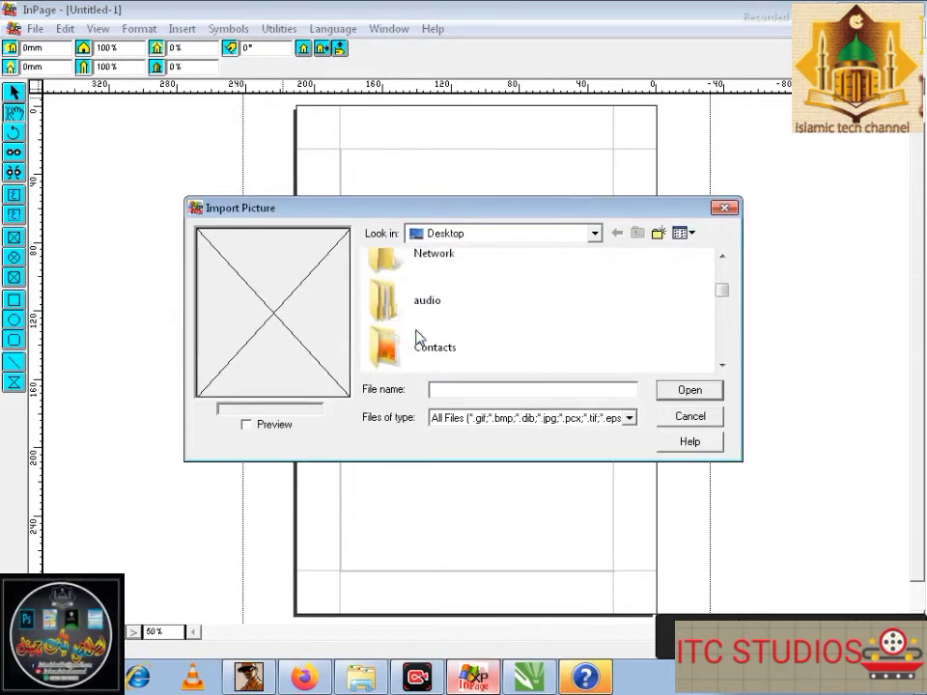
scroll(416, 335, down, 6)
click(451, 307)
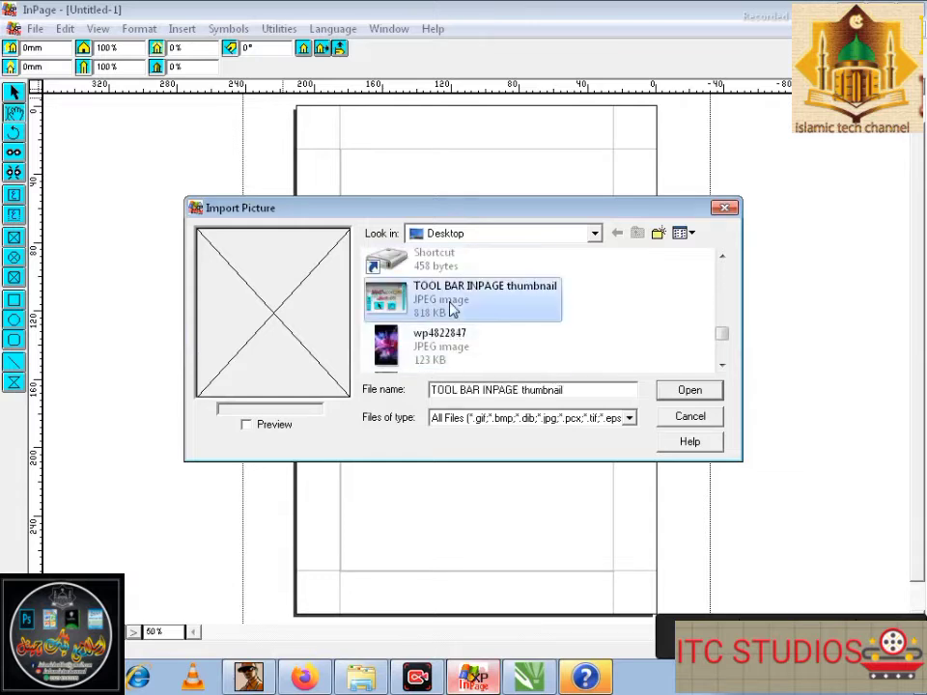
click(436, 333)
click(450, 315)
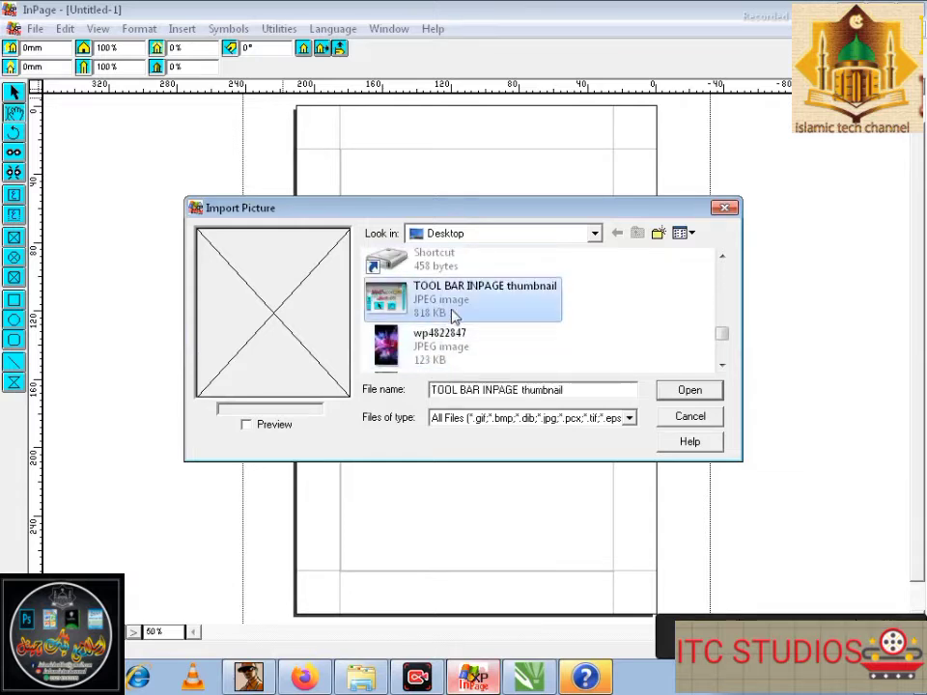
click(689, 390)
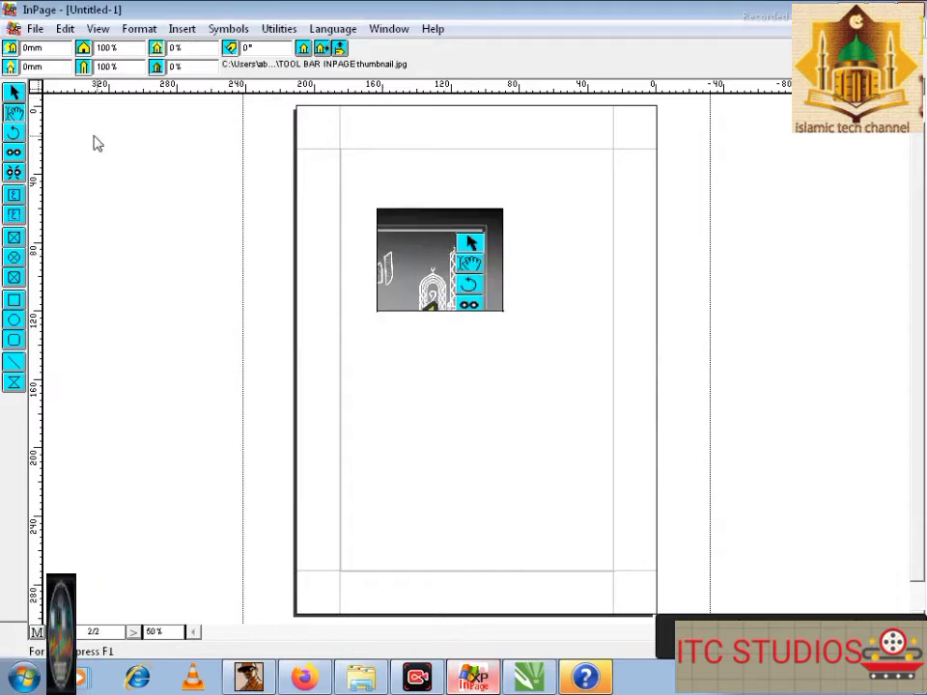
Enlarge the image's picture box to about 240 by 196 mm and move it to the top margin, aligned with the page's left edge
click(16, 97)
click(454, 289)
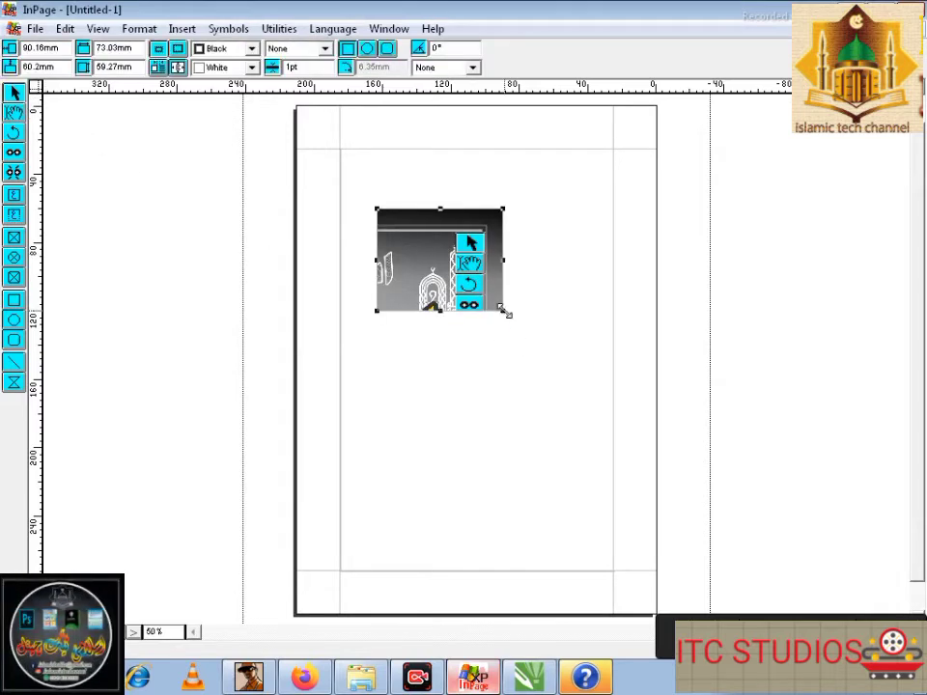
drag(503, 309, 654, 389)
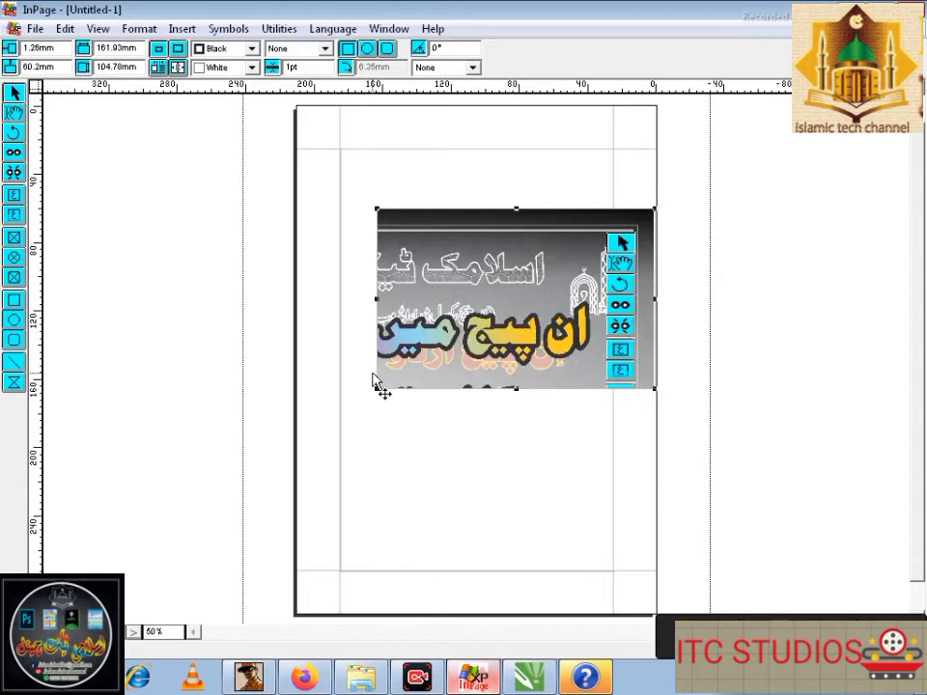
drag(374, 390, 106, 543)
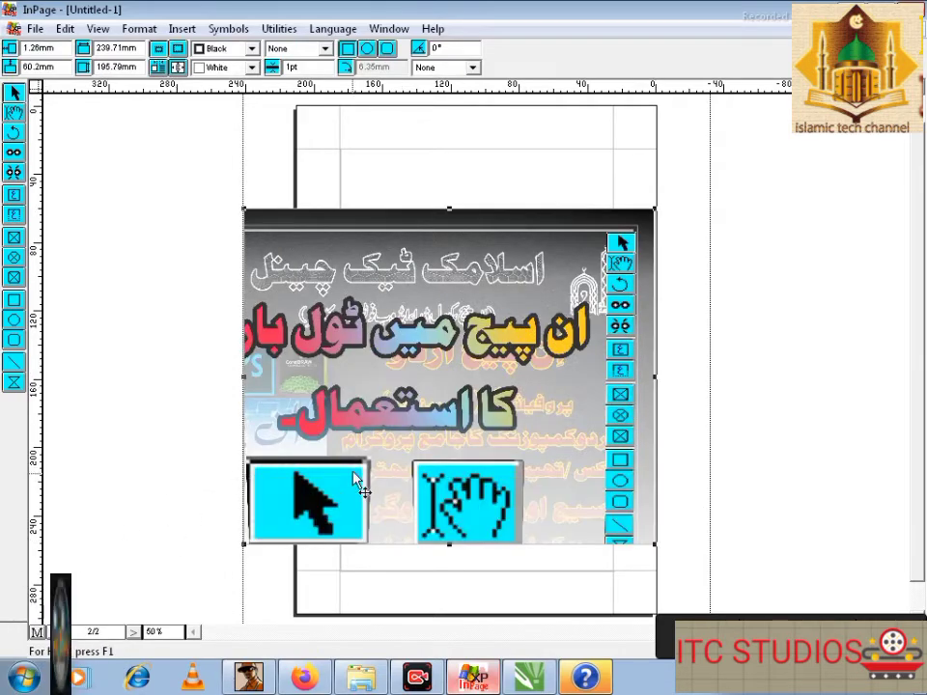
drag(513, 415, 569, 357)
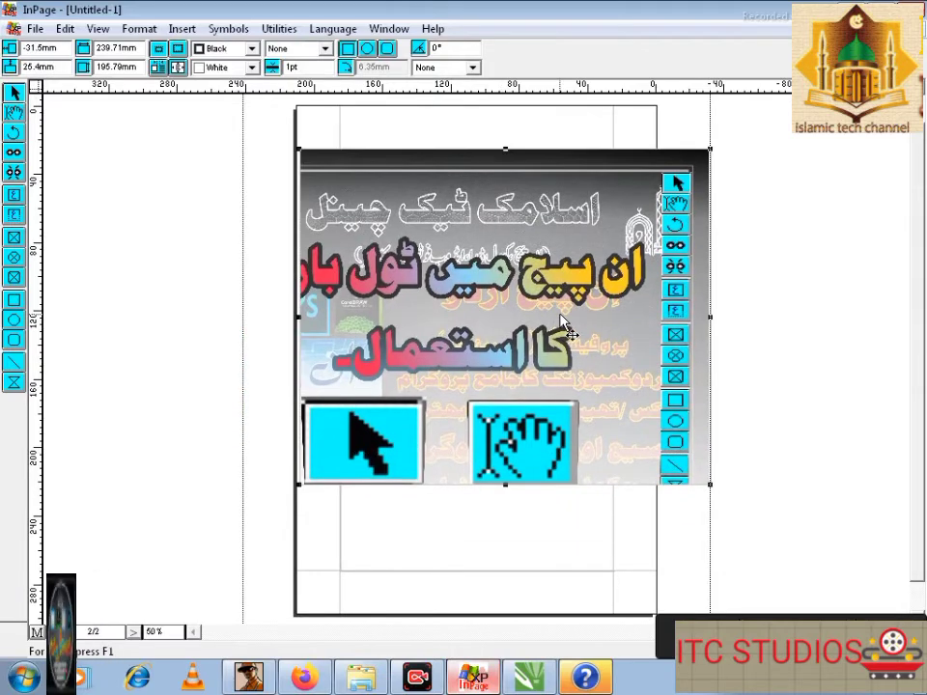
Move the image's picture box up past the page's top edge and resize it to about 251 by 187 mm
drag(590, 272, 582, 297)
drag(496, 286, 496, 306)
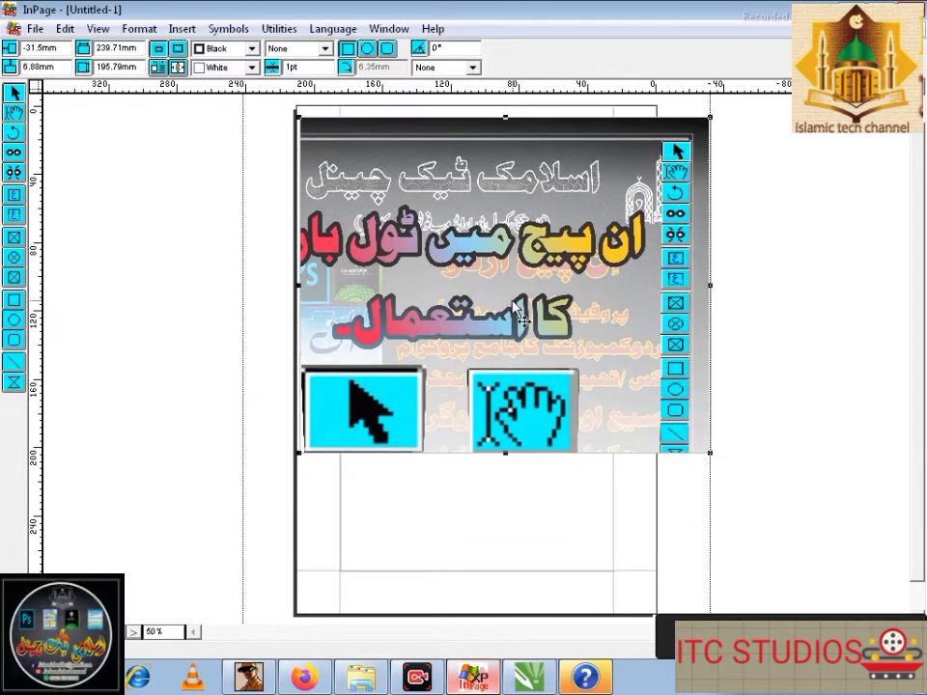
drag(297, 462, 269, 436)
drag(668, 345, 668, 309)
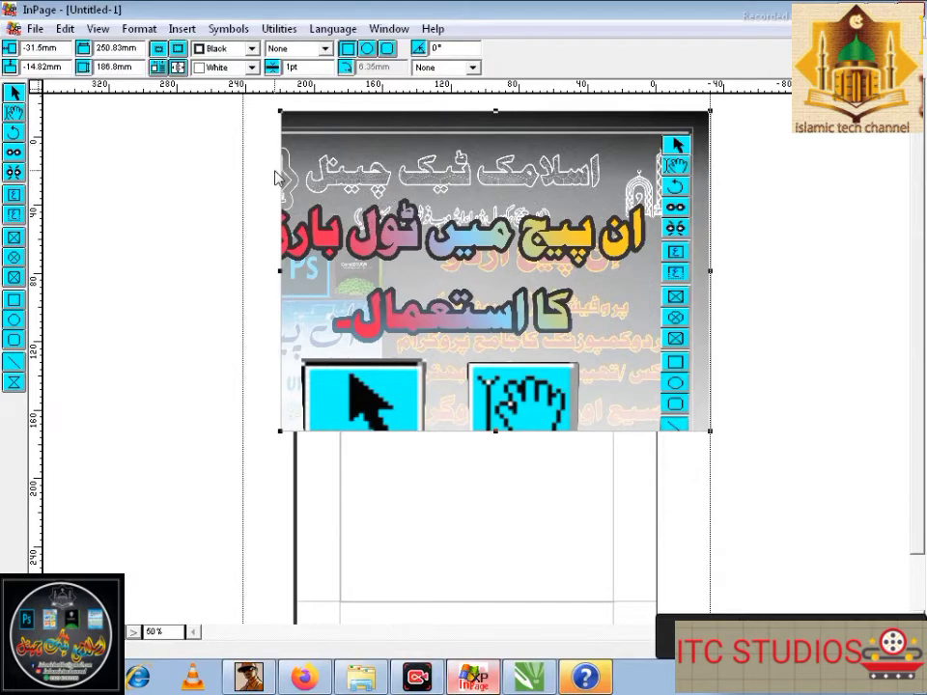
Delete the image's picture box and draw a rectangular one about 159 by 142 mm from the top margin, spanning both side margins
key(Down)
key(Delete)
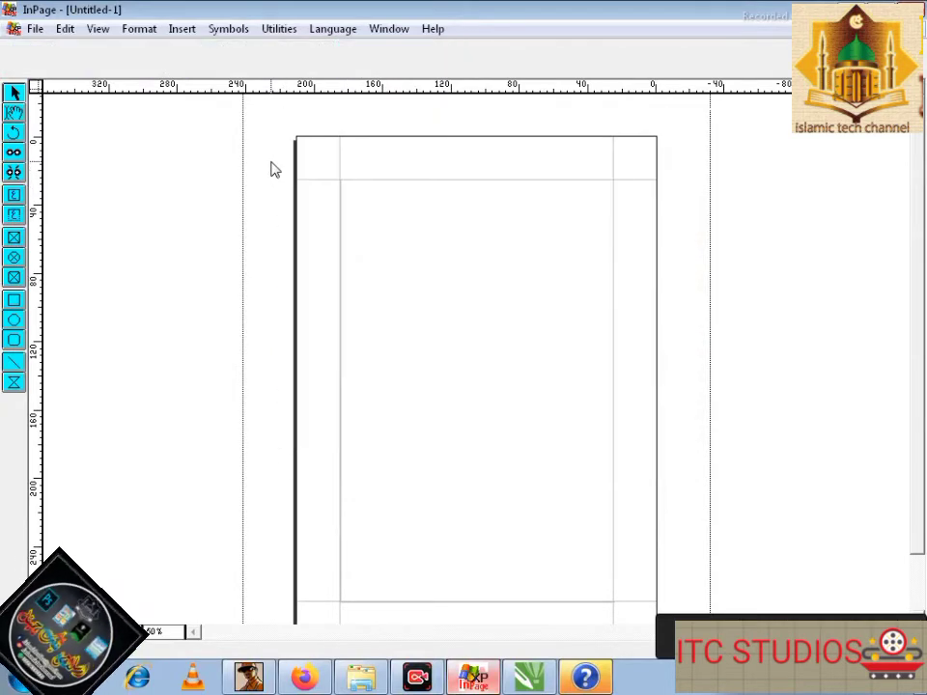
click(13, 236)
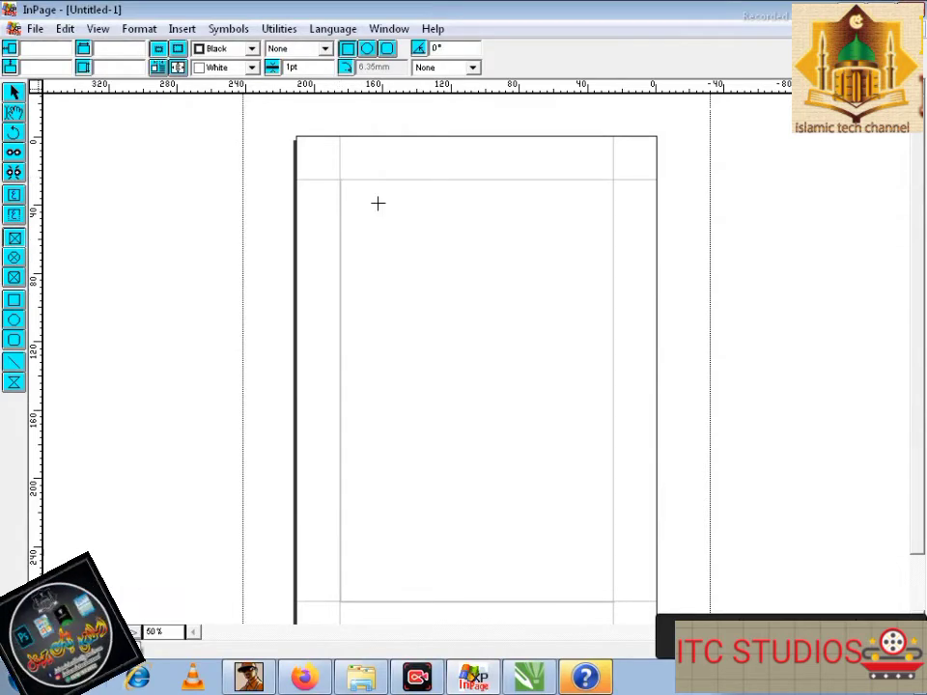
drag(341, 179, 613, 421)
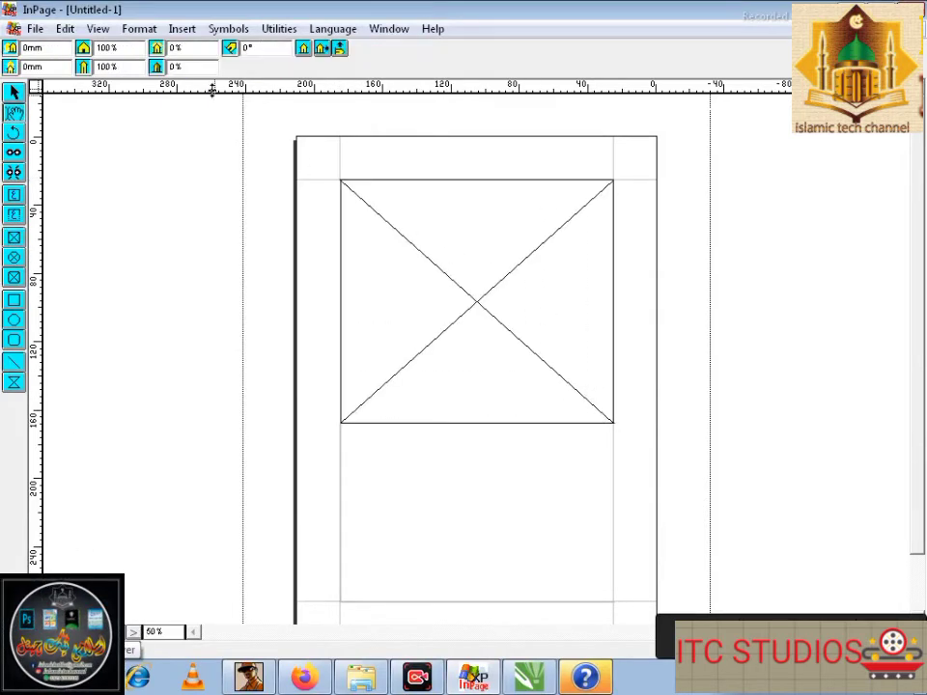
Set the page orientation to Landscape in the document's page setup, with A4 210x297mm paper
click(139, 29)
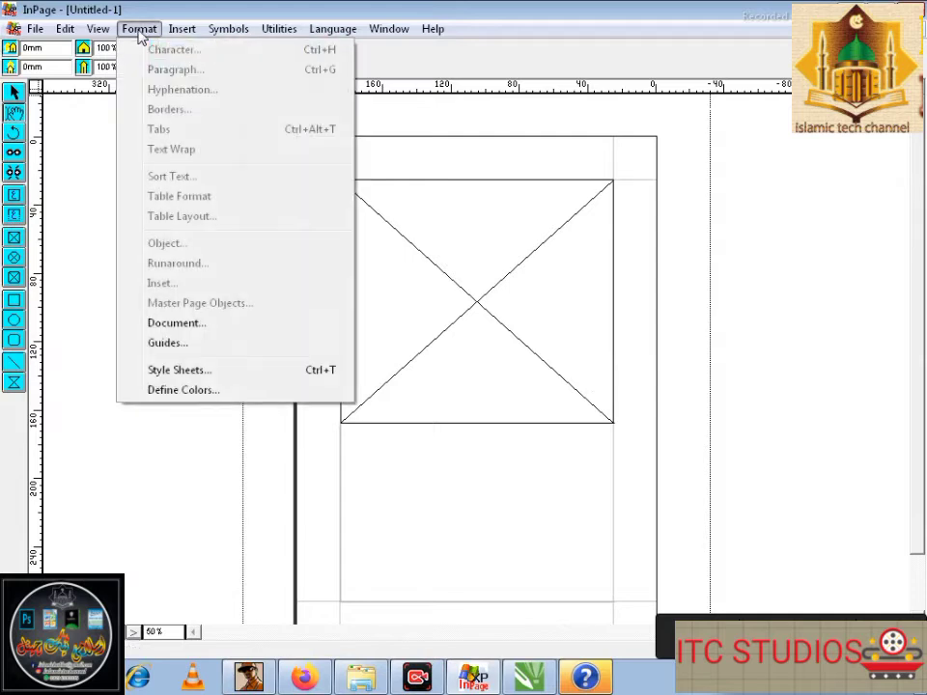
click(253, 325)
click(343, 388)
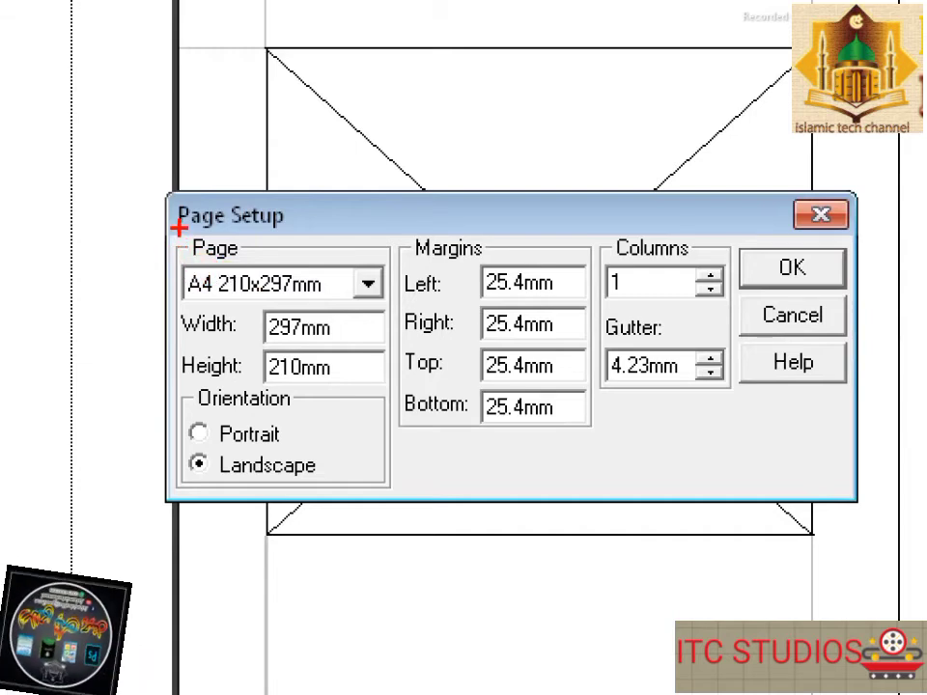
drag(176, 243, 268, 340)
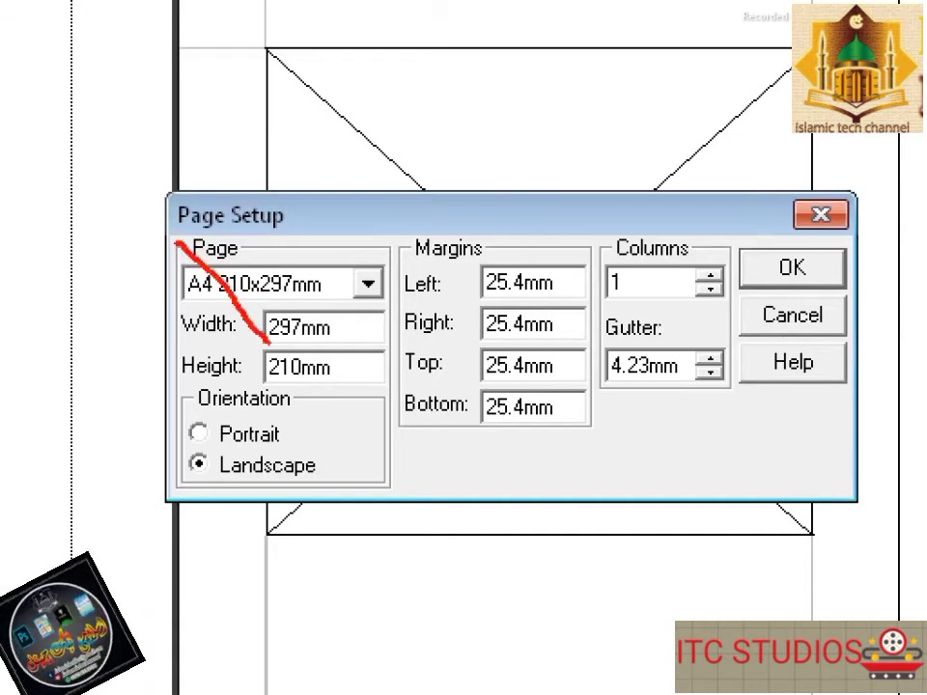
key(e)
mouse_move(177, 240)
mouse_down()
mouse_move(331, 342)
mouse_move(393, 325)
mouse_move(389, 302)
mouse_up()
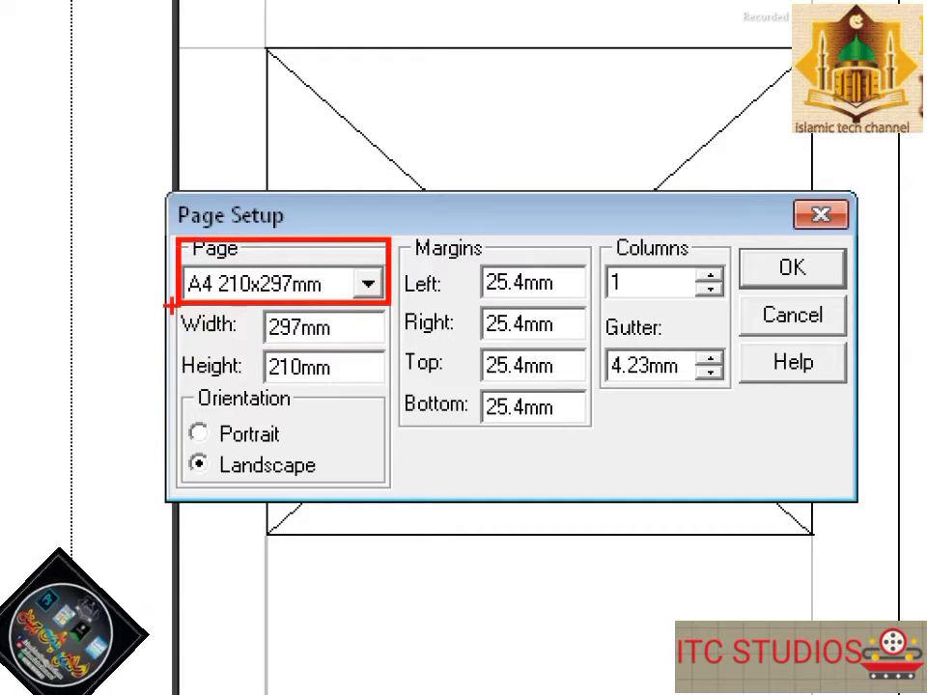
key(ctrl+z)
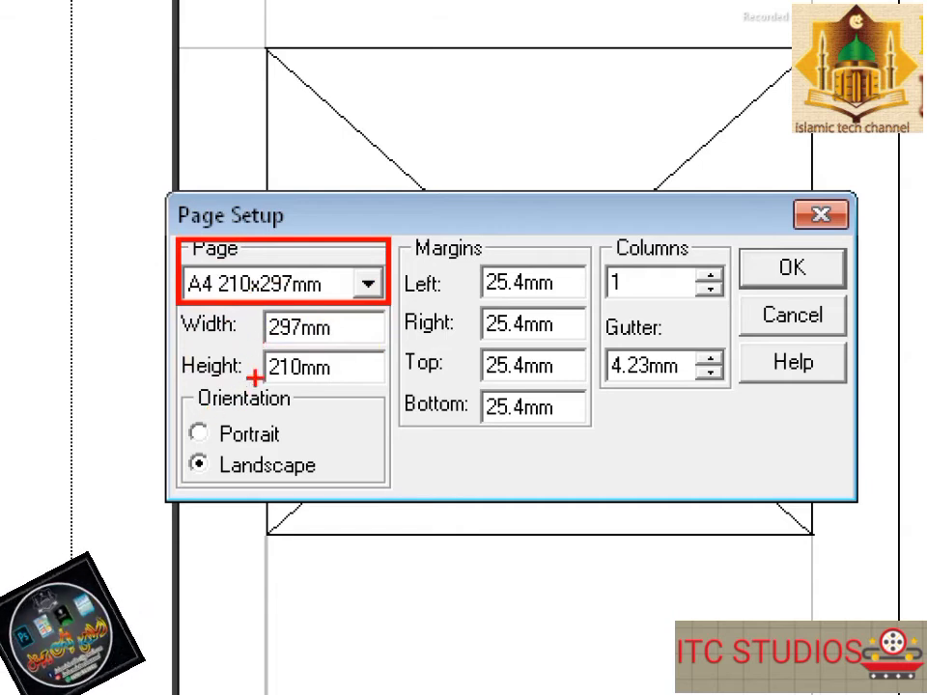
mouse_move(175, 395)
mouse_down()
mouse_move(284, 496)
mouse_move(389, 488)
mouse_up()
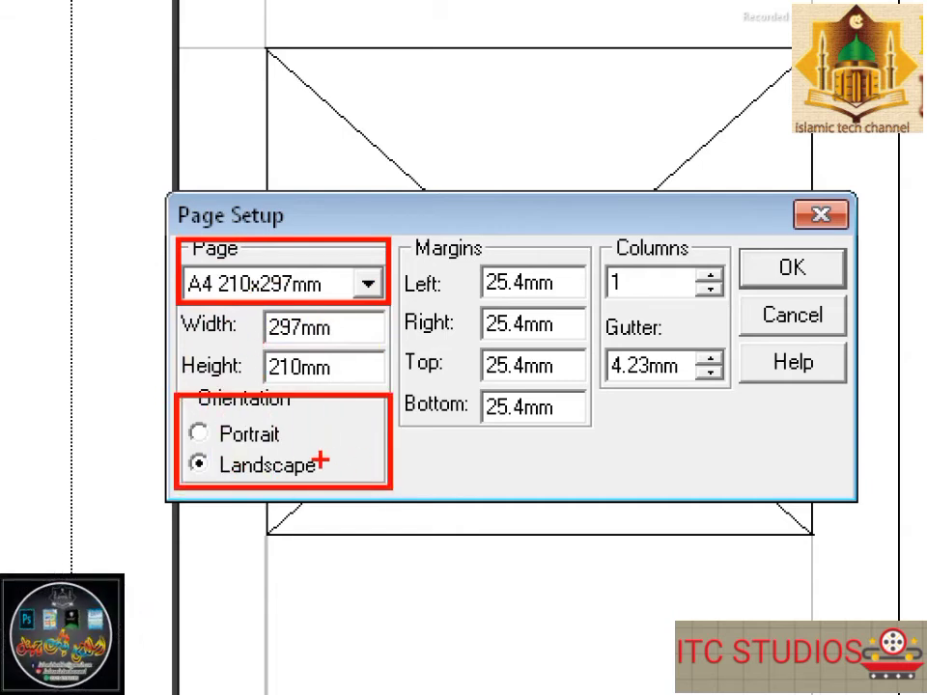
mouse_move(340, 447)
mouse_down()
mouse_move(296, 467)
mouse_move(176, 480)
mouse_up()
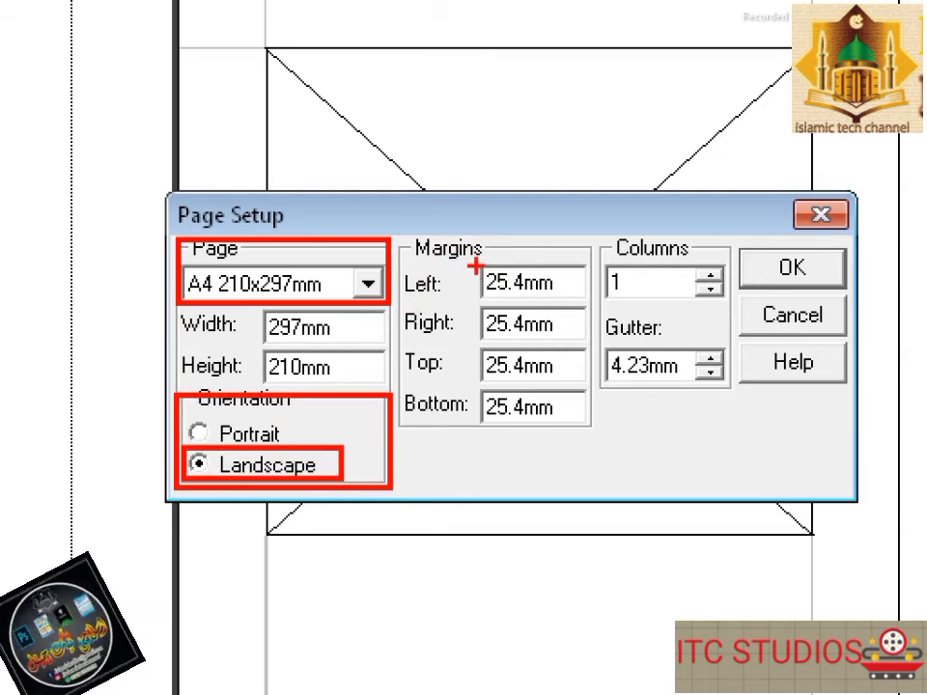
mouse_move(474, 259)
mouse_down()
mouse_move(501, 284)
mouse_move(544, 300)
mouse_move(588, 295)
mouse_up()
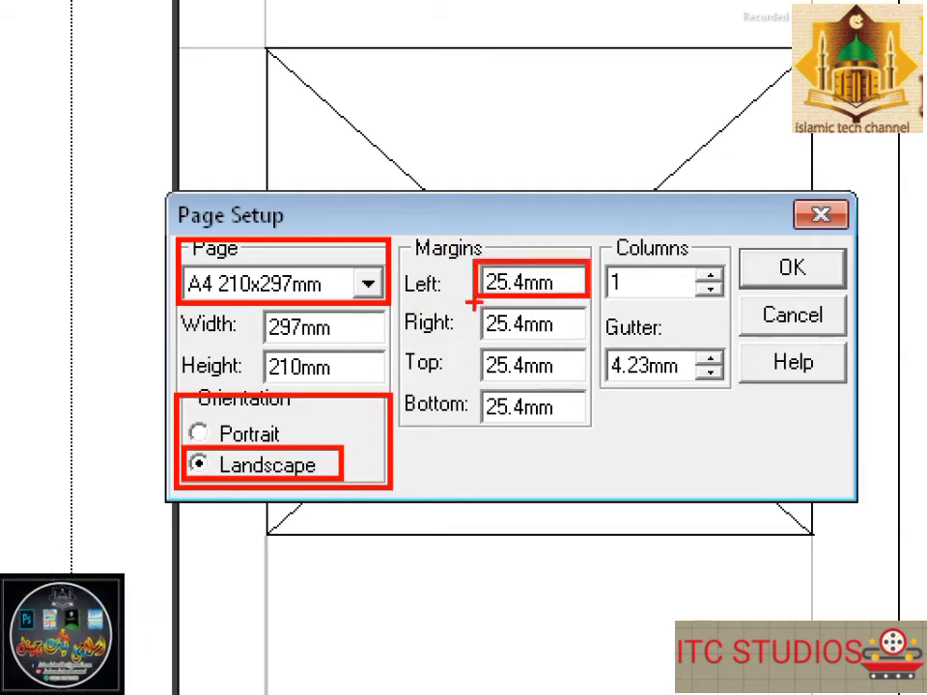
mouse_move(473, 302)
mouse_down()
mouse_move(523, 331)
mouse_move(586, 339)
mouse_up()
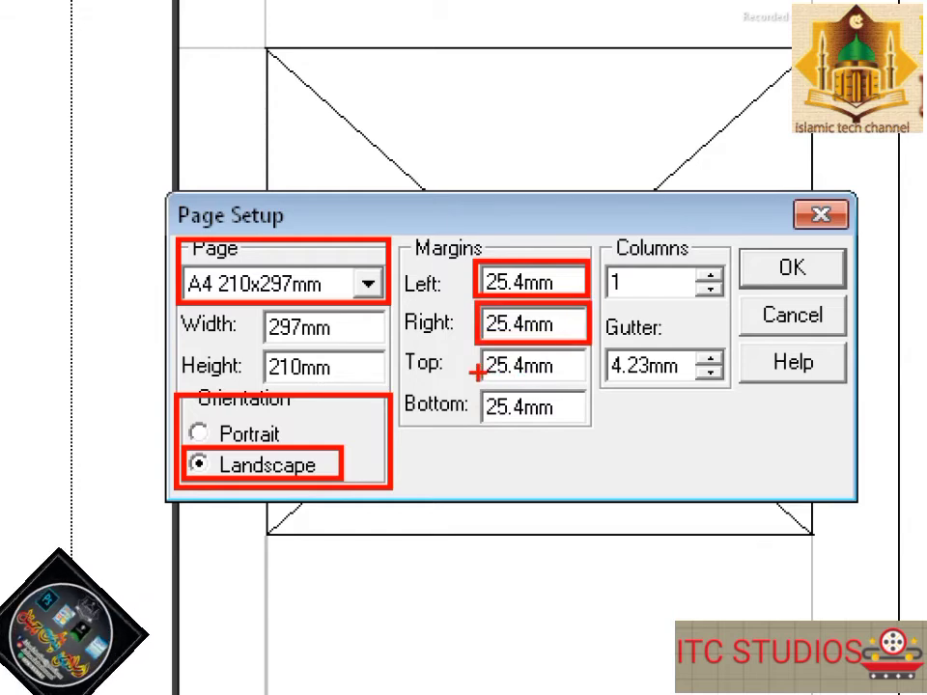
mouse_move(476, 383)
mouse_down()
mouse_move(546, 353)
mouse_move(590, 349)
mouse_up()
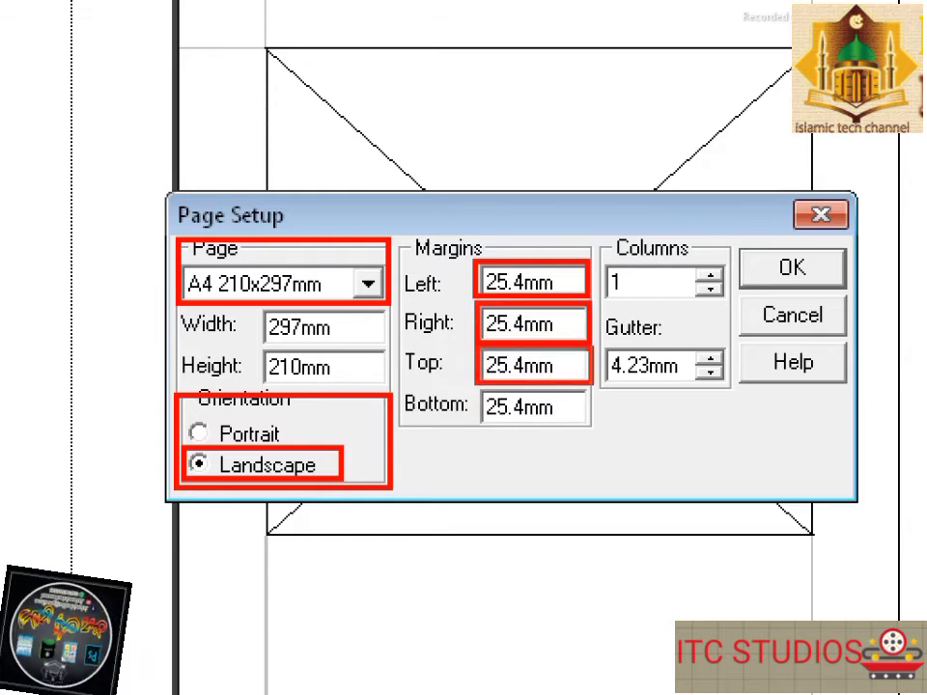
drag(472, 423, 592, 391)
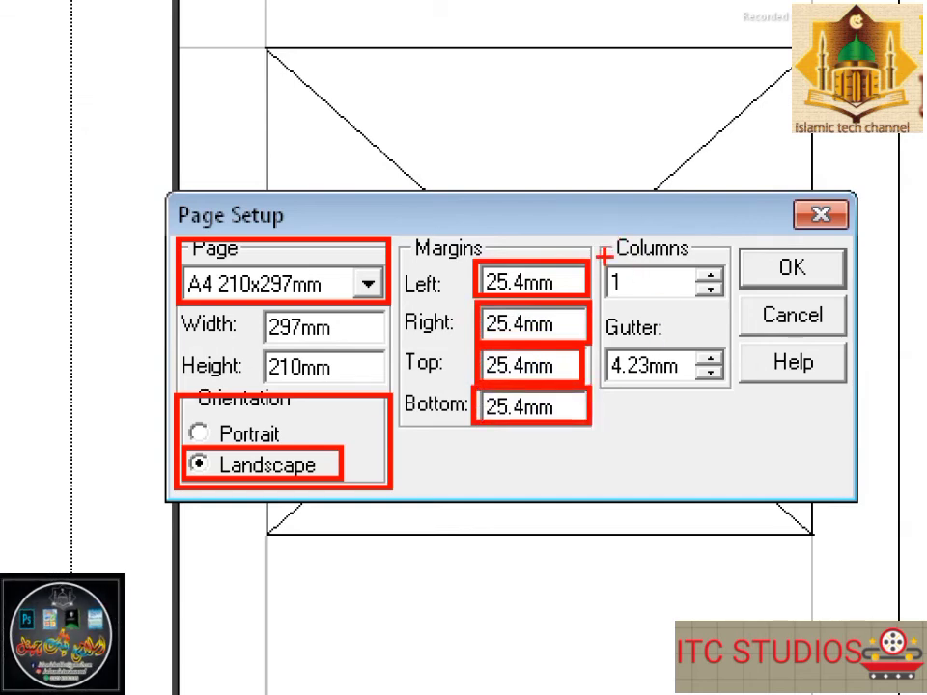
drag(604, 255, 728, 301)
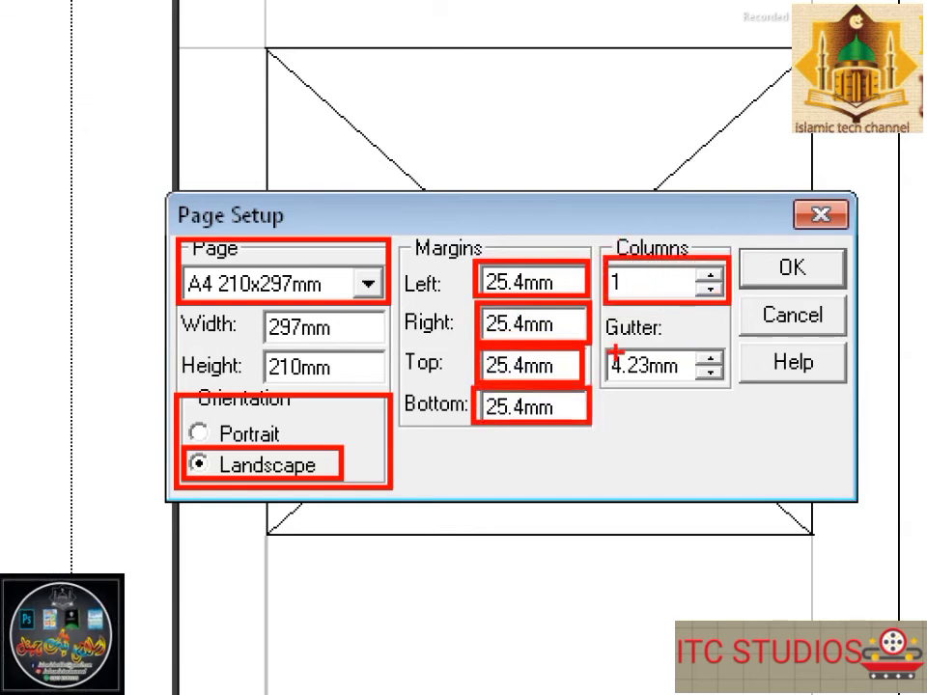
drag(598, 338, 729, 388)
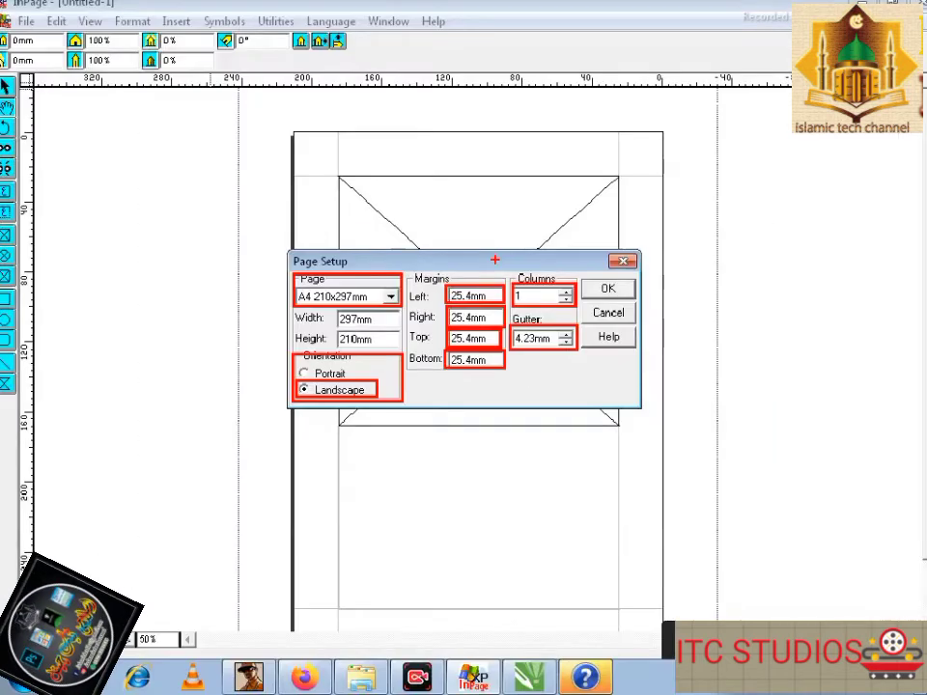
Apply the landscape page setup and select the picture box as an object
click(607, 289)
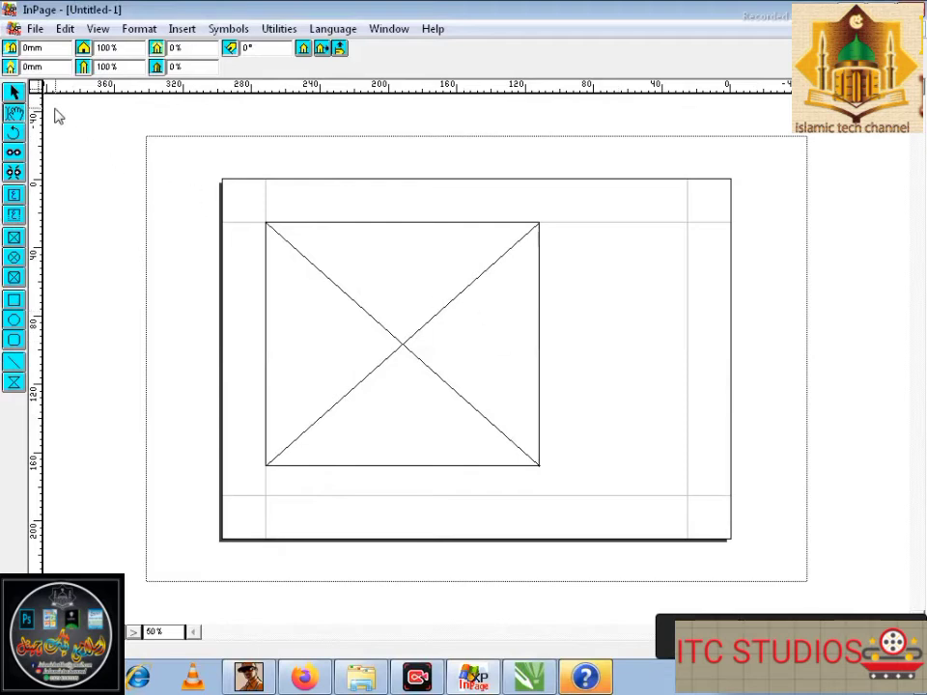
click(14, 92)
click(328, 261)
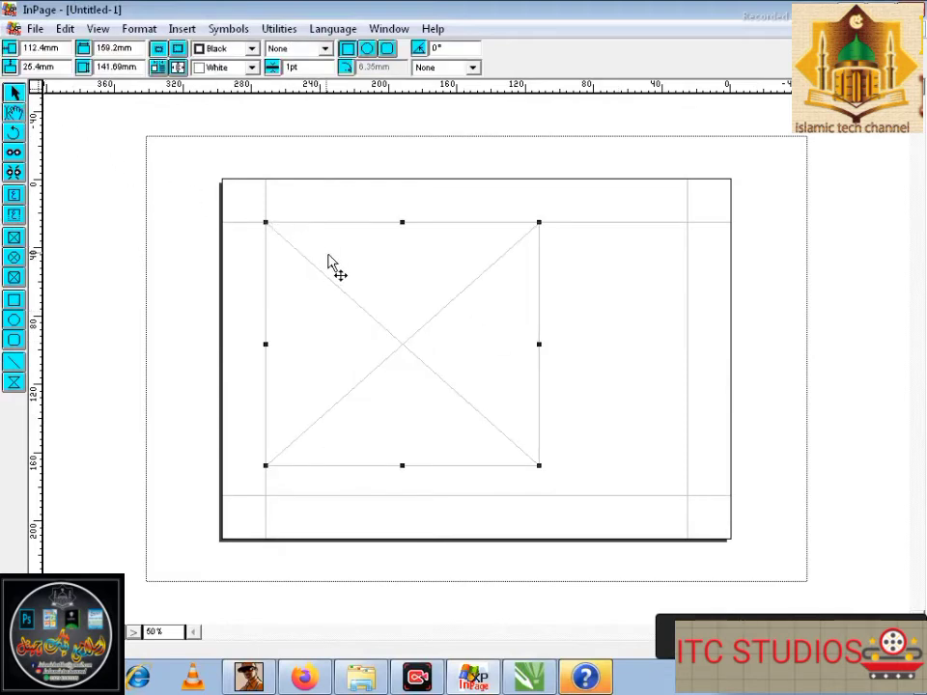
Try to insert a picture into the selected picture box
click(192, 30)
click(367, 261)
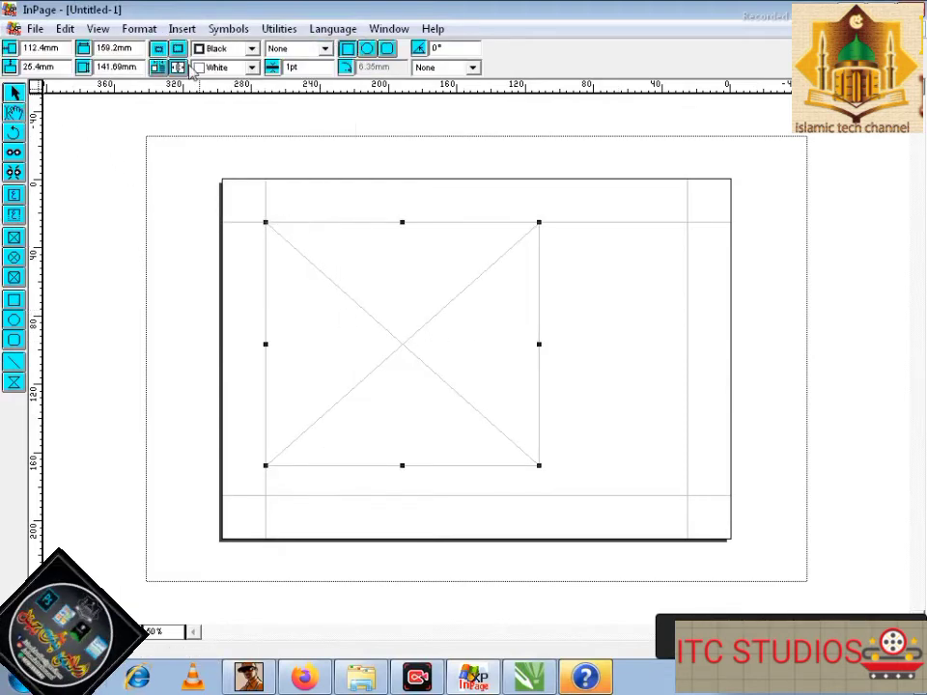
click(181, 28)
click(416, 183)
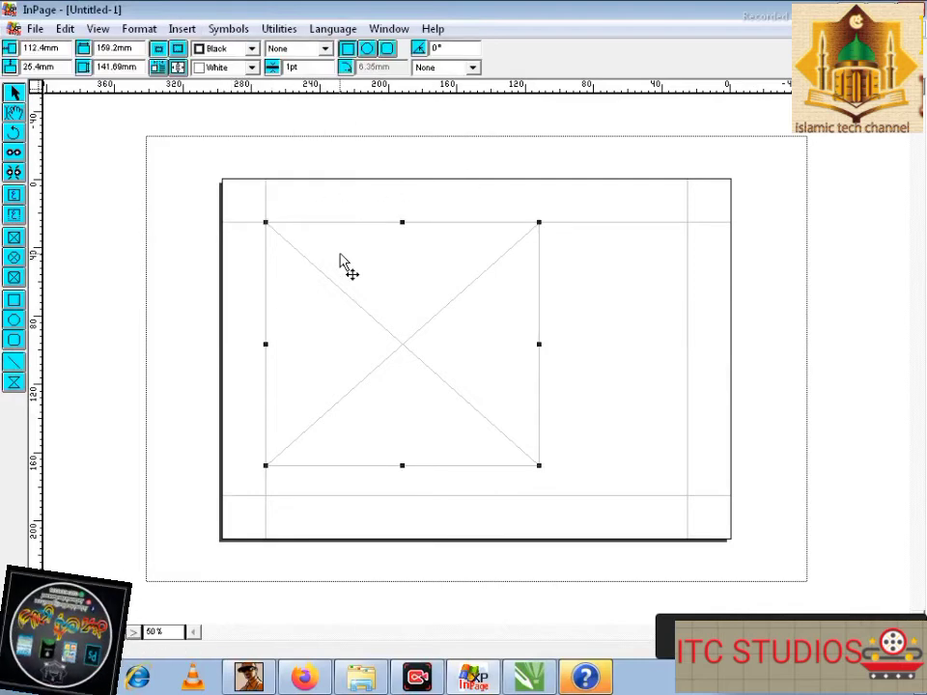
click(181, 28)
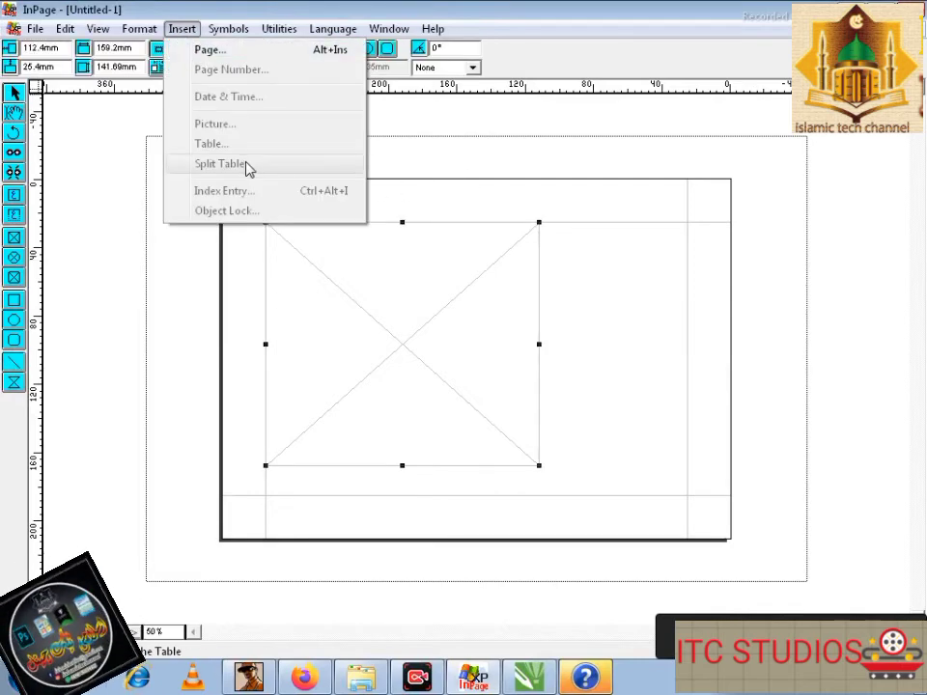
click(532, 217)
click(554, 306)
click(445, 315)
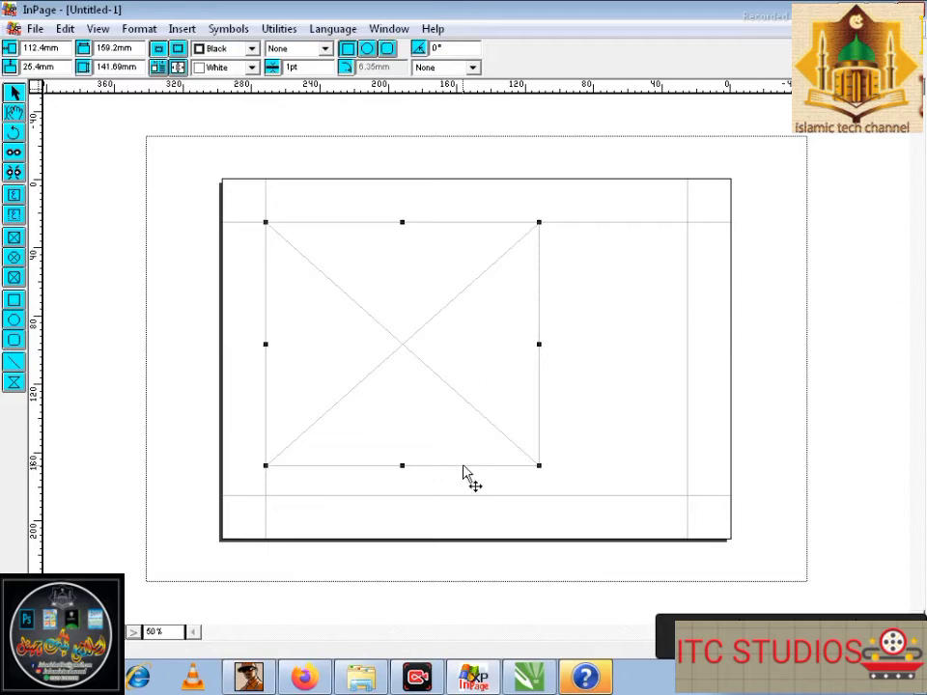
Shift the picture box down and to the right, cut it, and paste it into the page's upper-right margin corner
drag(466, 401, 490, 431)
right_click(418, 370)
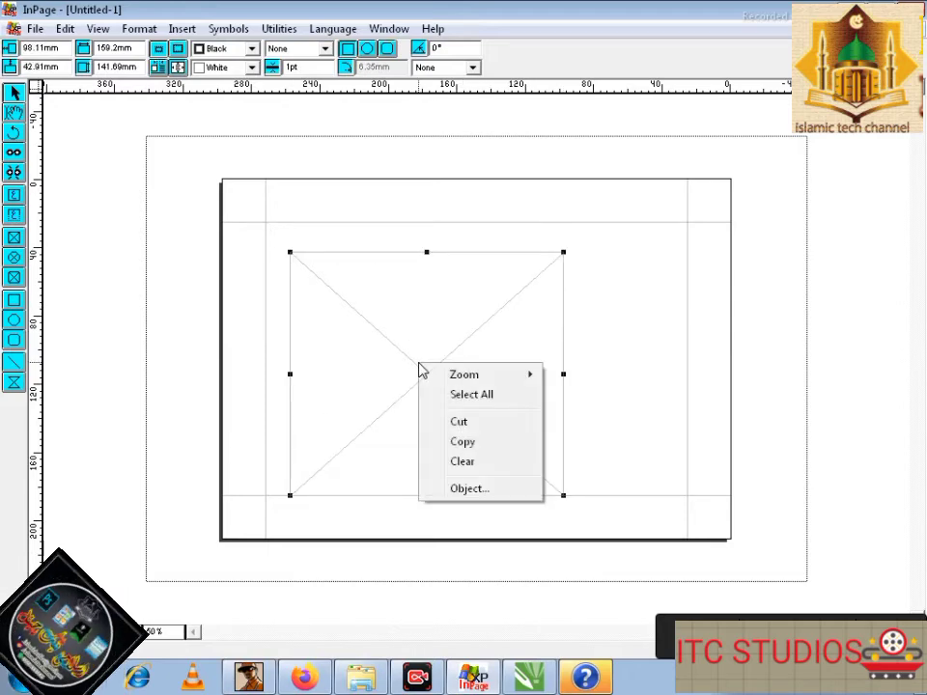
click(459, 420)
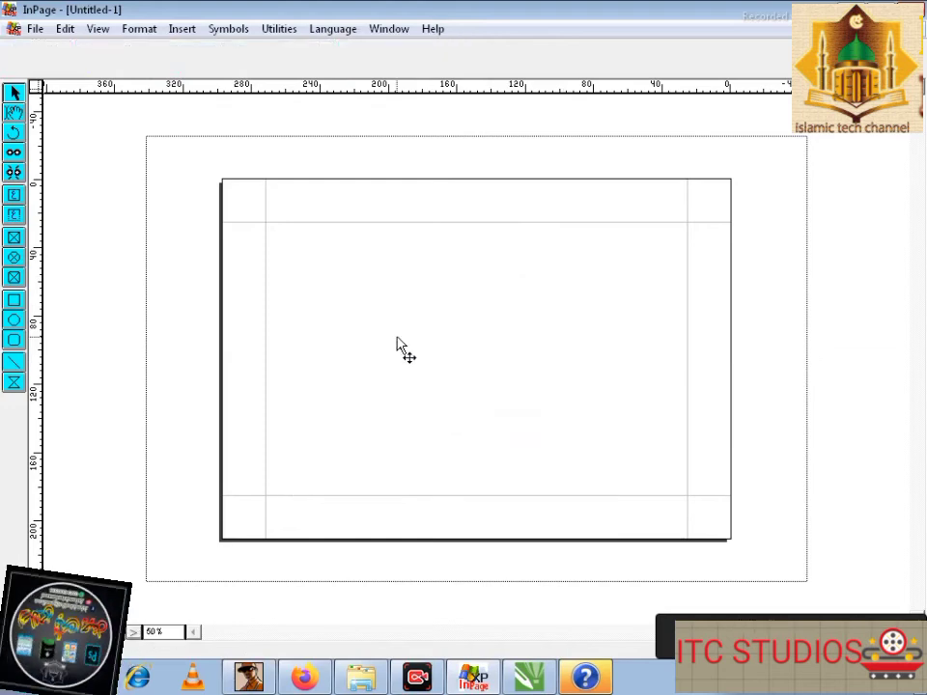
key(ctrl+v)
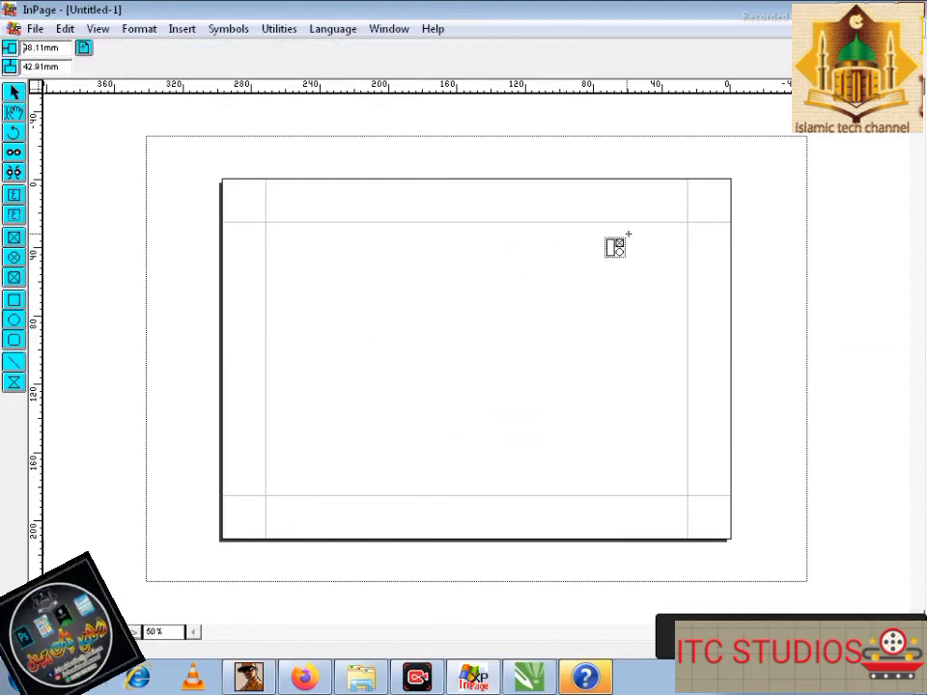
click(681, 226)
double_click(584, 291)
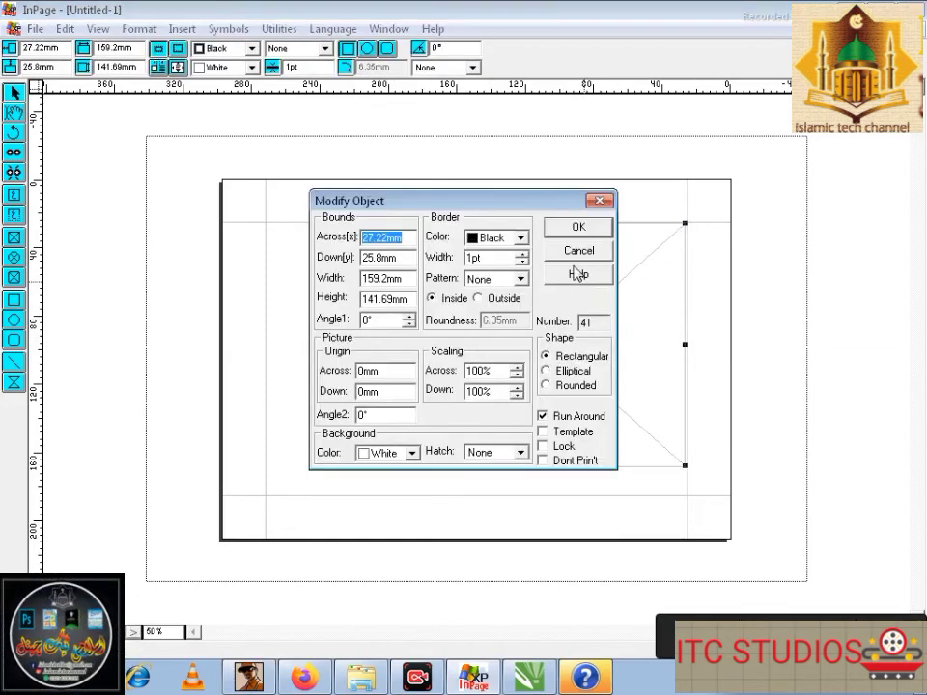
click(576, 255)
click(133, 28)
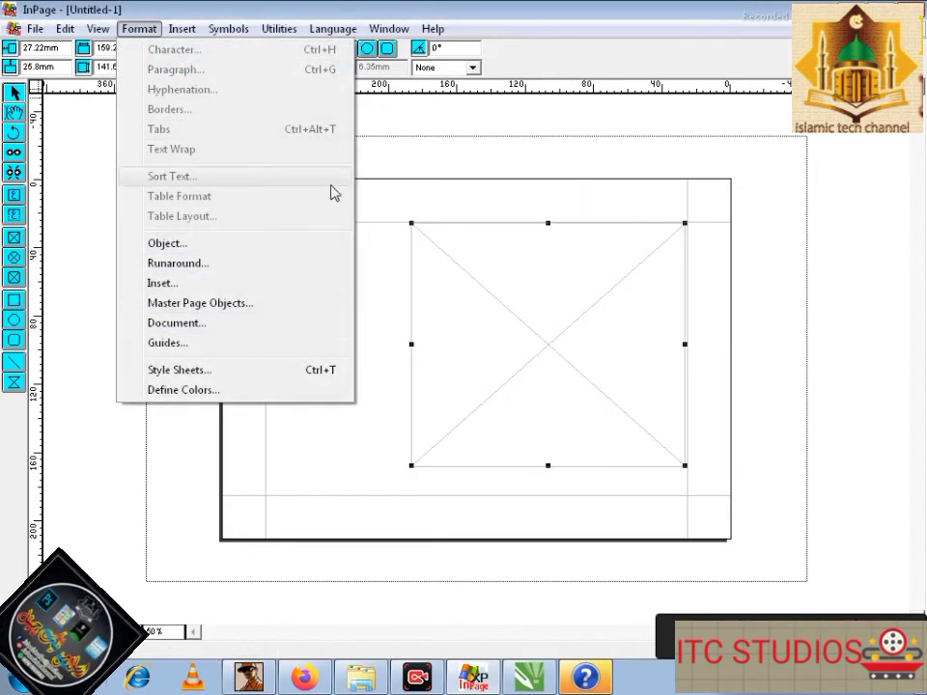
click(501, 270)
Delete the picture box and draw a new rectangular one filling the whole area inside the page margins
drag(501, 269, 364, 266)
key(Delete)
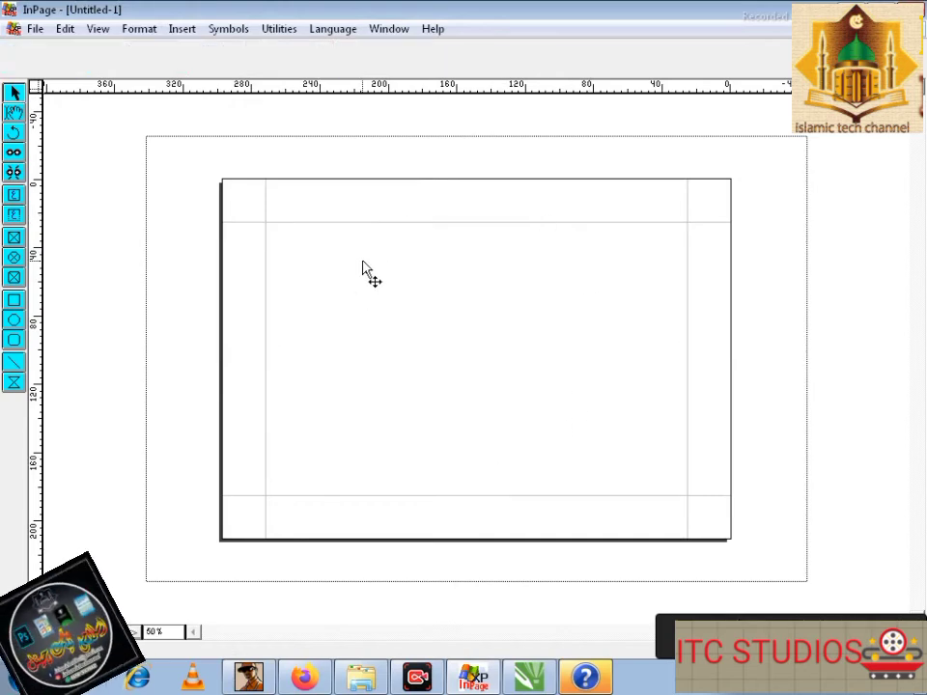
click(15, 238)
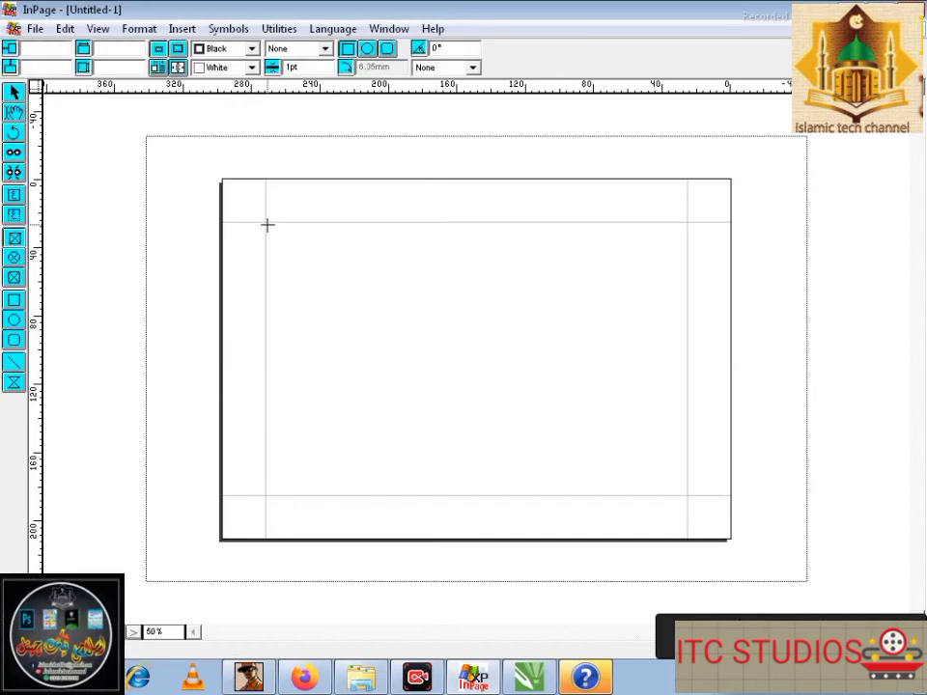
mouse_move(267, 224)
mouse_down()
mouse_move(553, 431)
mouse_move(687, 495)
mouse_up()
Import the desktop JPEG image TOOL BAR INPAGE thumbnail into the picture box filling the page margins
click(182, 28)
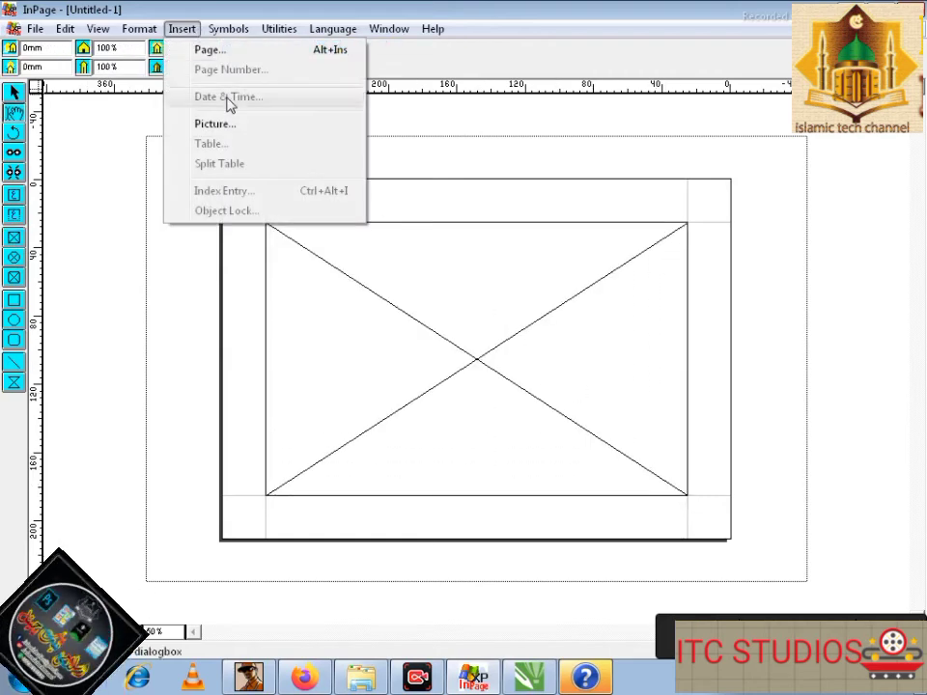
click(232, 124)
scroll(463, 365, down, 10)
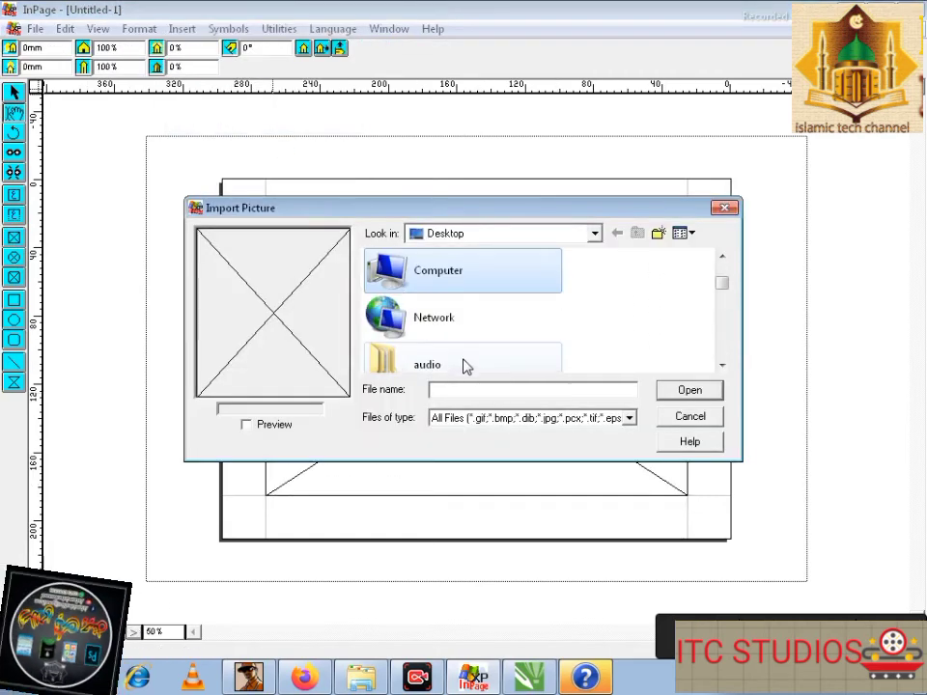
scroll(440, 322, down, 1)
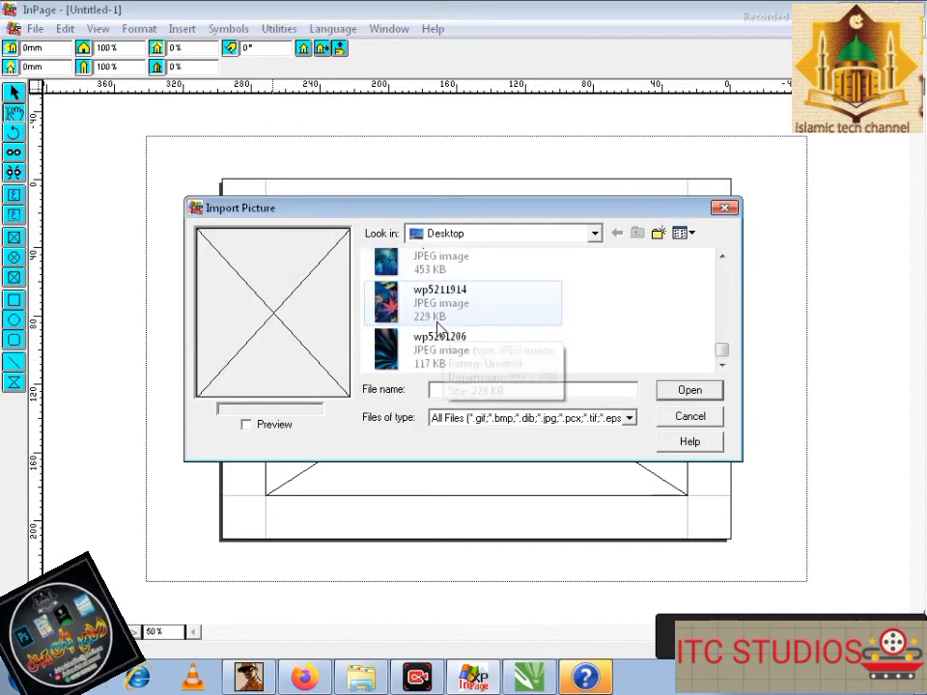
scroll(431, 367, up, 1)
scroll(433, 366, up, 1)
click(434, 328)
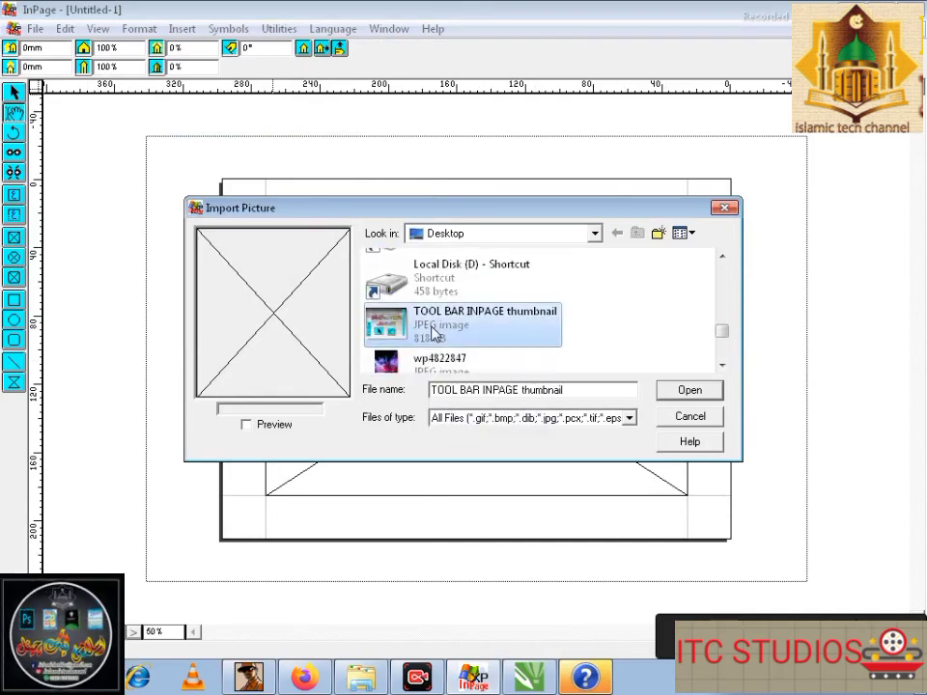
click(688, 391)
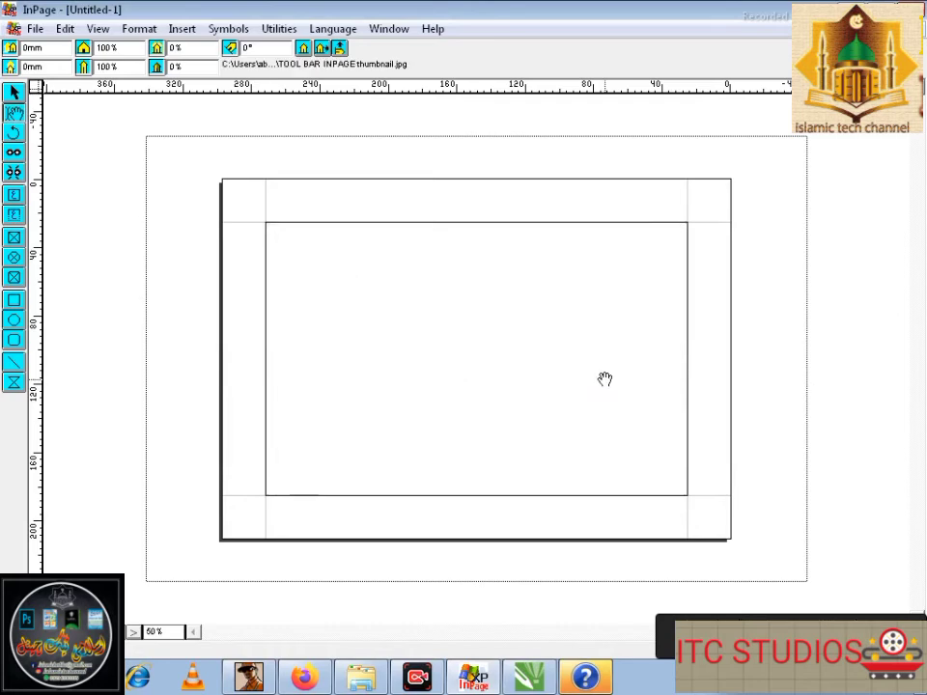
Move the imported image around inside its box, ending at offsets of about 8.5 mm horizontally and 12.7 mm vertically
mouse_move(547, 383)
mouse_down()
mouse_move(576, 376)
mouse_move(591, 351)
mouse_move(555, 362)
mouse_up()
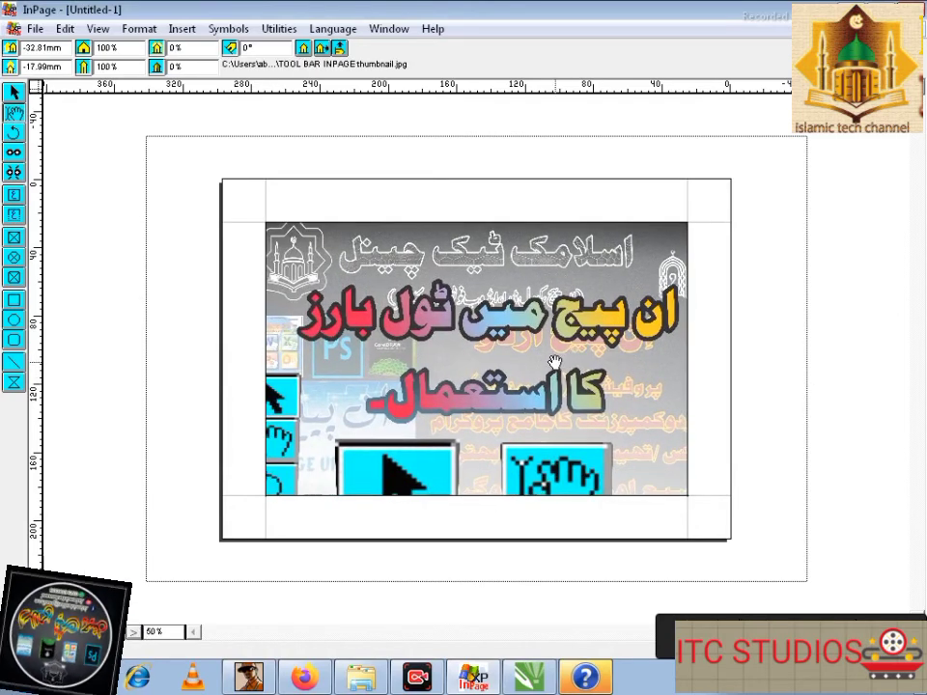
drag(487, 335, 408, 360)
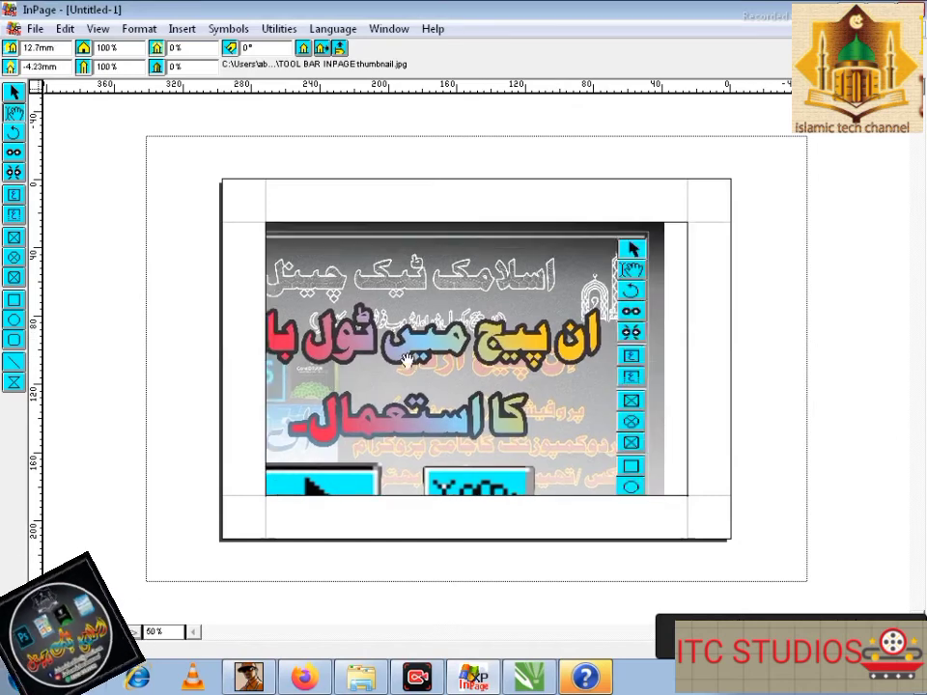
drag(498, 319, 509, 345)
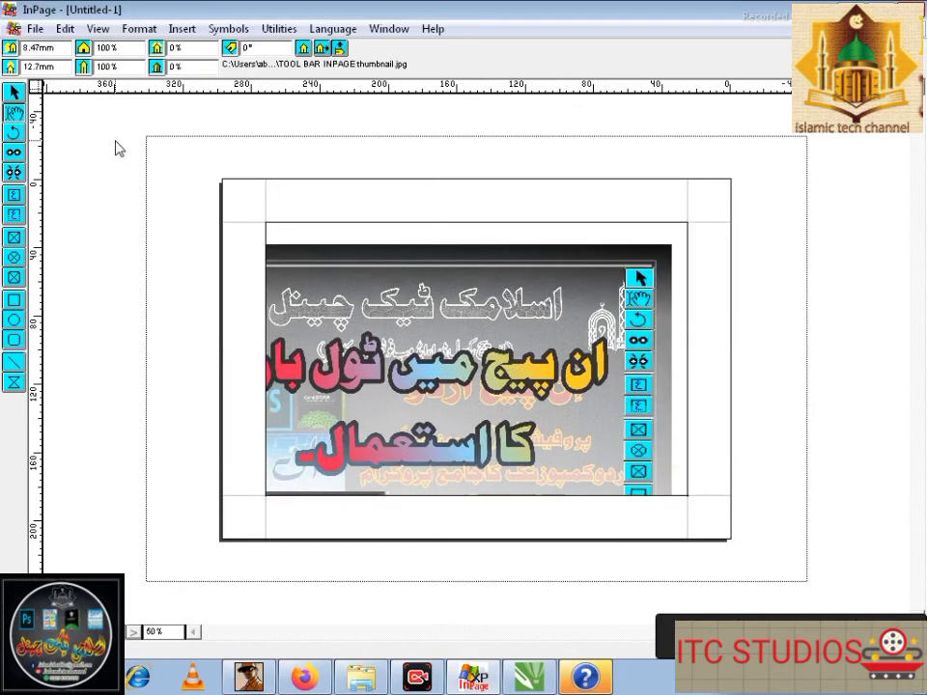
Select the picture box as an object, return to content editing, and shift the image inside it to offsets of about -54 mm and -49 mm
click(12, 93)
click(408, 224)
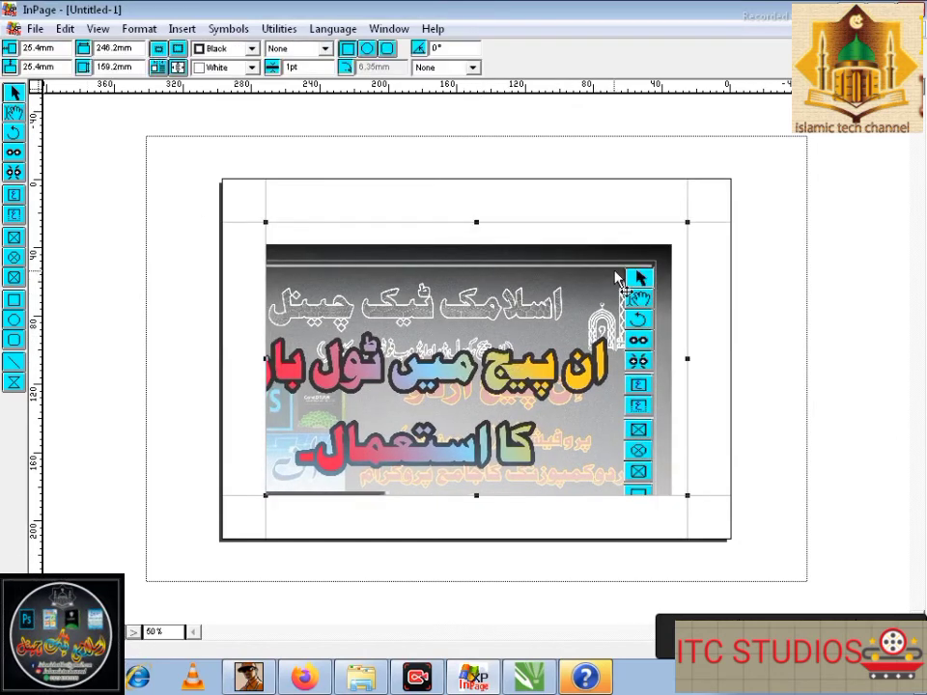
click(14, 112)
drag(696, 385, 575, 302)
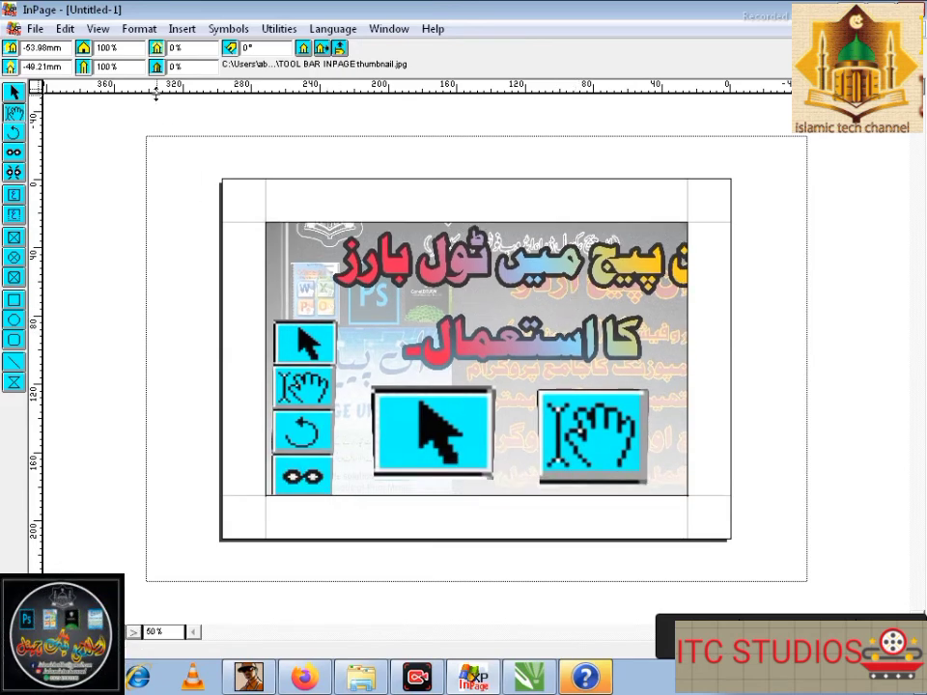